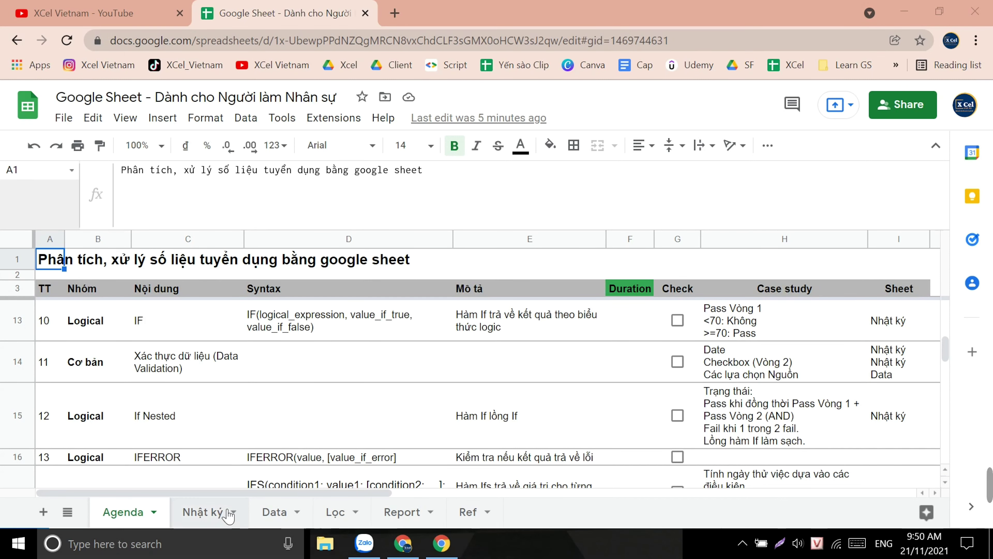
Step: Switch to the Nhật ký sheet, which lists candidate addresses, sources, positions, interview dates and Vòng 1 scores
click(208, 511)
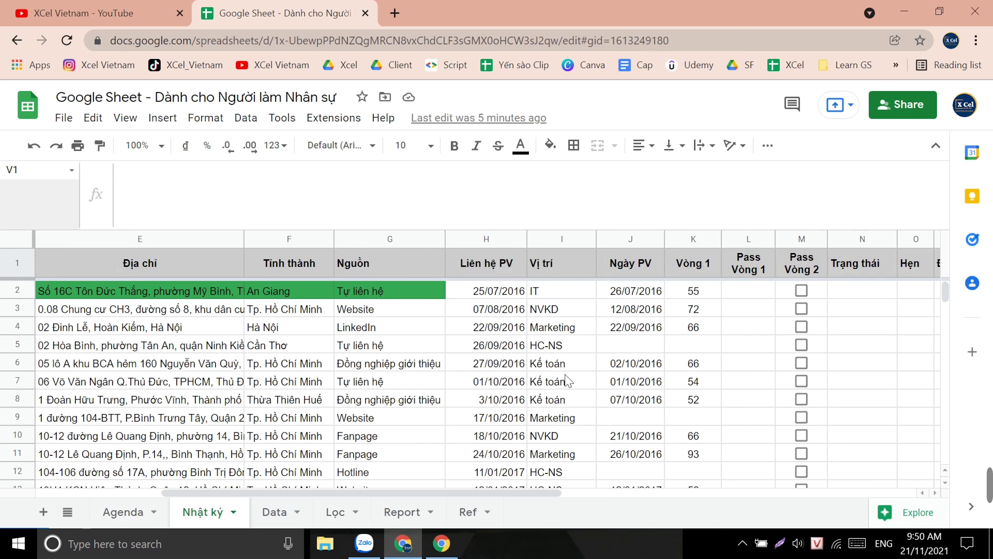
click(505, 299)
key(Left)
key(Left)
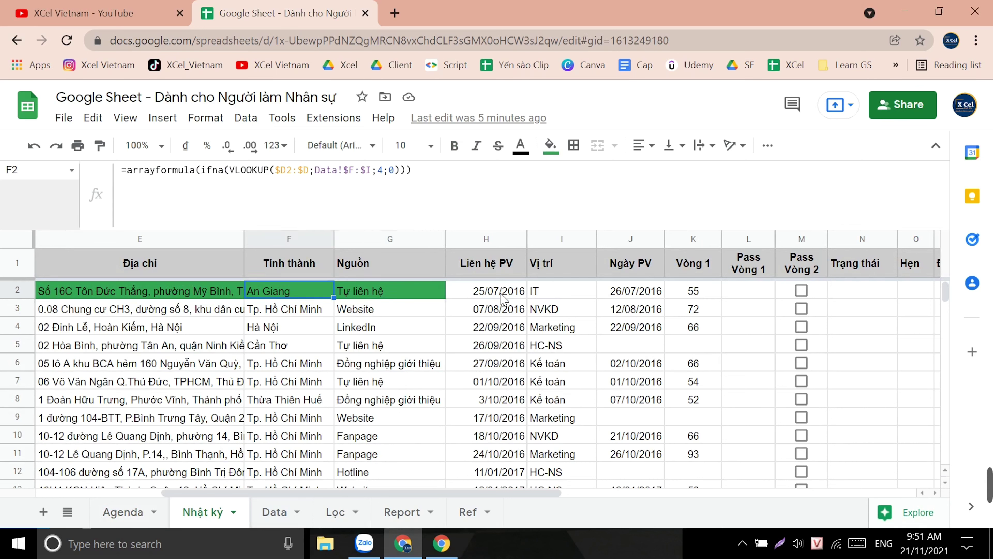
key(Left)
key(Left)
key(Left)
key(Right)
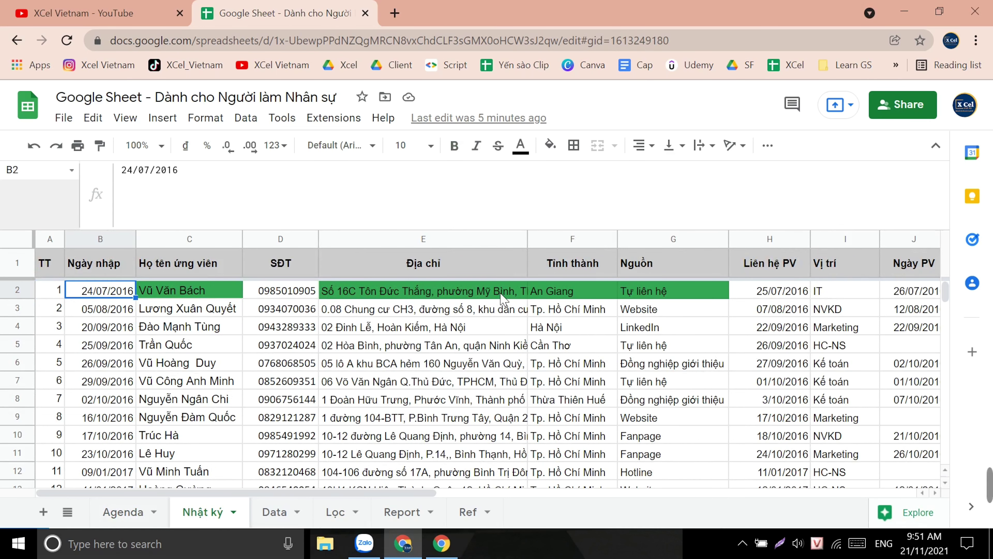
key(Right)
key(Right)
key(Right)
key(Right)
key(Right)
key(Right)
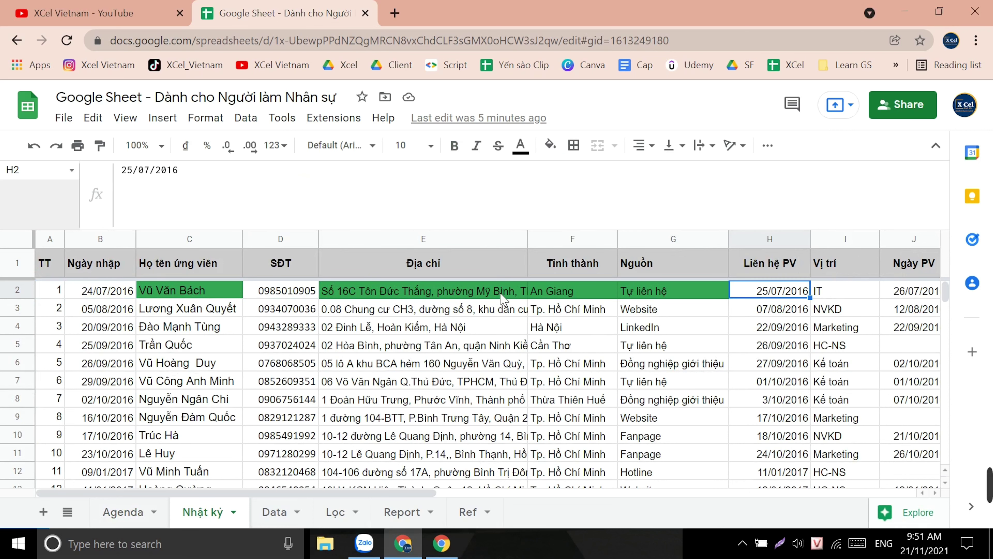
key(Right)
key(Right)
key(Left)
key(Left)
key(Left)
key(Left)
key(Right)
key(Right)
key(Right)
key(Right)
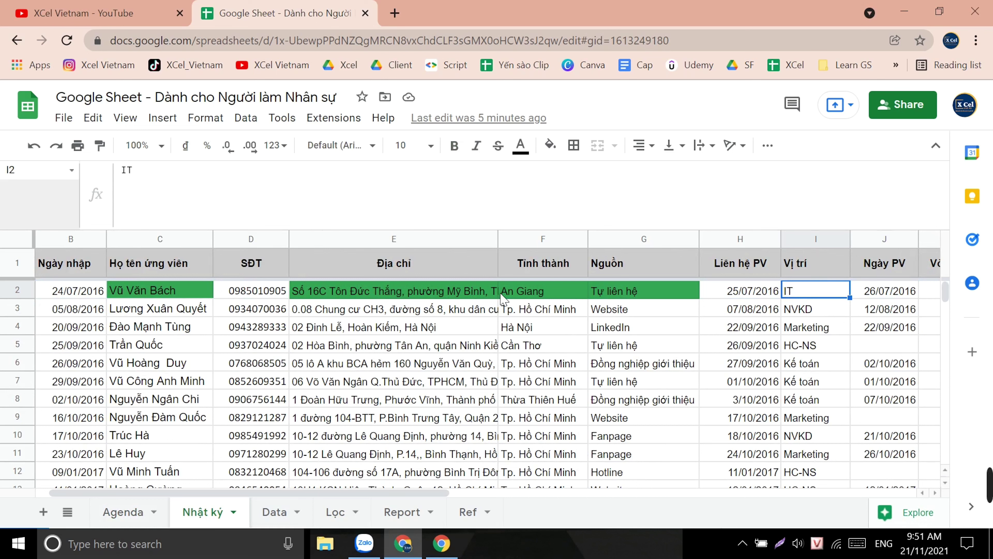
key(Left)
key(Left)
key(Right)
key(Left)
key(Right)
key(Left)
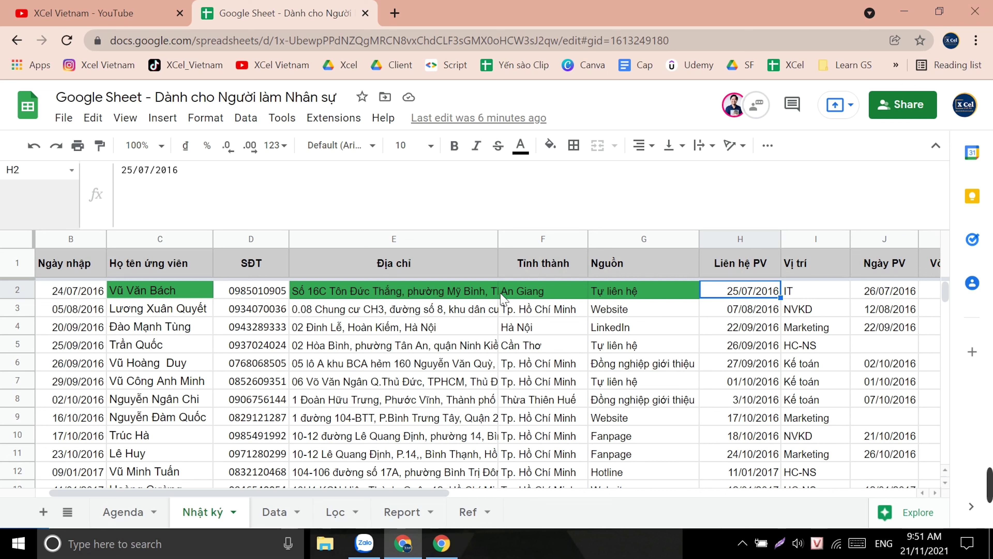
key(Right)
key(Right)
key(Right)
key(Left)
key(Left)
key(Right)
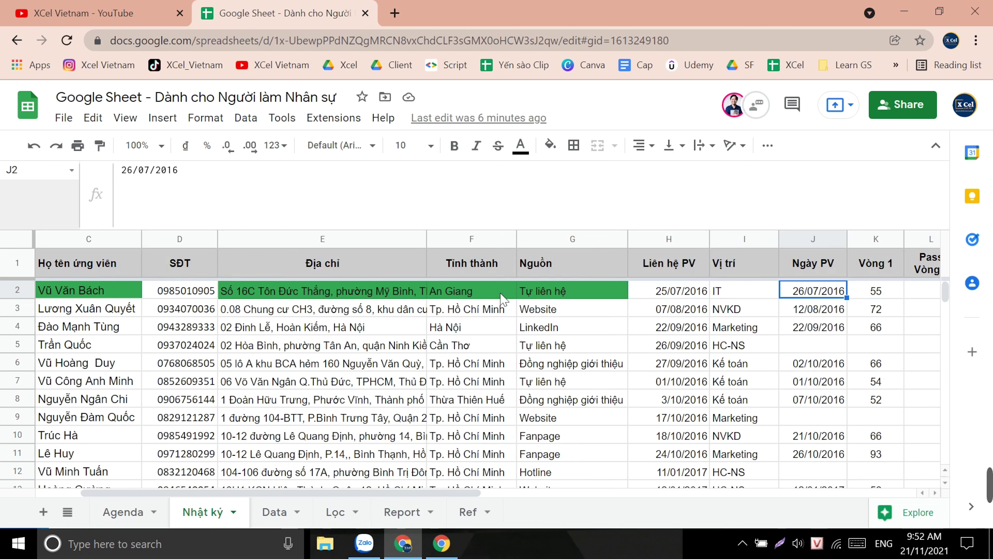
key(Right)
key(Right)
key(Right)
key(Left)
key(Left)
key(Left)
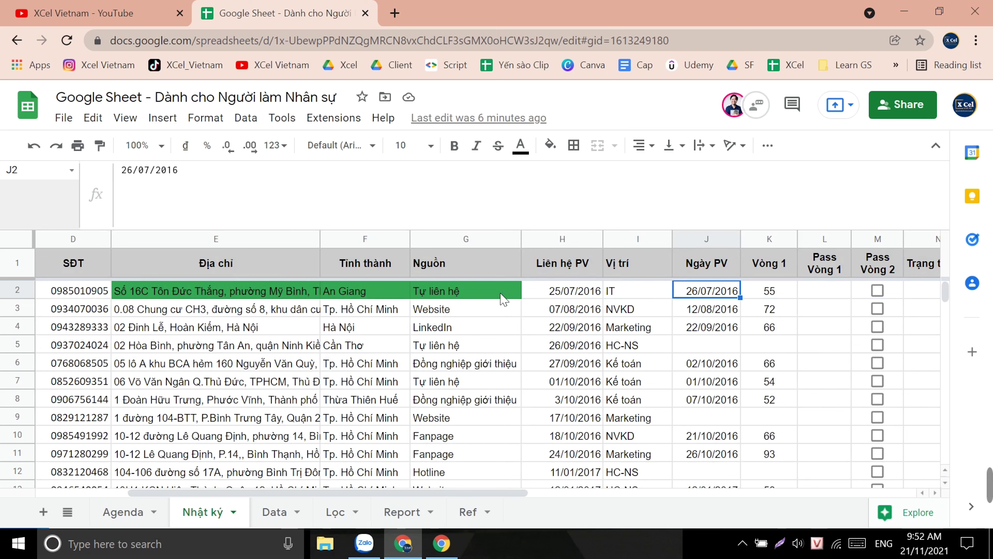
key(Down)
key(Down)
key(Down)
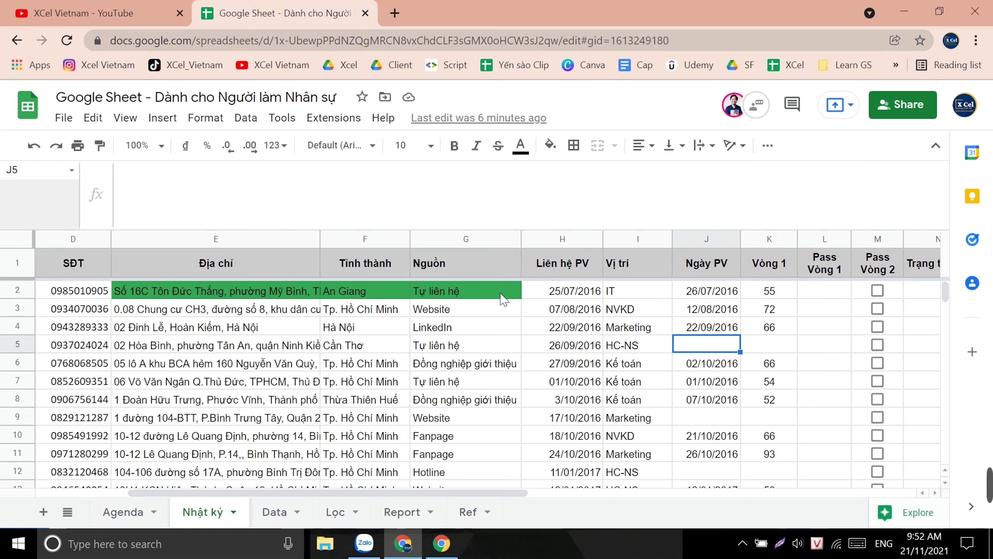
key(Right)
key(Right)
key(Left)
key(Left)
click(651, 241)
click(634, 290)
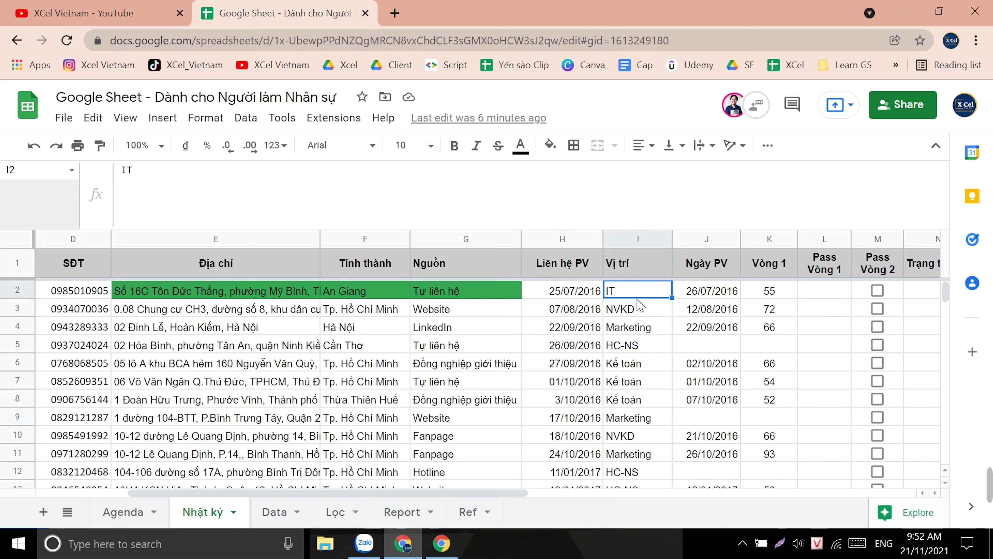
key(Right)
key(Right)
key(Right)
key(Left)
key(Right)
key(Right)
key(Right)
key(Left)
key(Left)
key(Left)
key(Left)
key(Right)
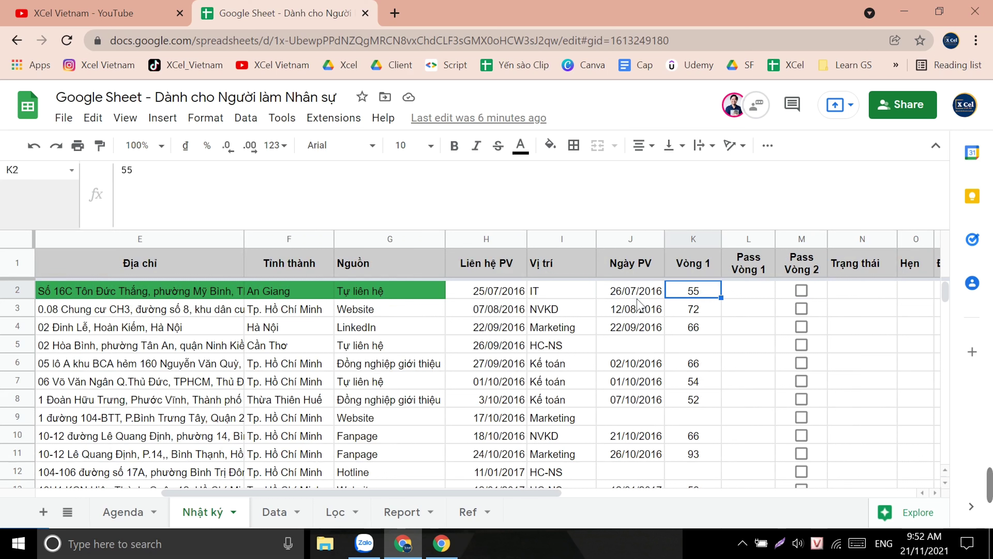
mouse_move(693, 239)
click(696, 237)
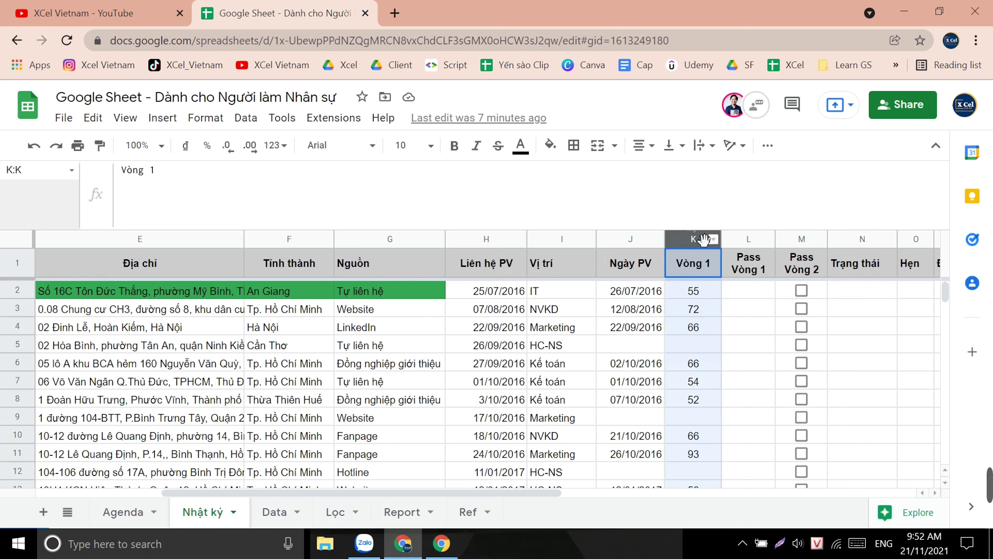
click(787, 243)
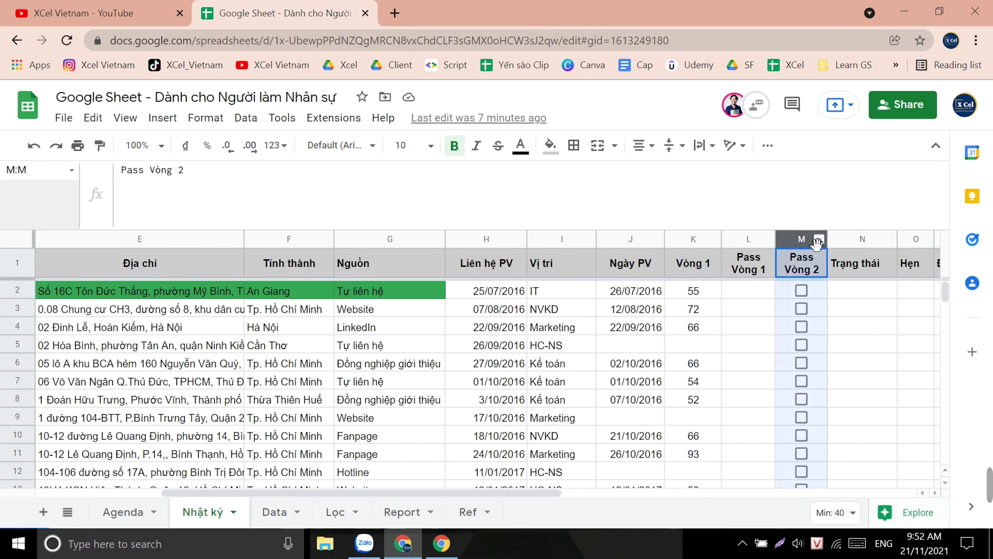
click(695, 238)
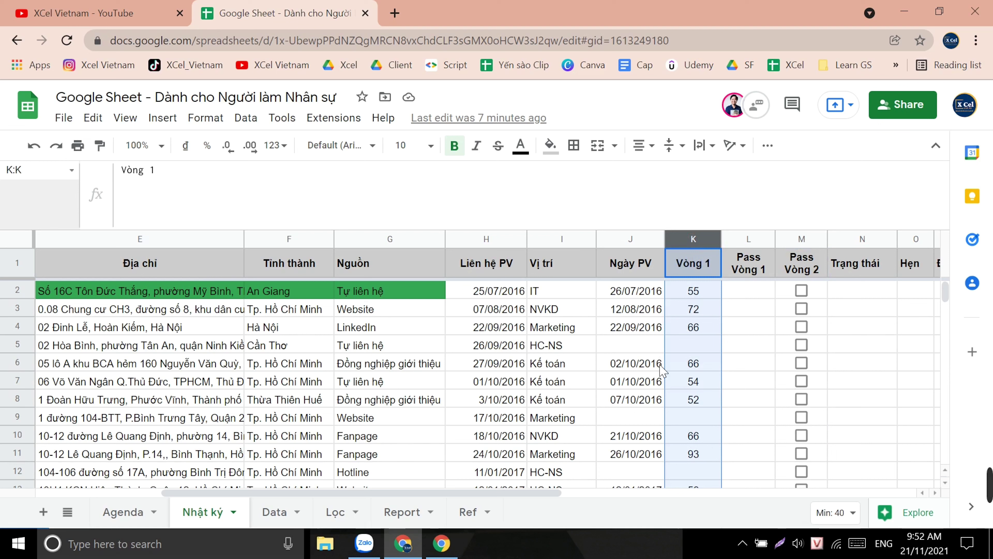
click(695, 296)
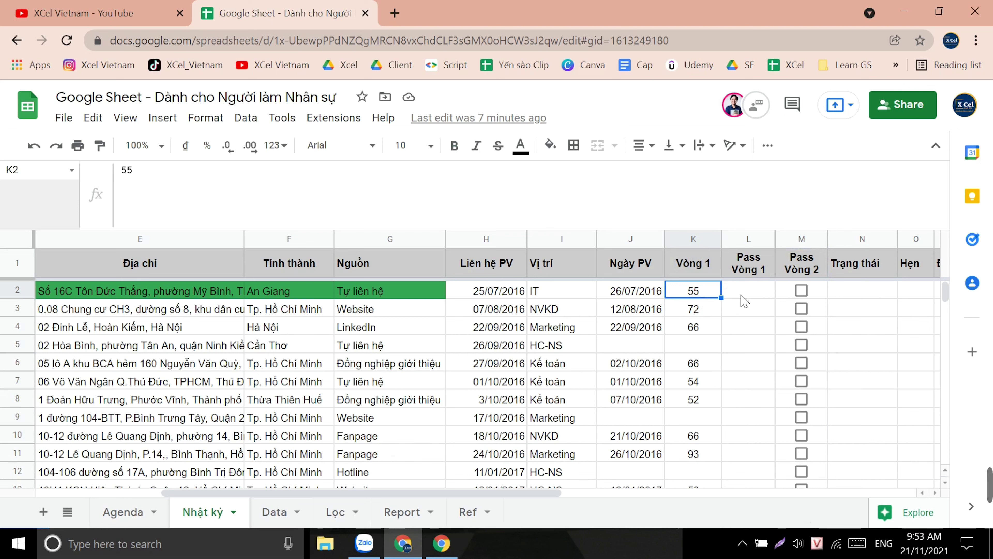
click(809, 237)
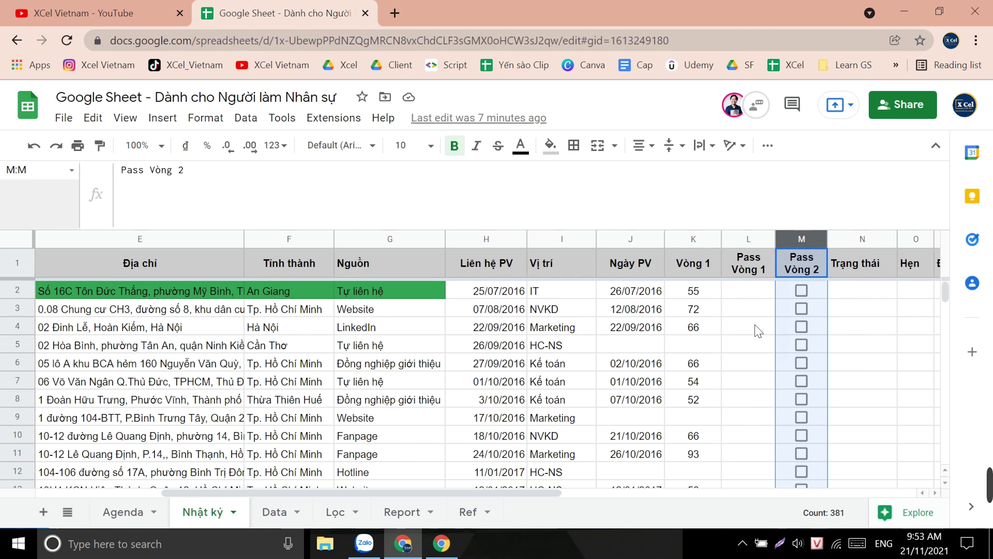
click(802, 292)
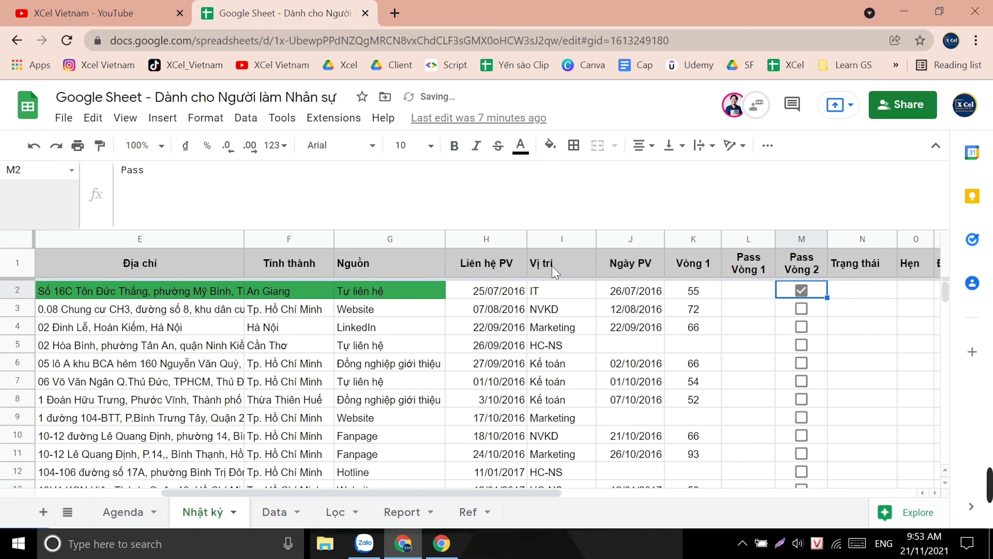
click(803, 292)
drag(538, 236, 561, 186)
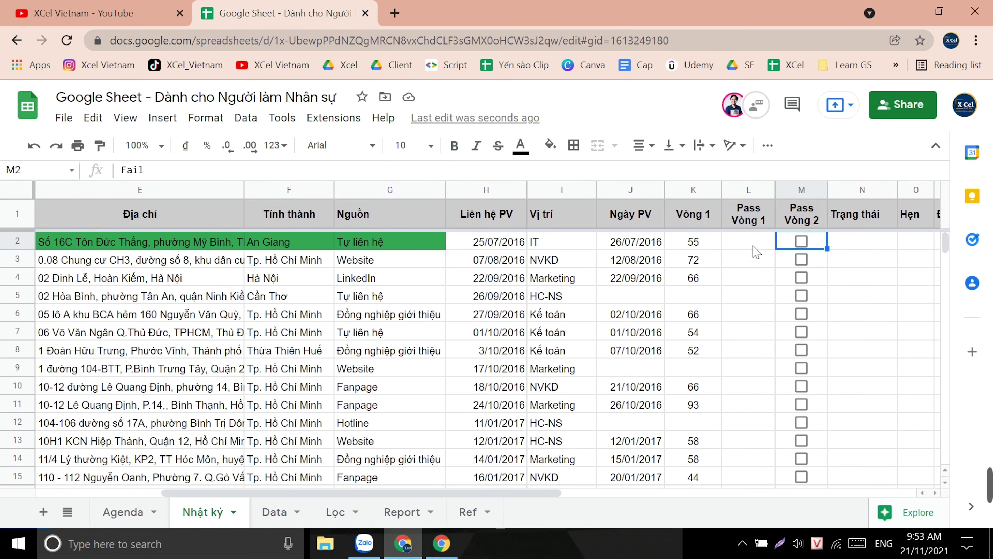
click(751, 191)
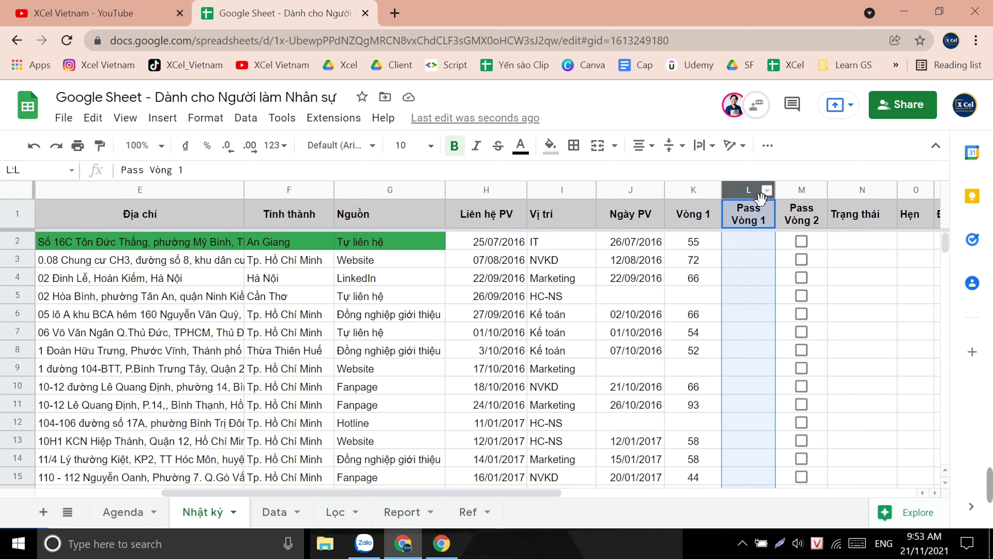
click(806, 191)
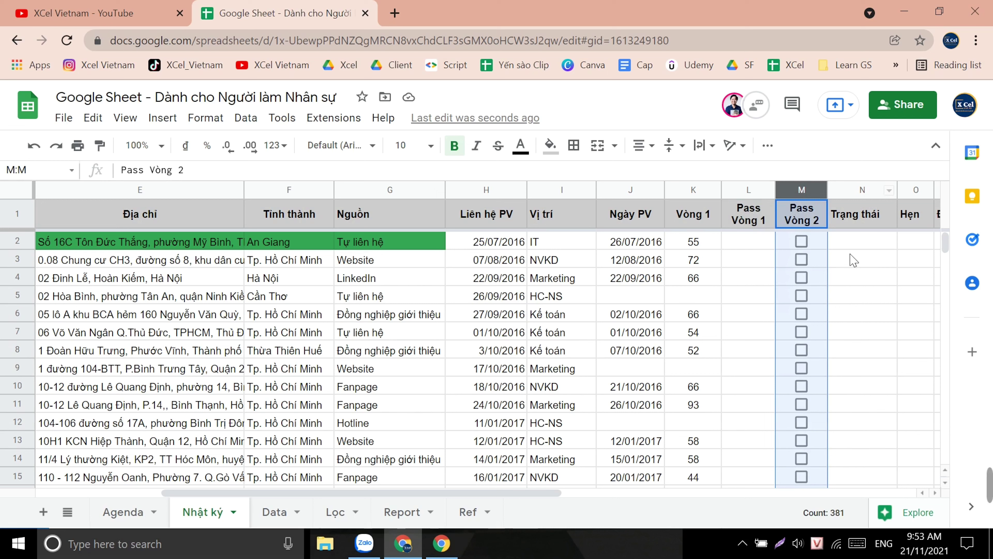
click(748, 247)
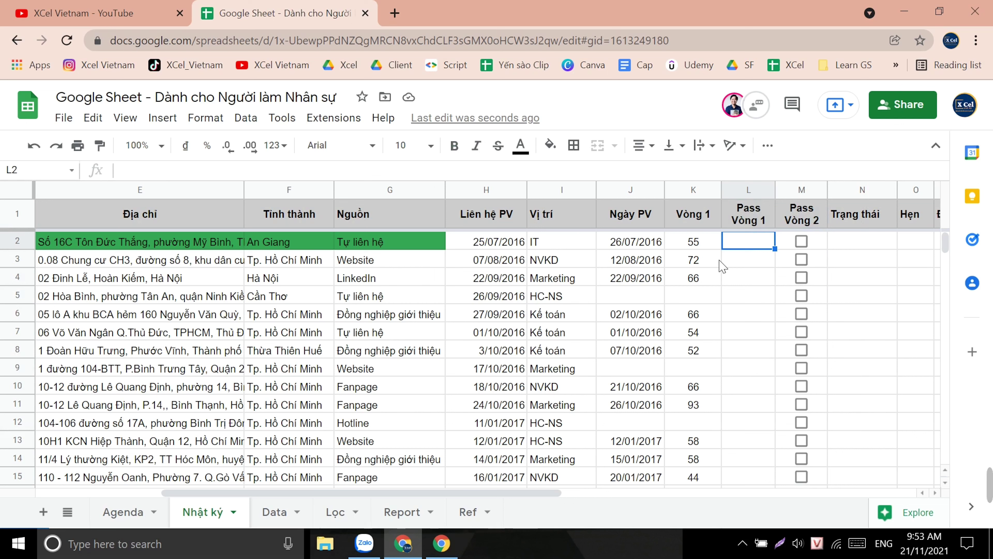
key(Right)
key(Left)
key(Left)
key(Right)
key(Right)
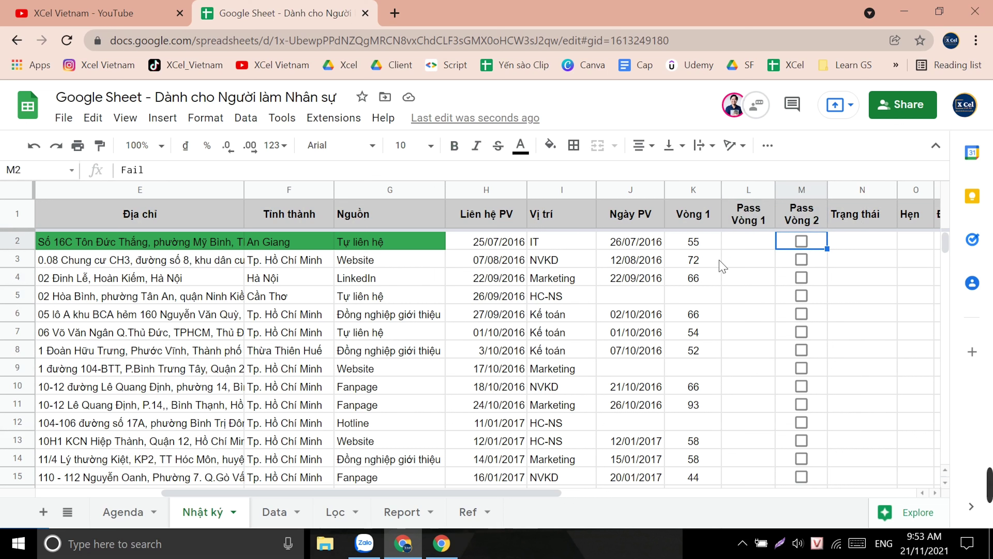
key(Left)
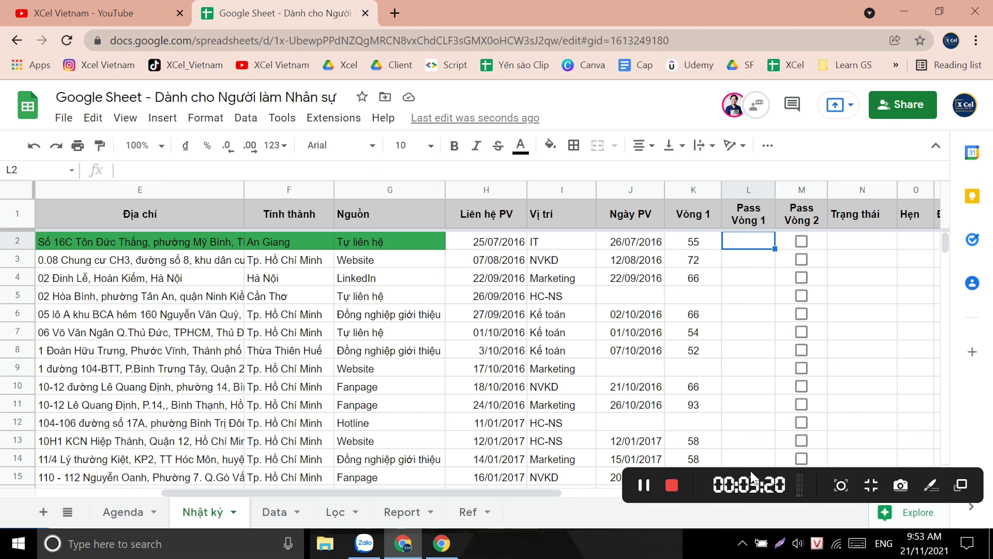
click(651, 491)
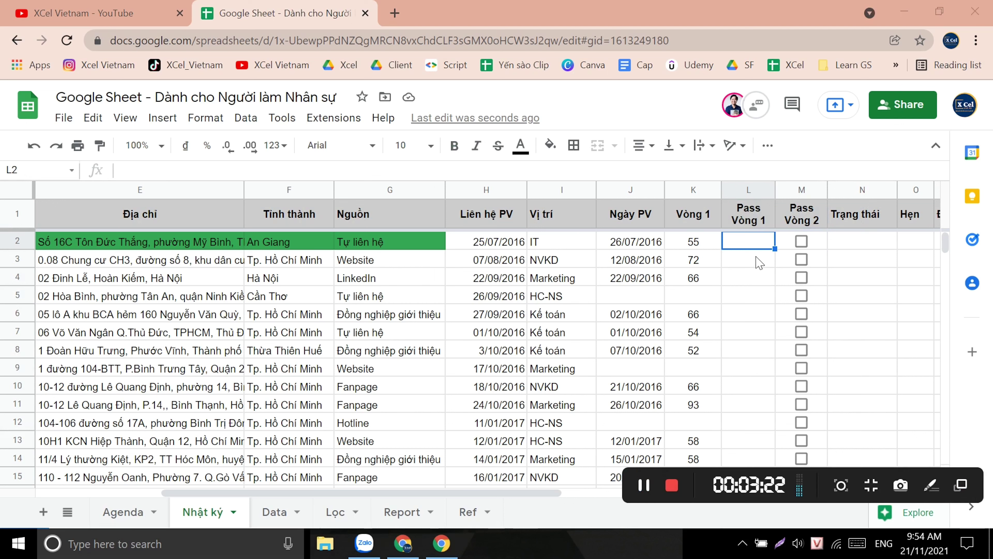
click(750, 242)
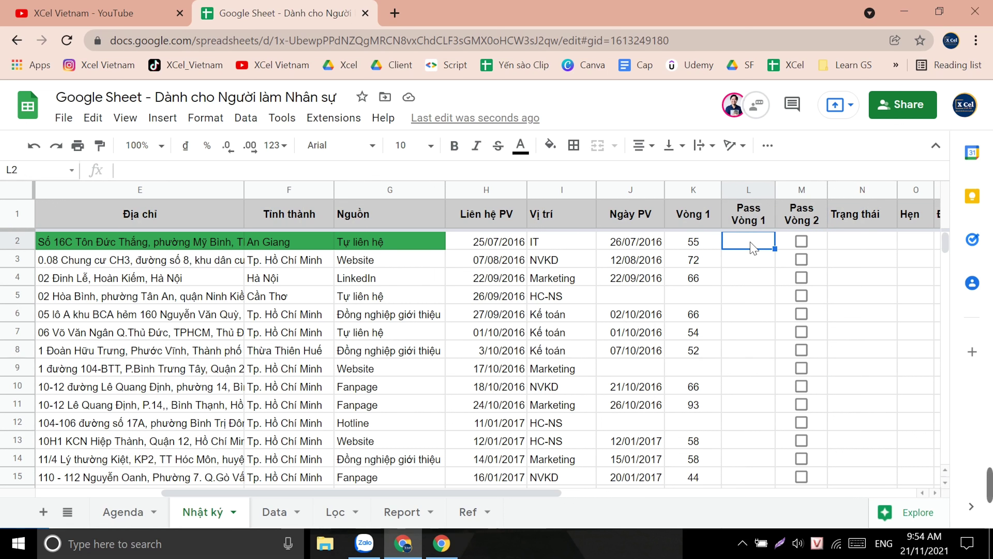
text(=if)
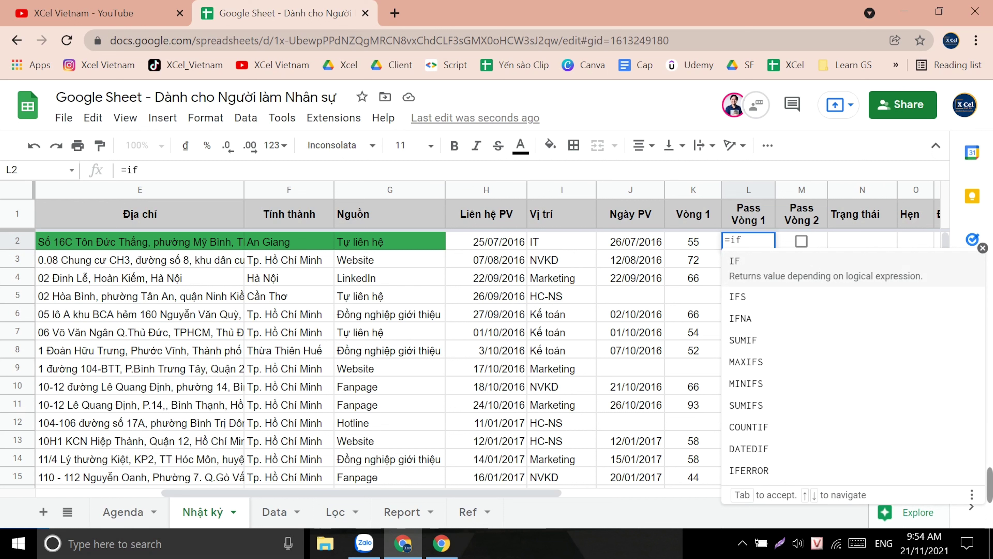
text(()
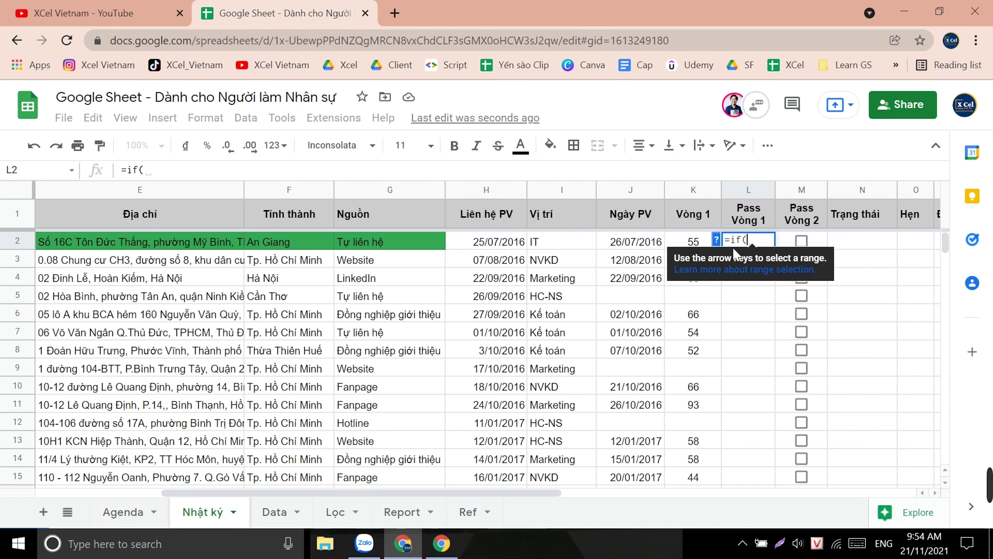
Step: Show the argument hint for the =if( formula started in L2
click(717, 240)
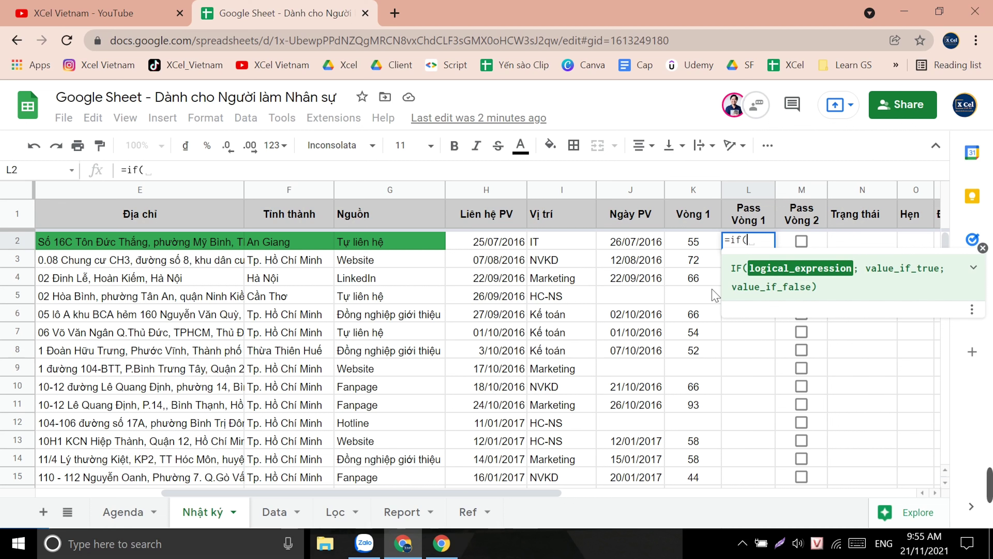
Step: Enter =if(K2>=70;"Pass";"Fail") in L2 so it returns Fail for the first candidate
click(693, 242)
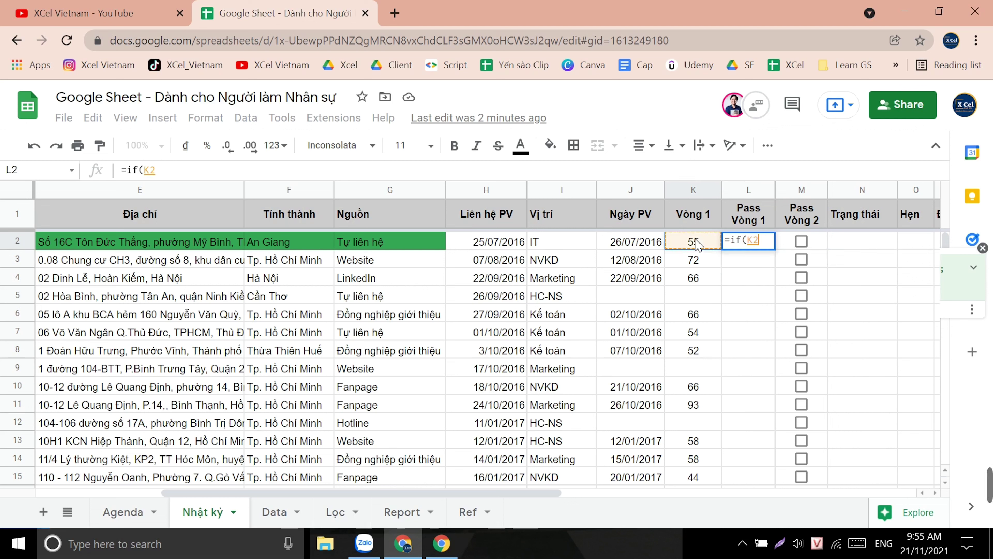
text(>=70)
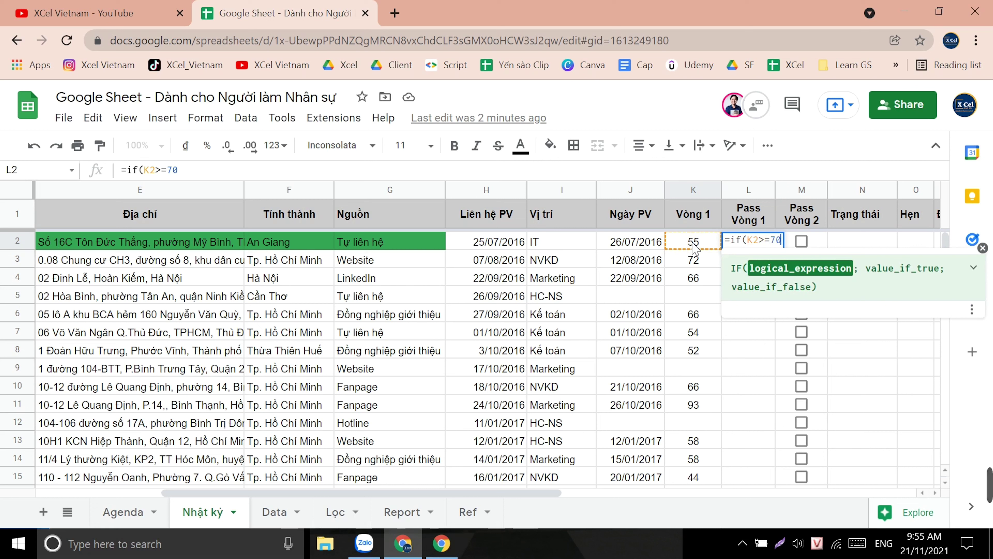
text(;)
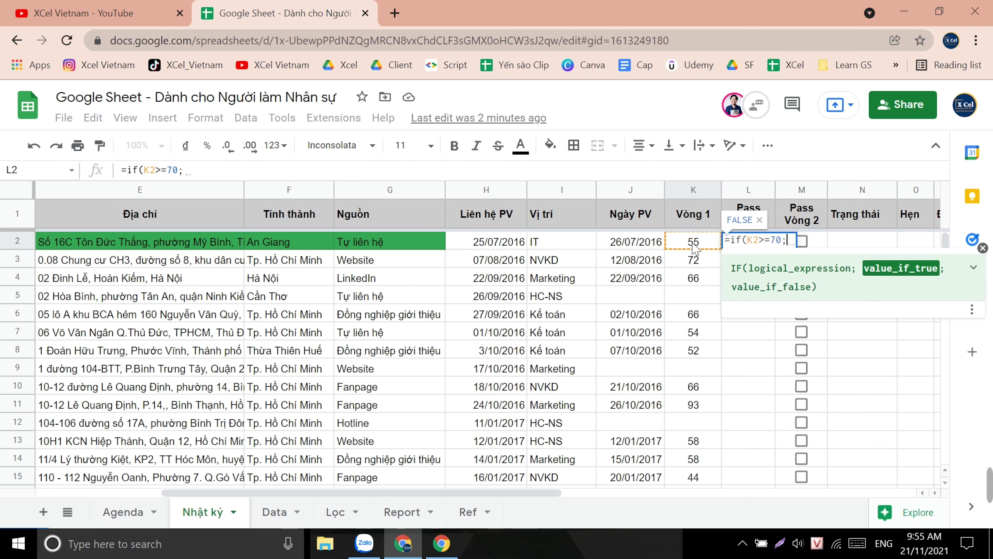
text("Pass";)
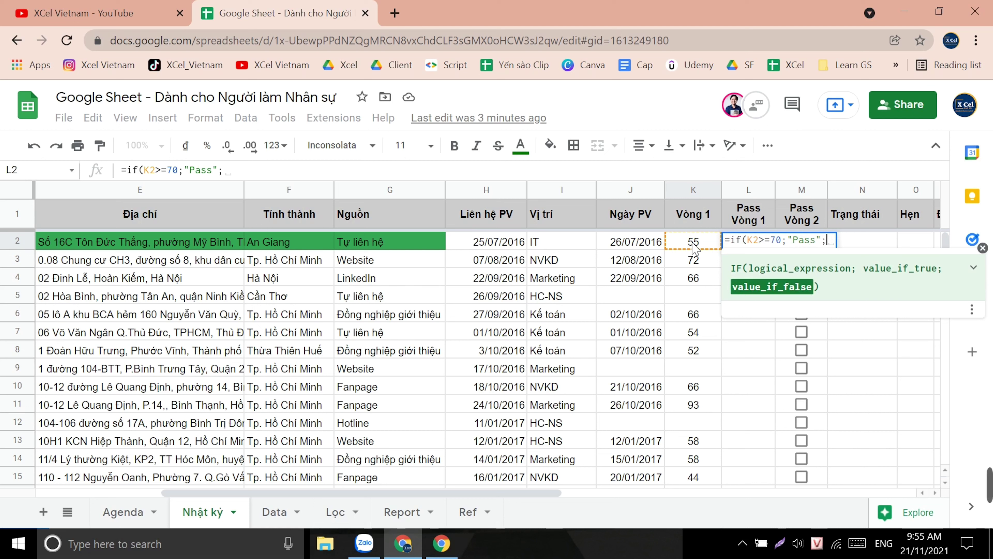
text("Fail"))
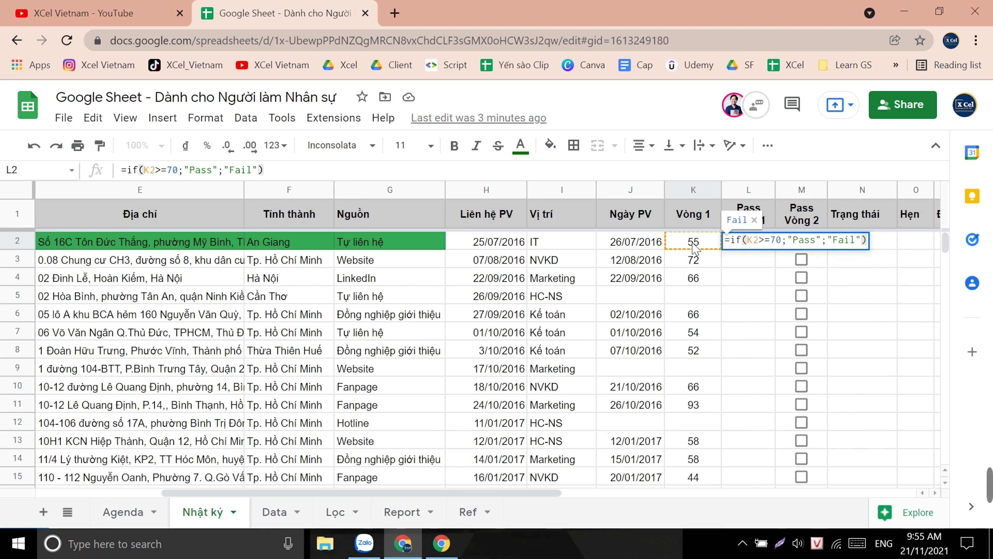
key(Return)
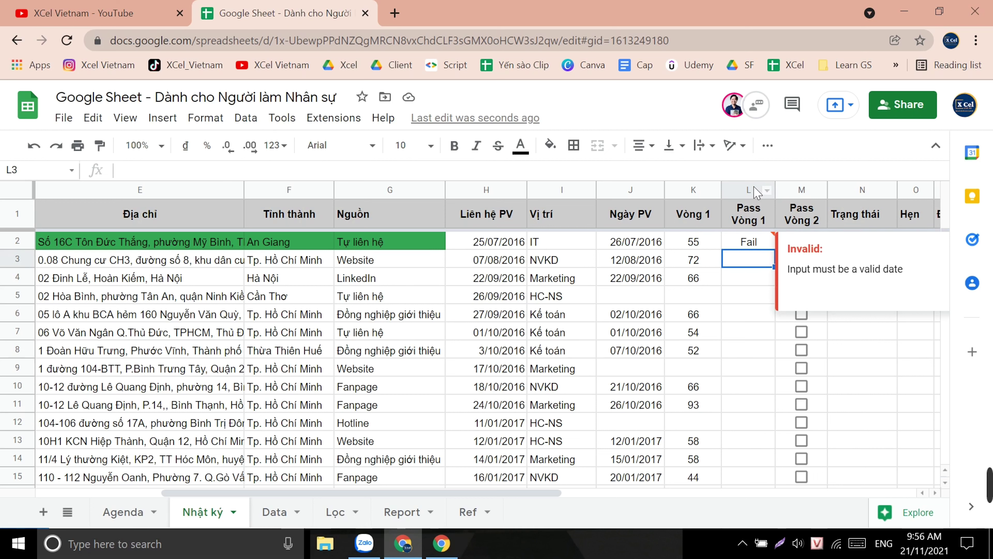
mouse_move(773, 235)
click(749, 191)
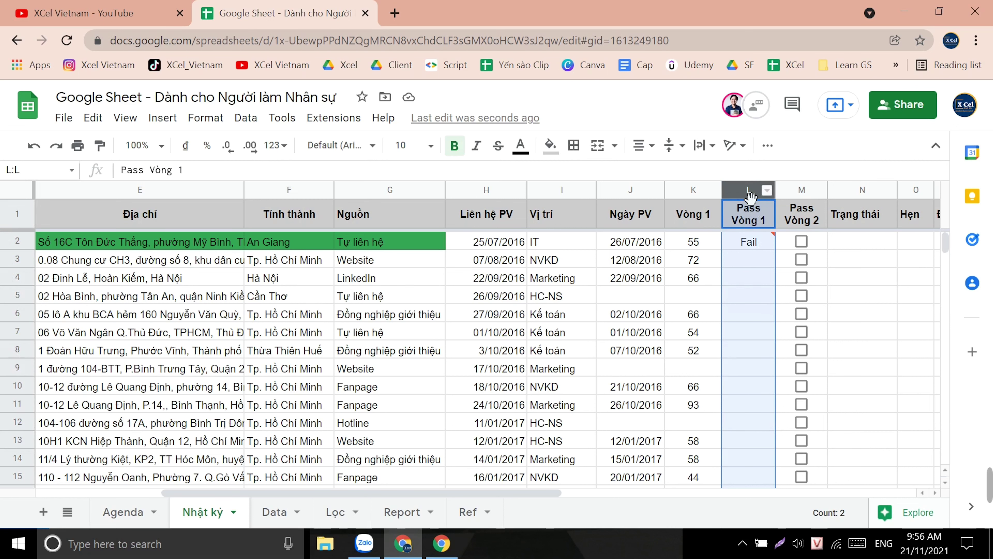
Step: Remove column L's date validation rule so L2's Fail is no longer flagged
right_click(745, 194)
click(797, 504)
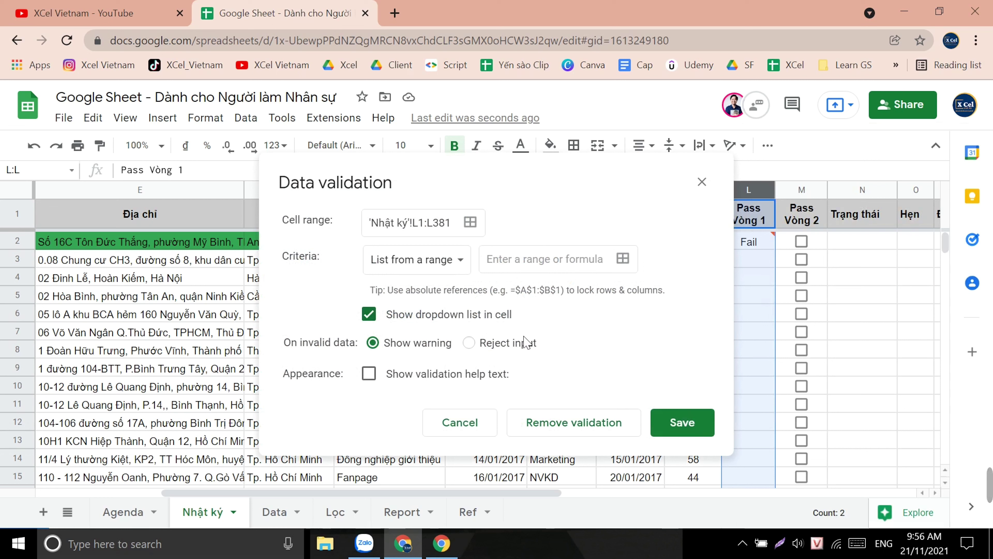
click(570, 431)
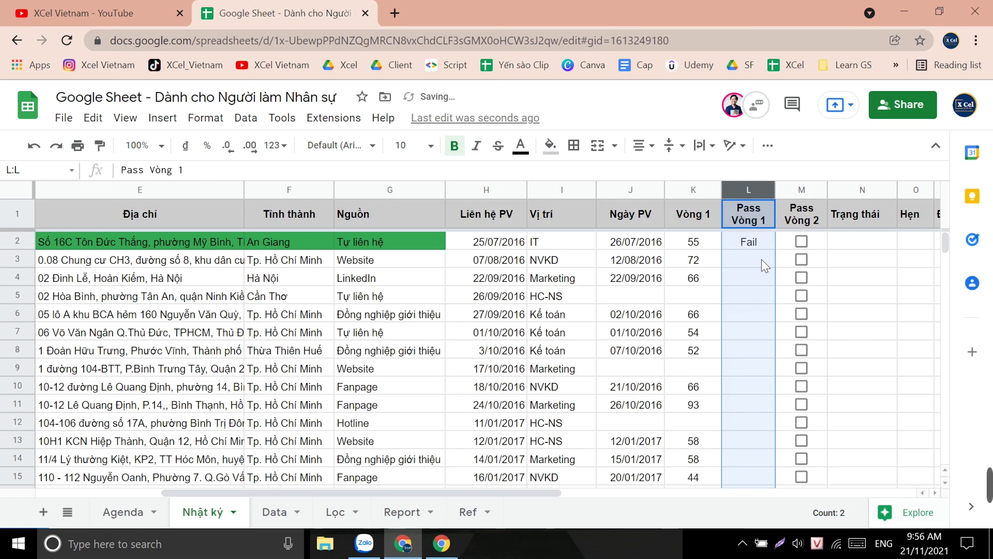
click(763, 245)
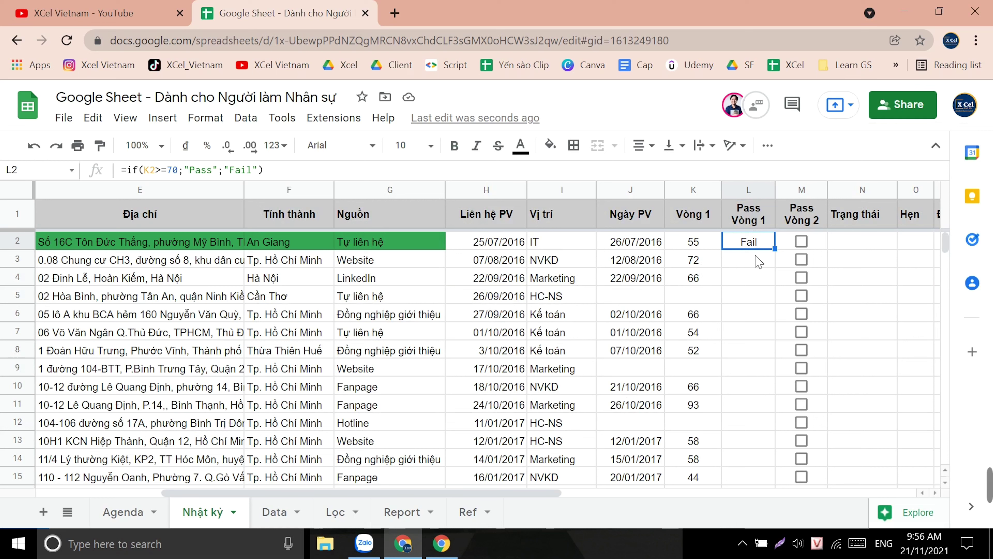
Step: Fill L2's Pass/Fail formula down through L8 and check the result in L5, where the score is missing
double_click(786, 260)
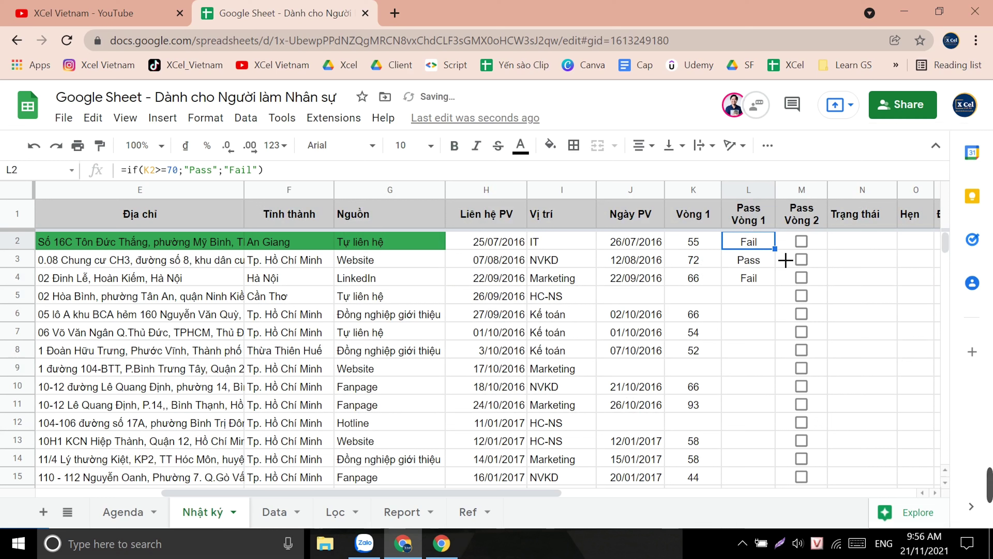
drag(767, 278, 767, 372)
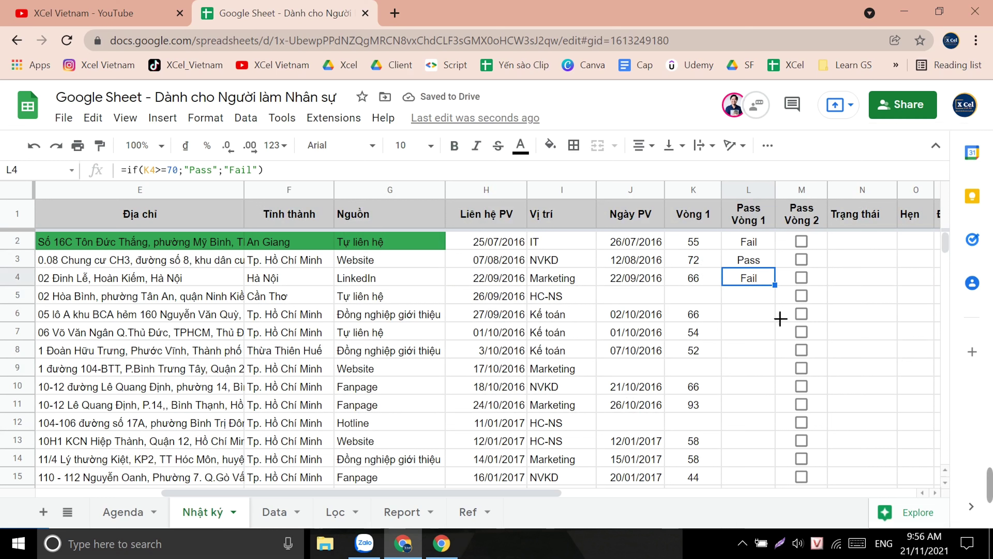
key(ctrl+d)
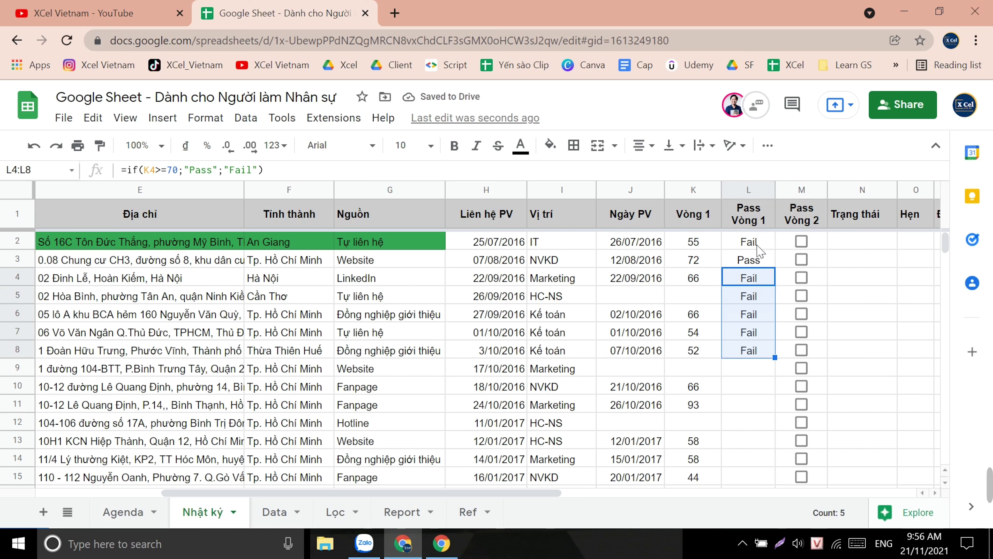
click(691, 299)
click(753, 302)
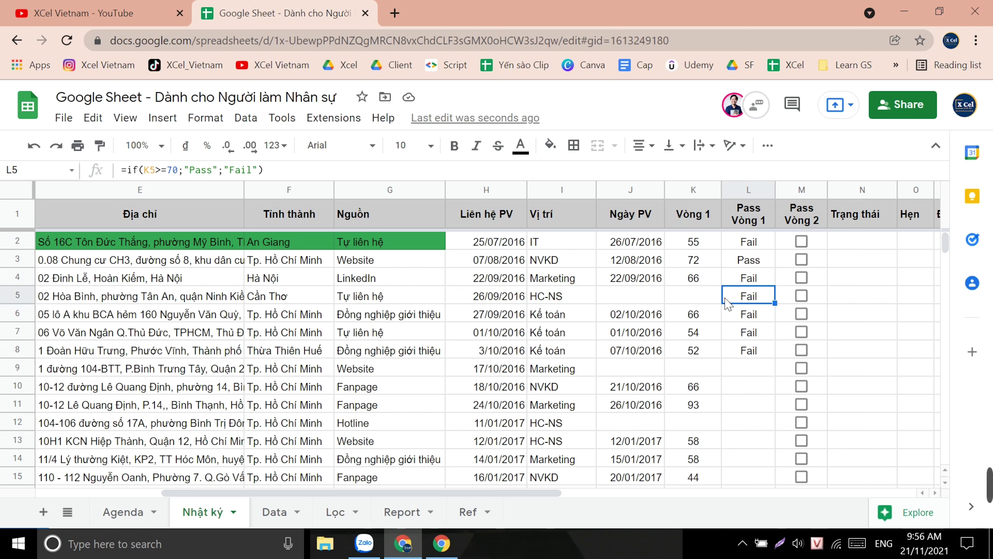
click(752, 246)
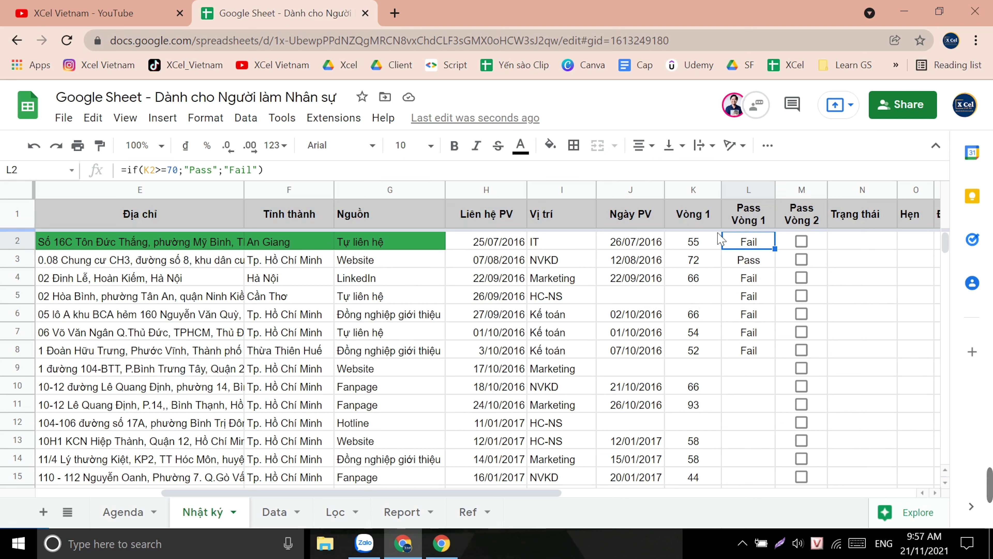
key(F2)
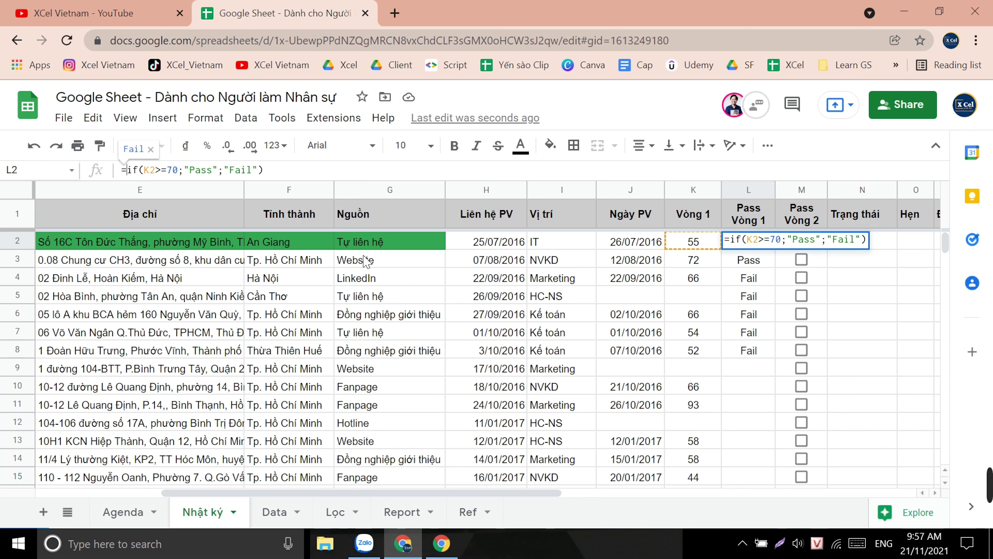
Step: Change L2 to =if(K2="";;if(K2>=70;"Pass";"Fail")) so a missing score gives a blank
text(if(K)
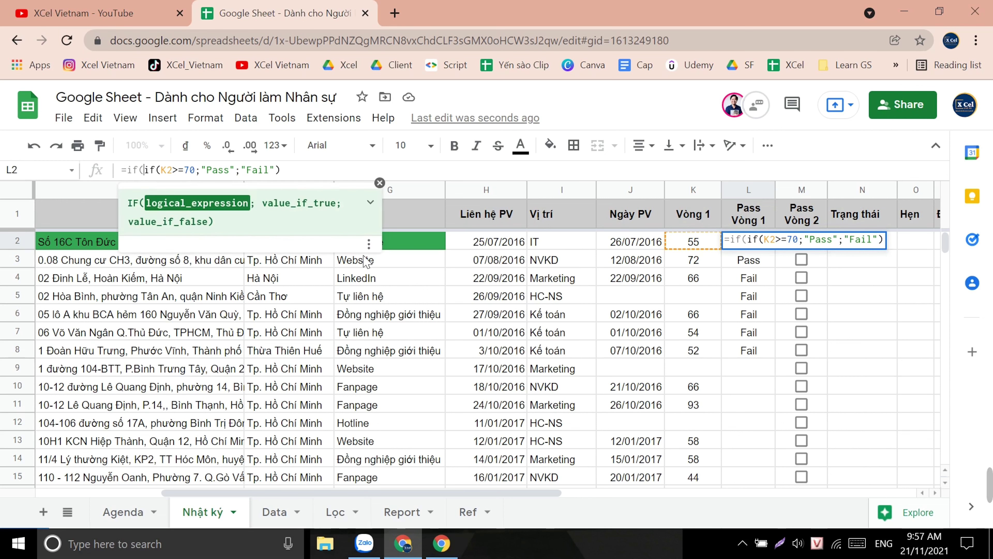
text(2="")
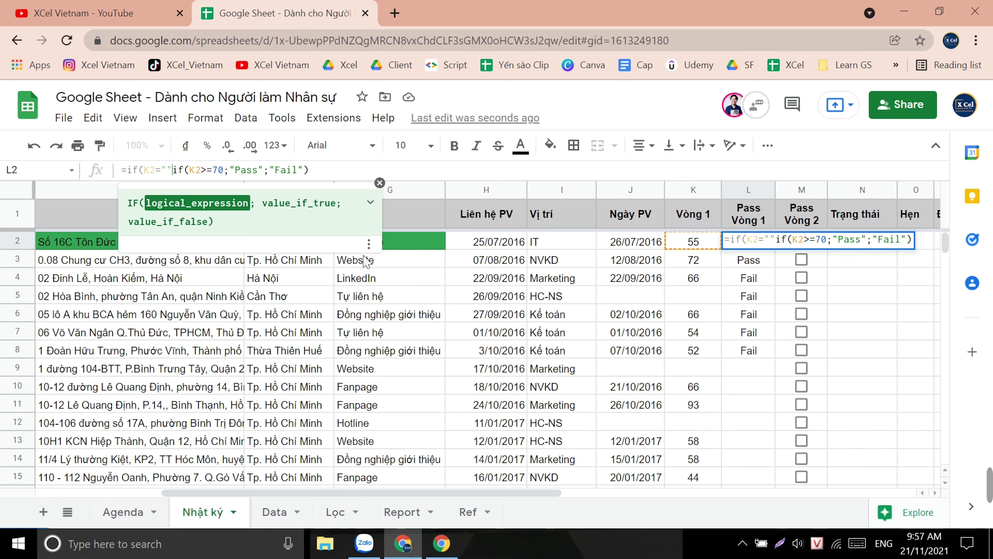
text(;;)
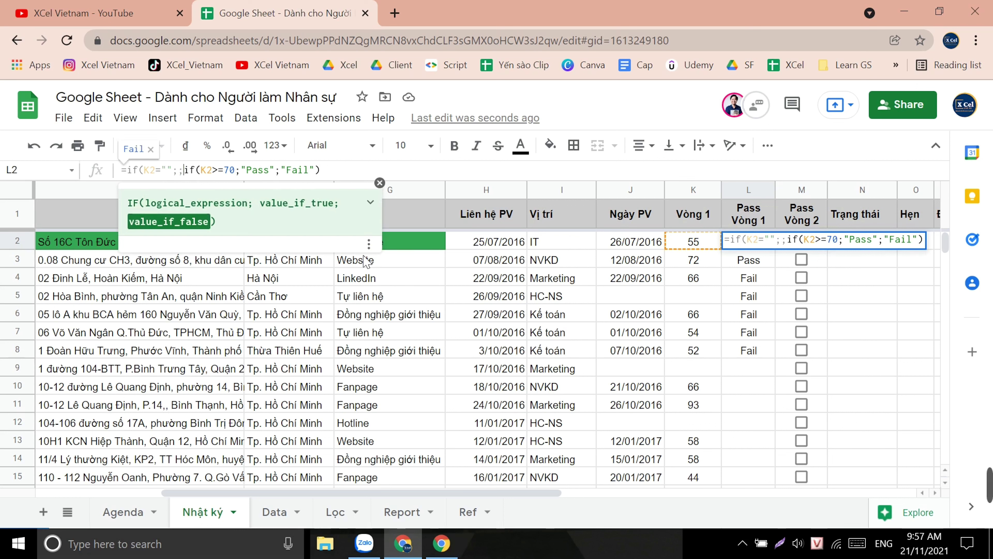
key(Left)
text("")
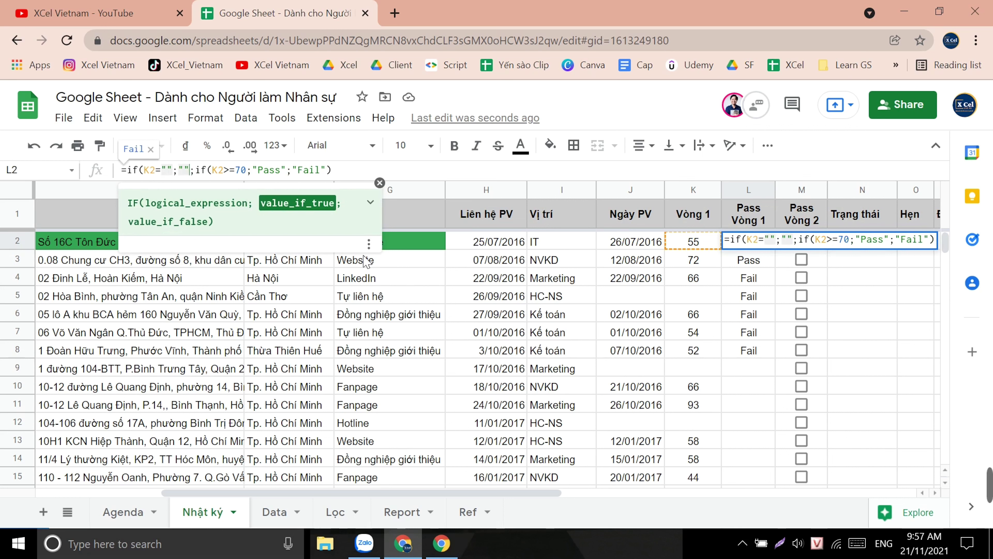
key(BackSpace)
key(BackSpace)
text())
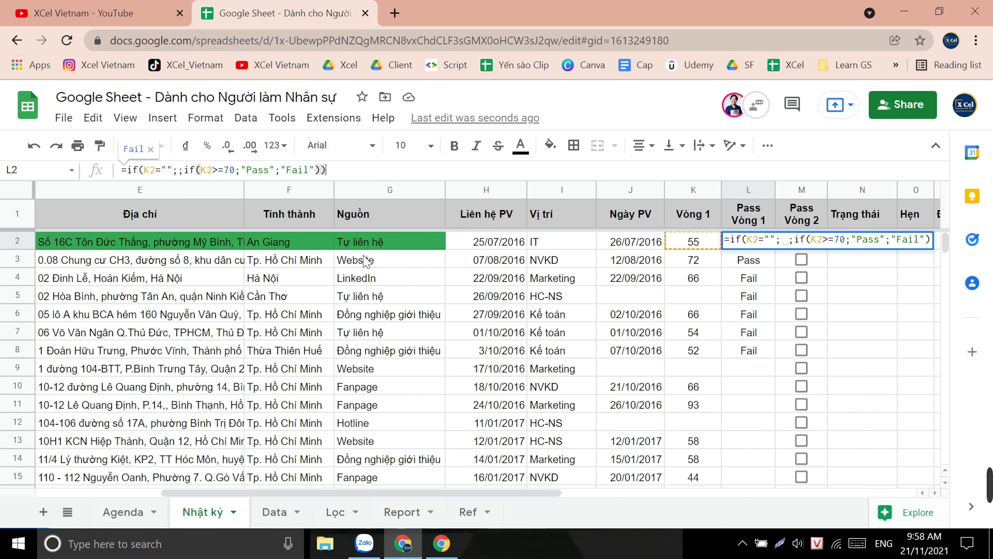
key(Return)
Step: Test the formula by copying it down, then clear L3:L8 so only L2 keeps a result
key(shift+Down)
key(shift+Down)
key(shift+Down)
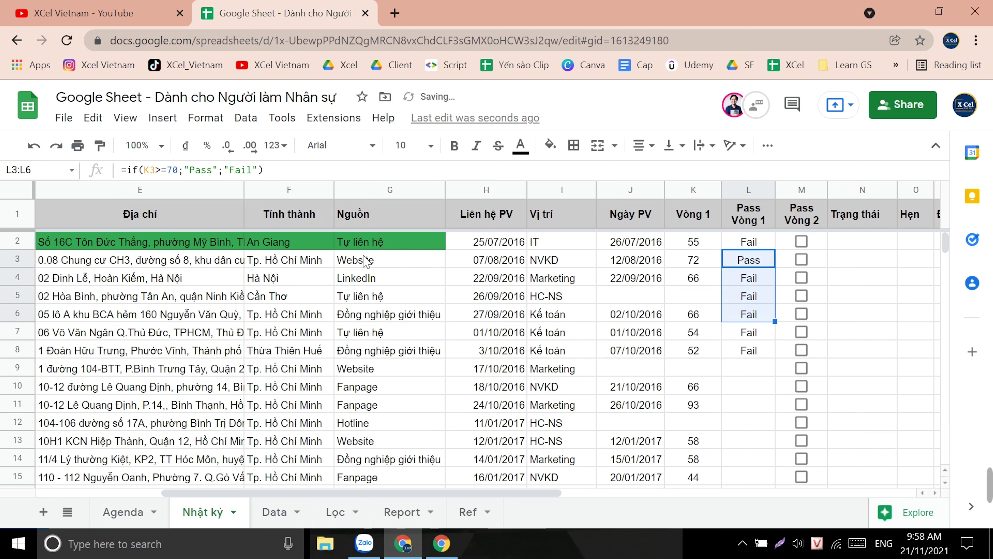
key(shift+Down)
key(shift+Down)
key(Delete)
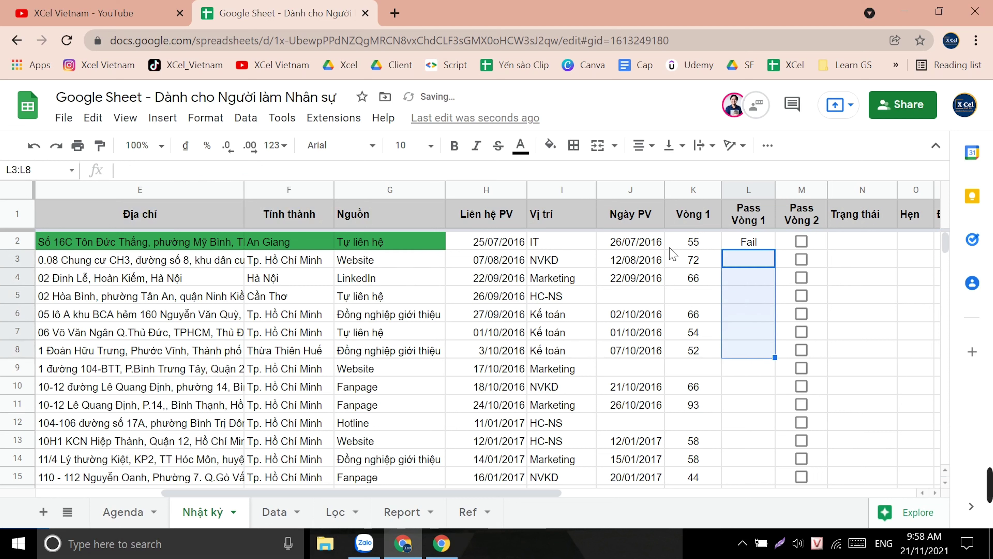
click(766, 245)
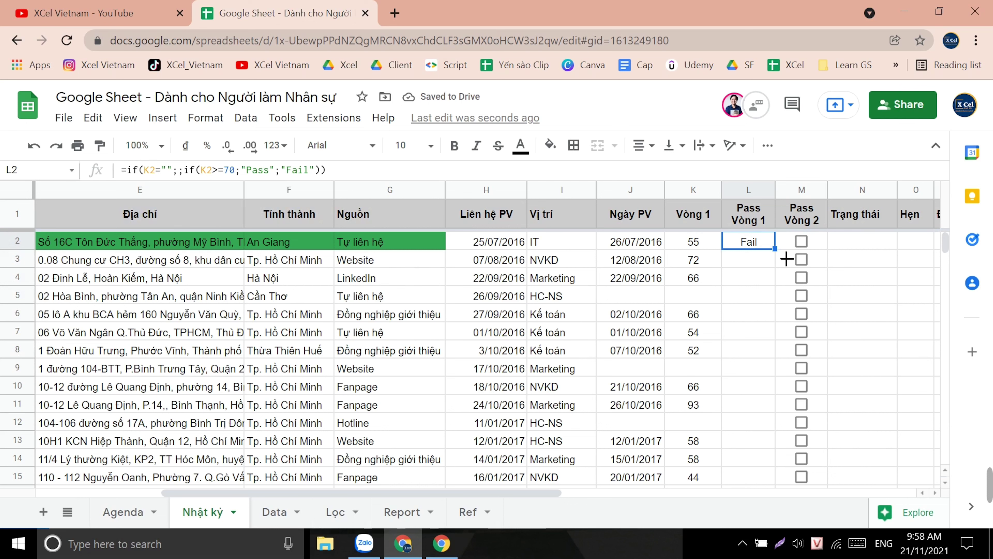
drag(774, 248, 776, 373)
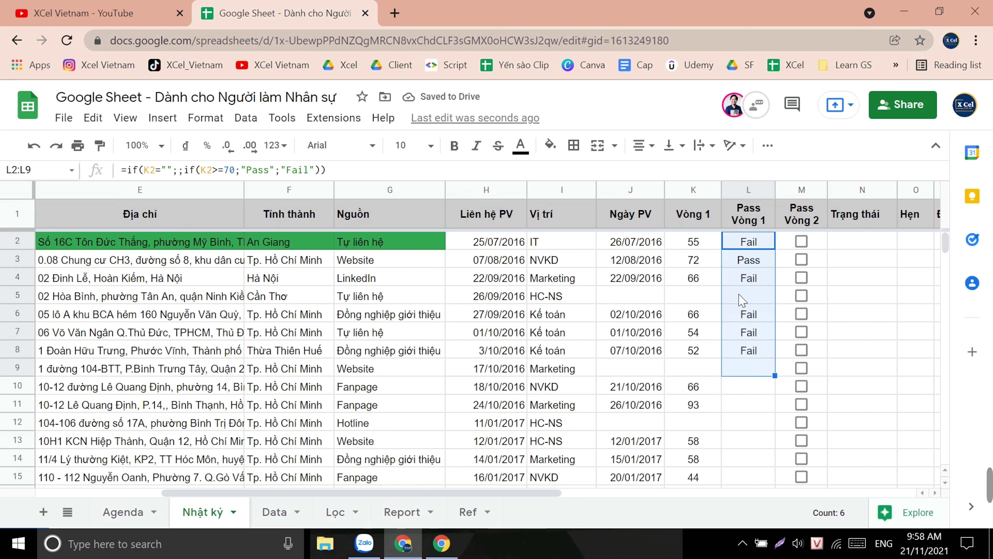
click(758, 257)
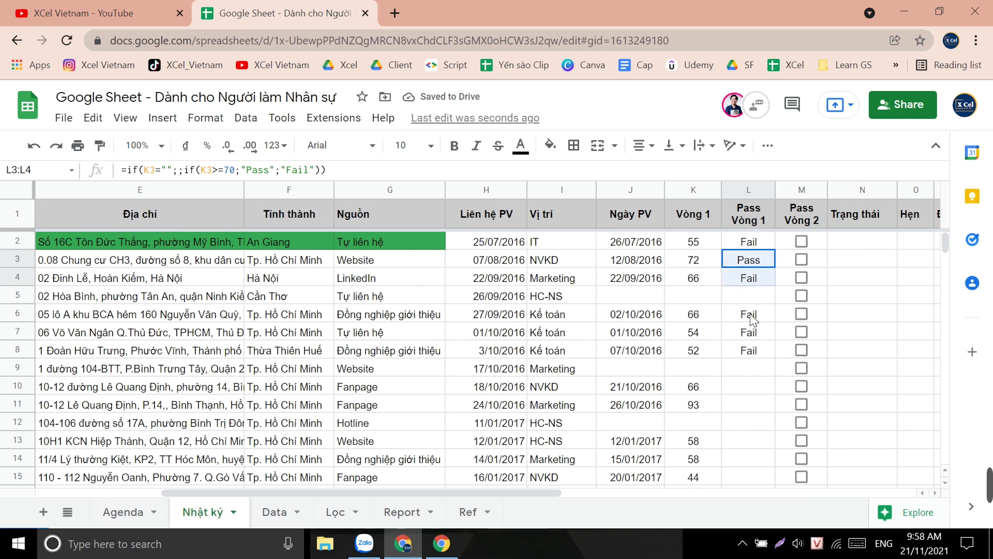
drag(754, 298, 752, 350)
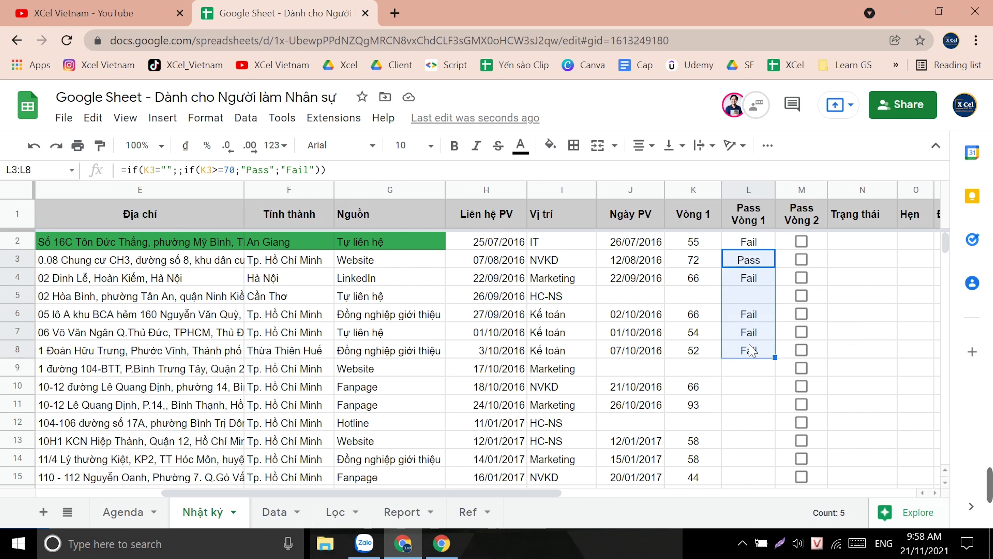
key(Delete)
click(750, 245)
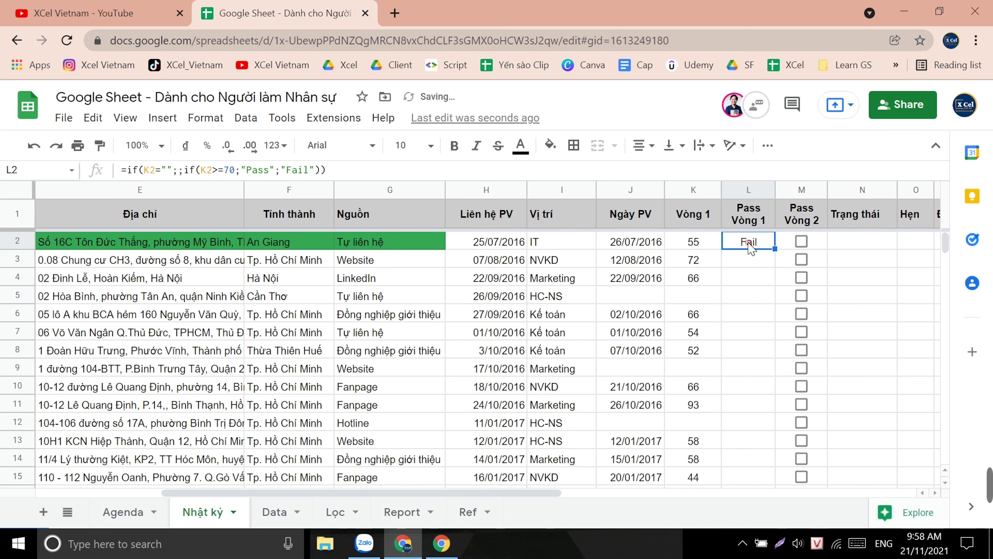
Step: Turn L2 into =arrayformula(if(K2:K="";;if(K2:K>=70;"Pass";"Fail")))
double_click(750, 244)
key(Home)
key(Right)
text(arrayformula()
key(End)
text())
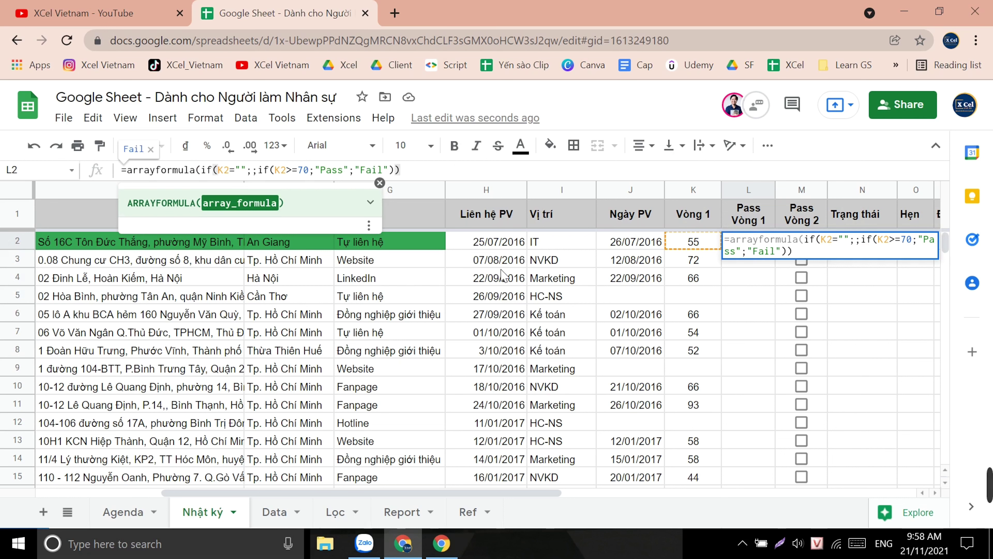
text())
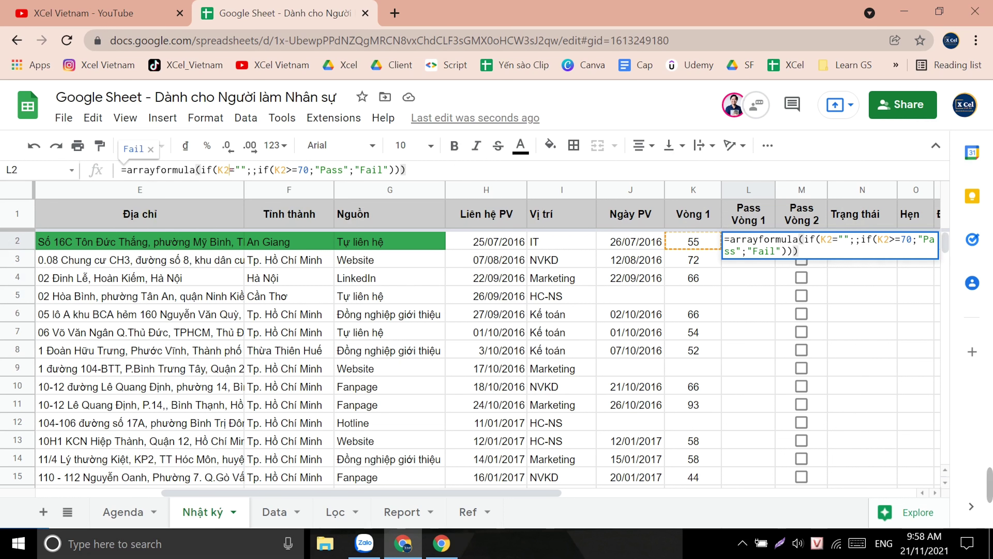
text(:)
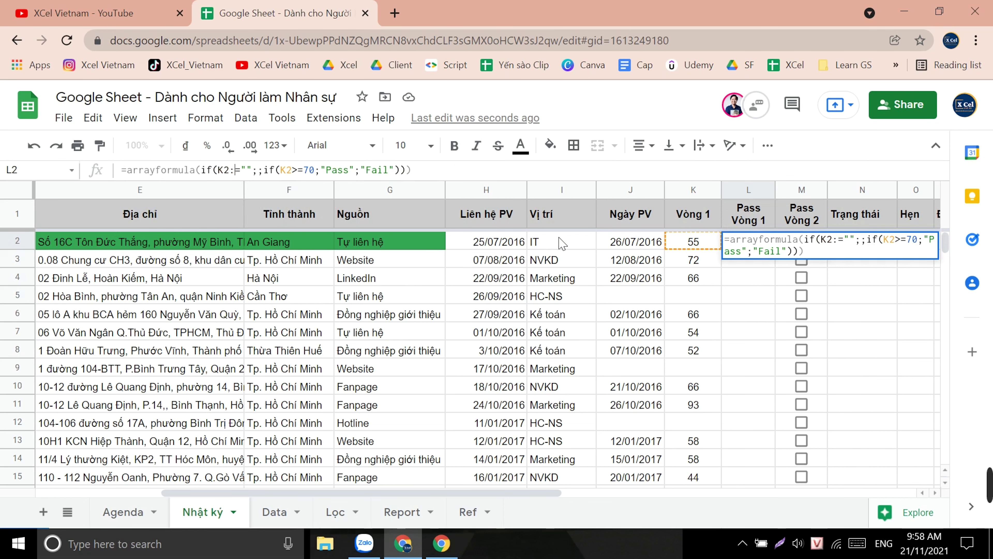
text(K)
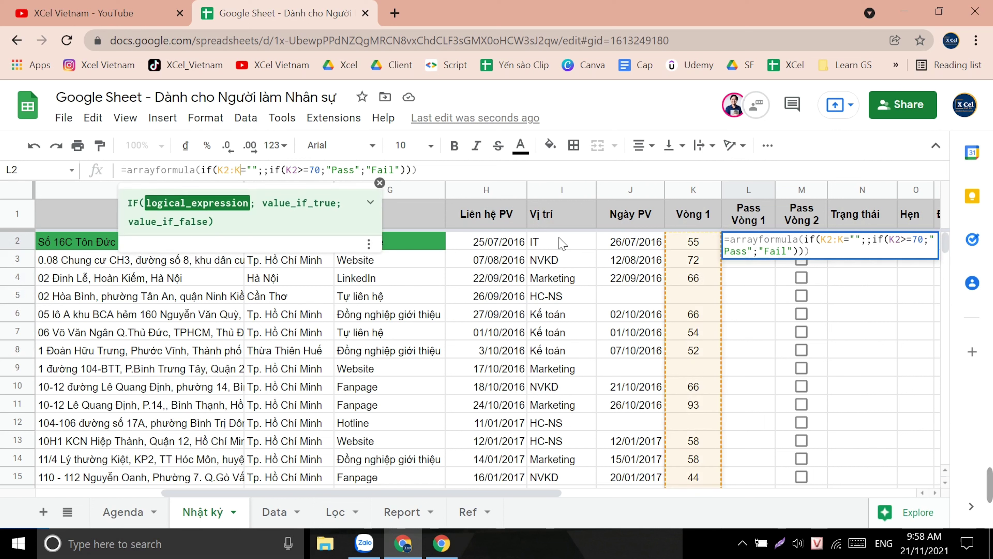
text(:)
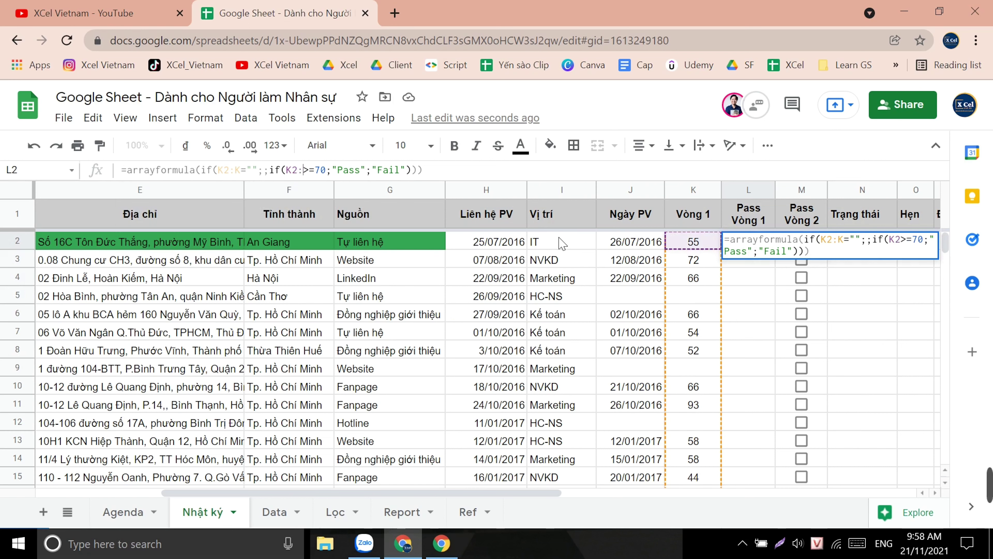
text(K)
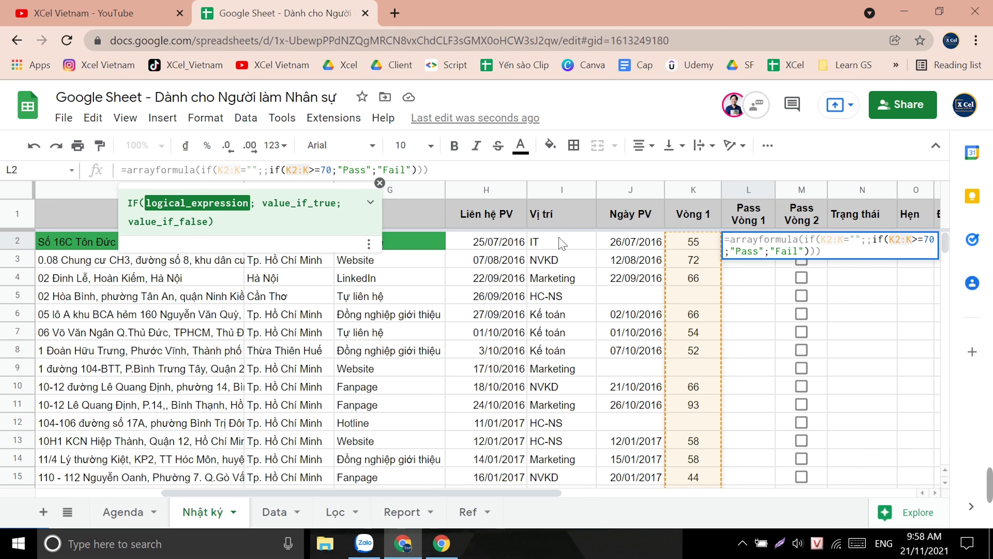
key(Return)
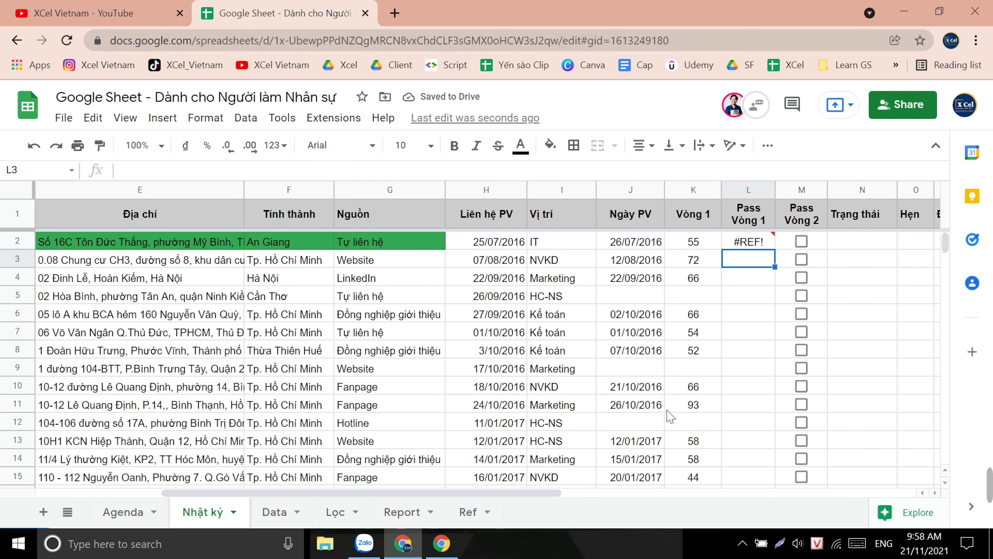
mouse_move(748, 241)
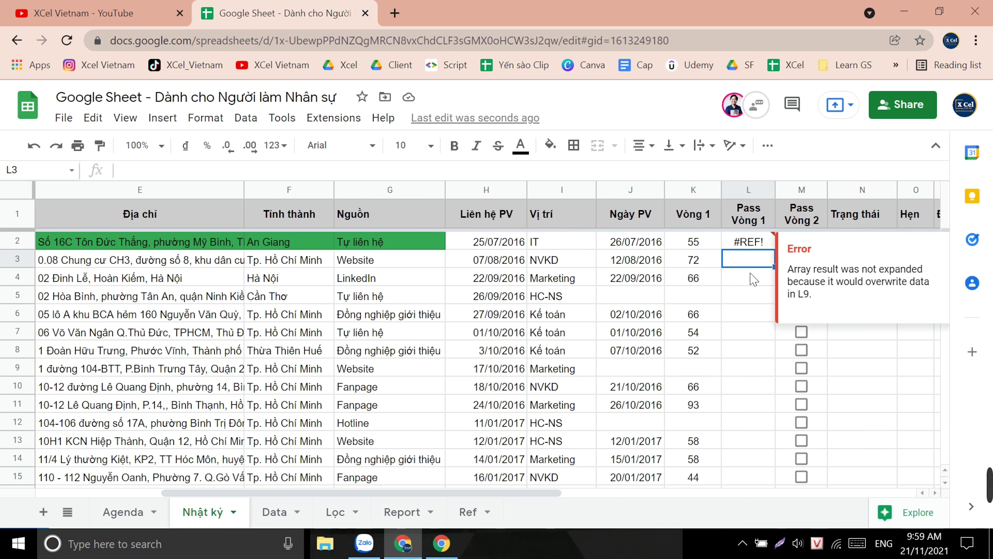
Step: Clear the old Pass Vòng 1 values below L2 so the array formula can spill down the column
drag(759, 260, 748, 482)
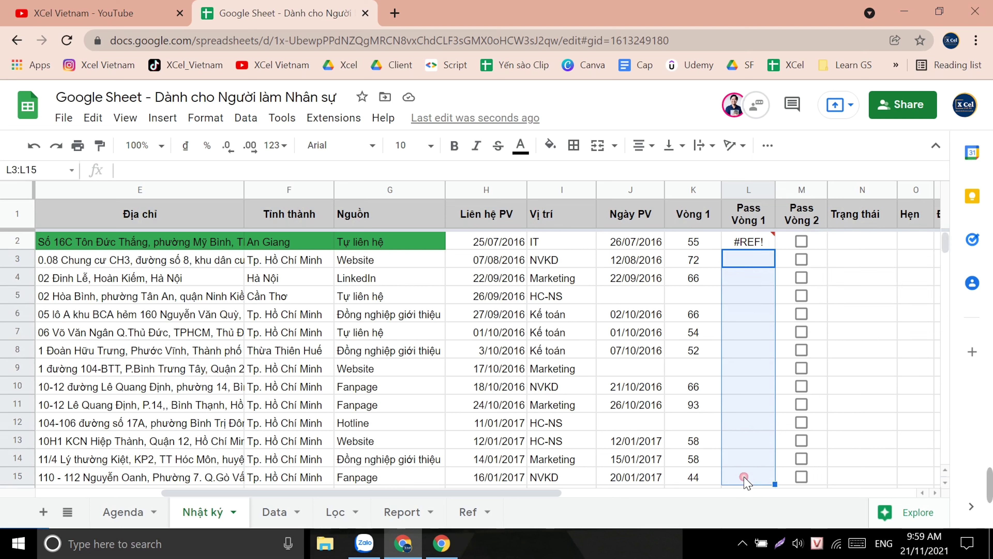
key(Delete)
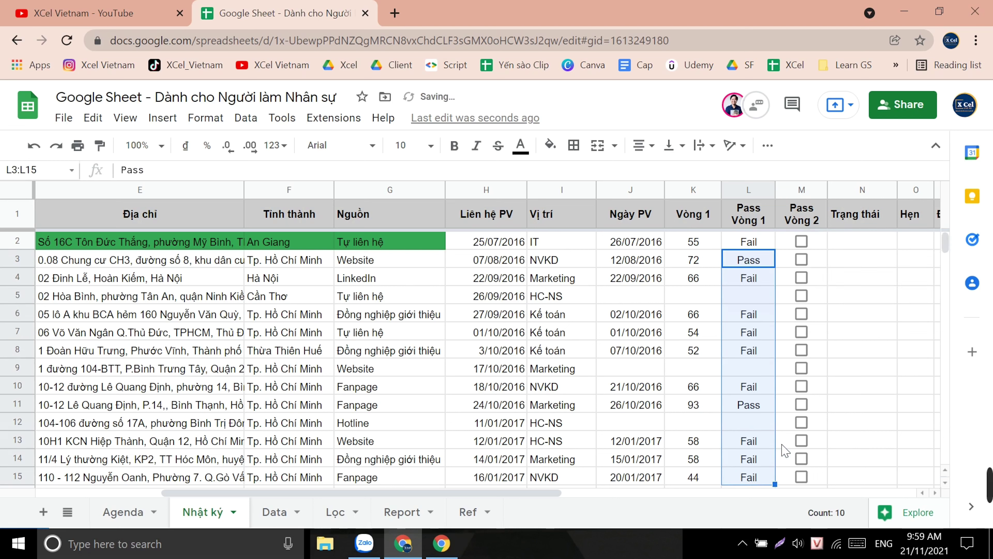
click(748, 243)
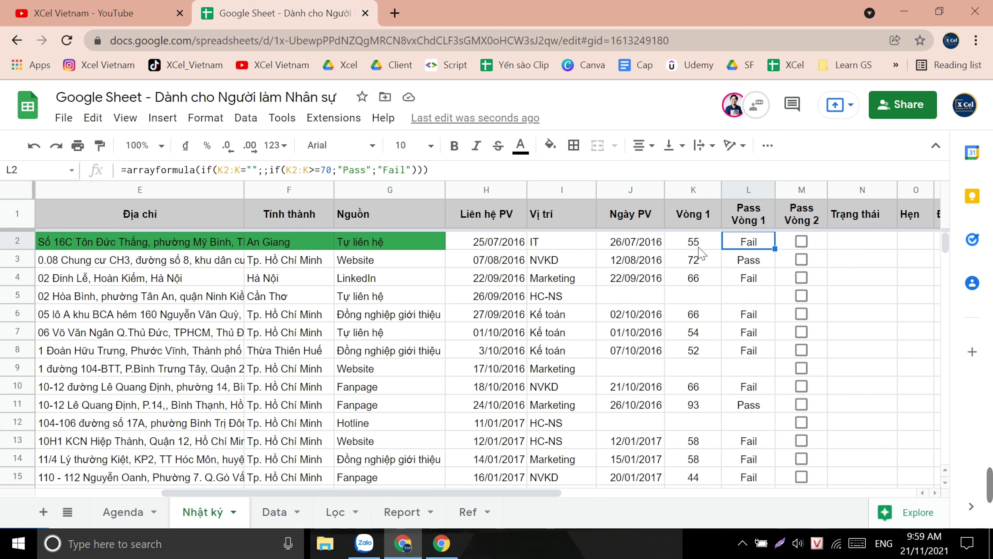
Step: Test K2 with scores 70, 80 and finally 69, leaving a Fail result in L2
click(691, 246)
text(70)
key(Return)
key(Up)
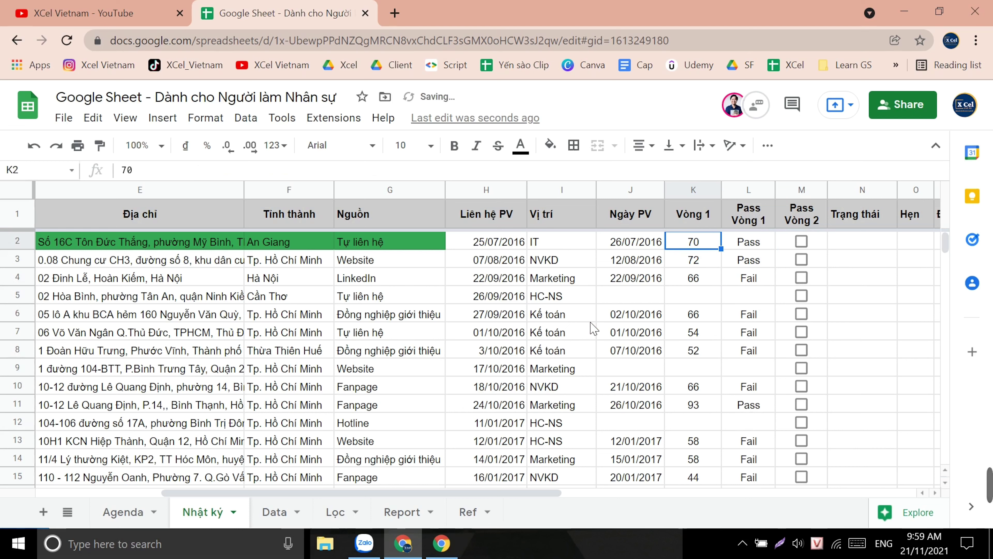
text(80)
key(Return)
key(Up)
text(69)
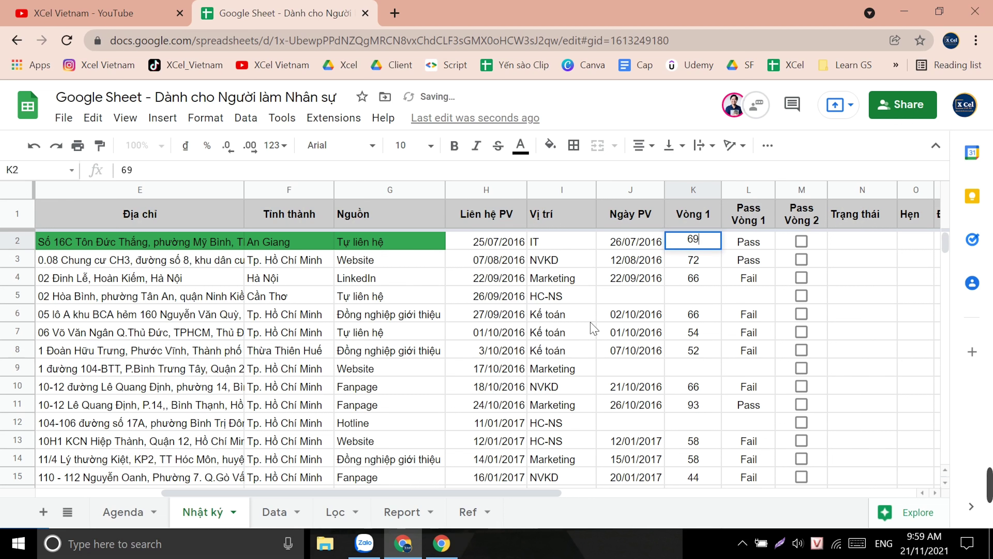
key(Return)
key(Up)
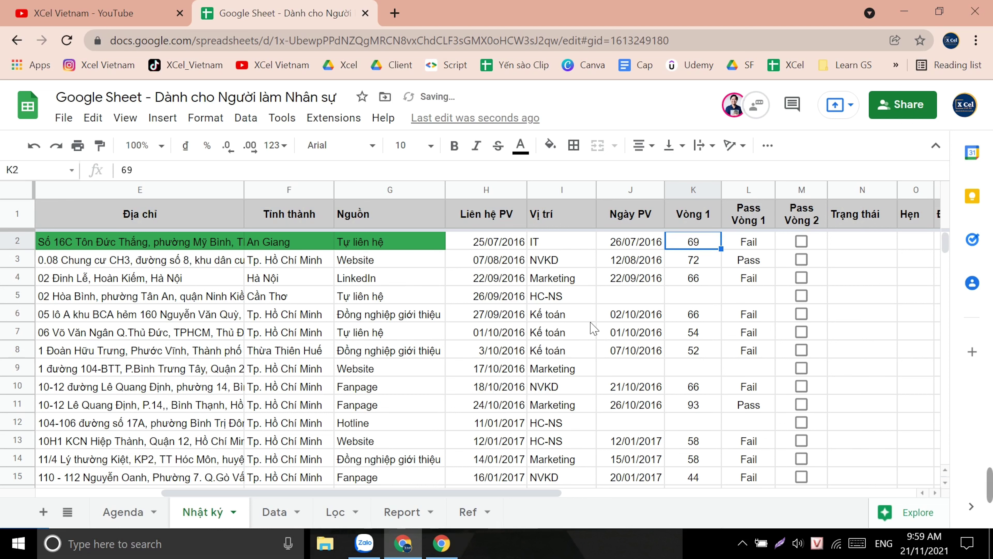
Step: Fill cell L2 with green
click(749, 241)
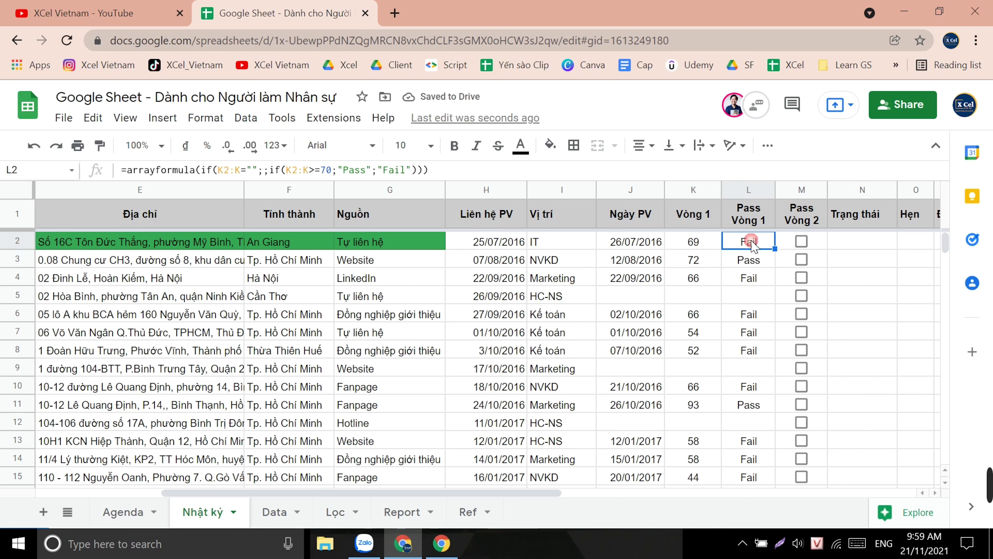
click(551, 146)
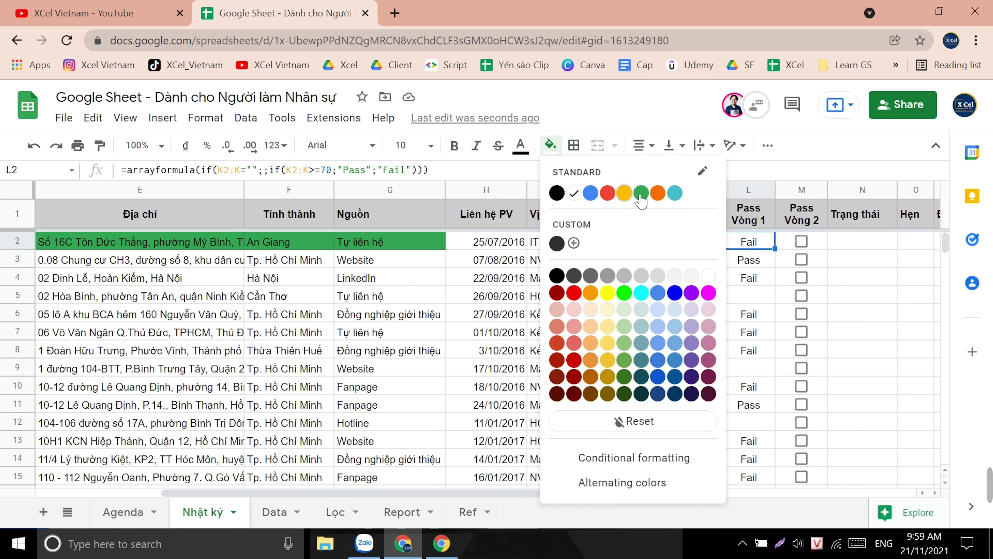
click(642, 193)
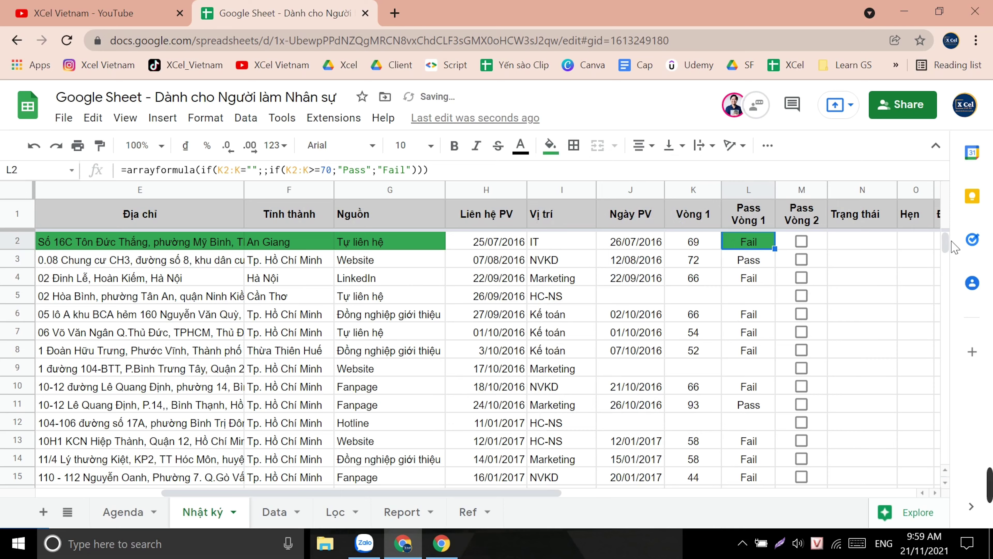
Step: Enter a test score of 89 in K350, check L350's Pass result, then delete the score
mouse_move(950, 249)
mouse_down()
mouse_move(905, 439)
mouse_move(798, 450)
mouse_up()
click(697, 458)
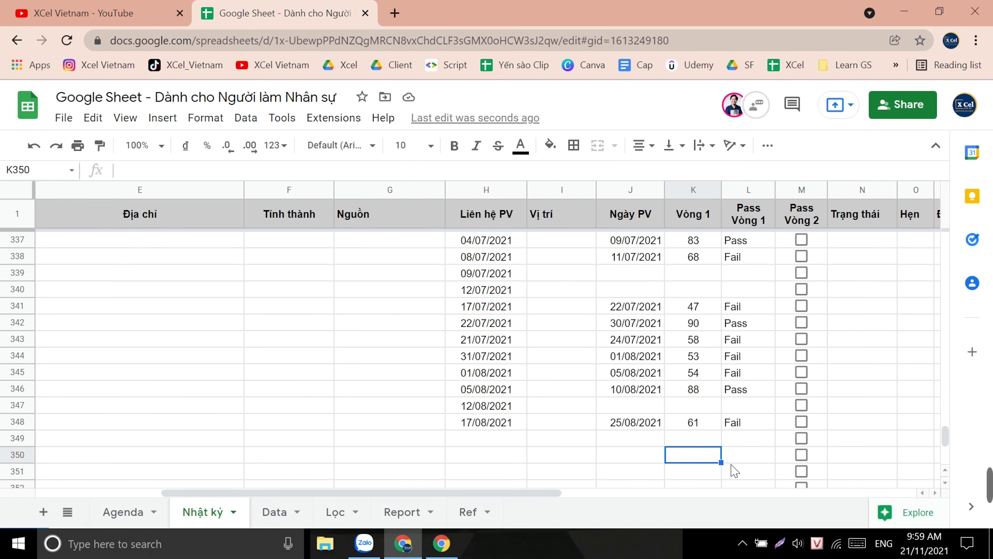
text(89)
key(Return)
key(Up)
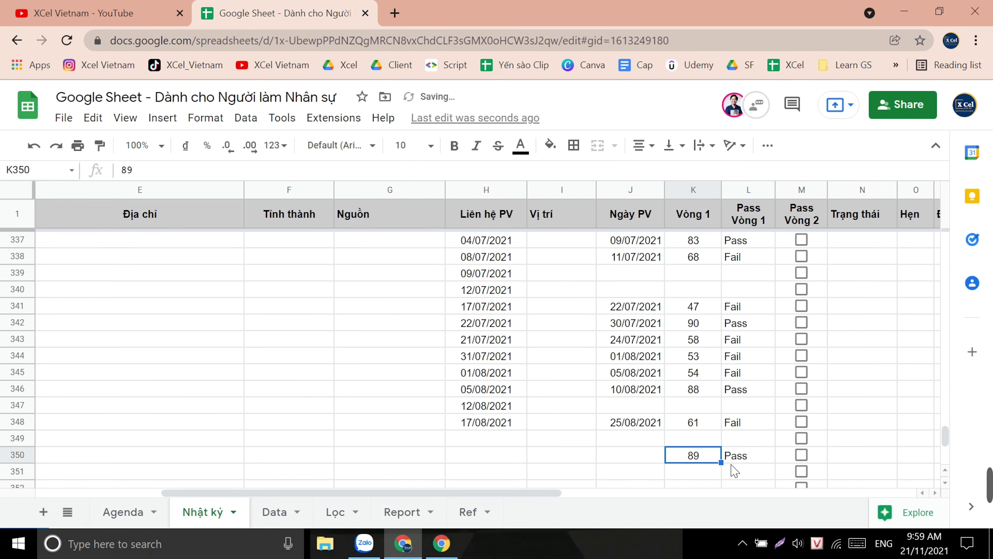
key(Right)
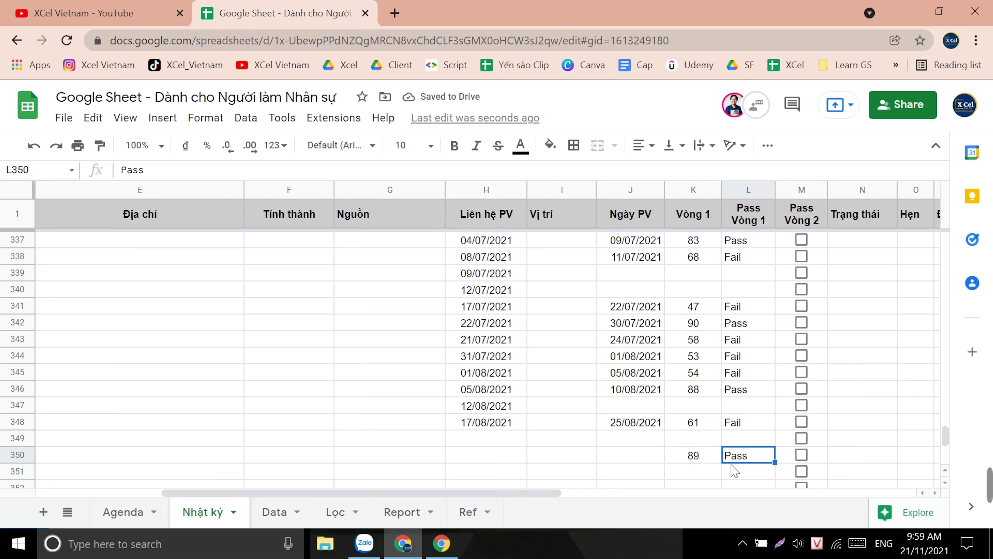
key(Left)
key(Delete)
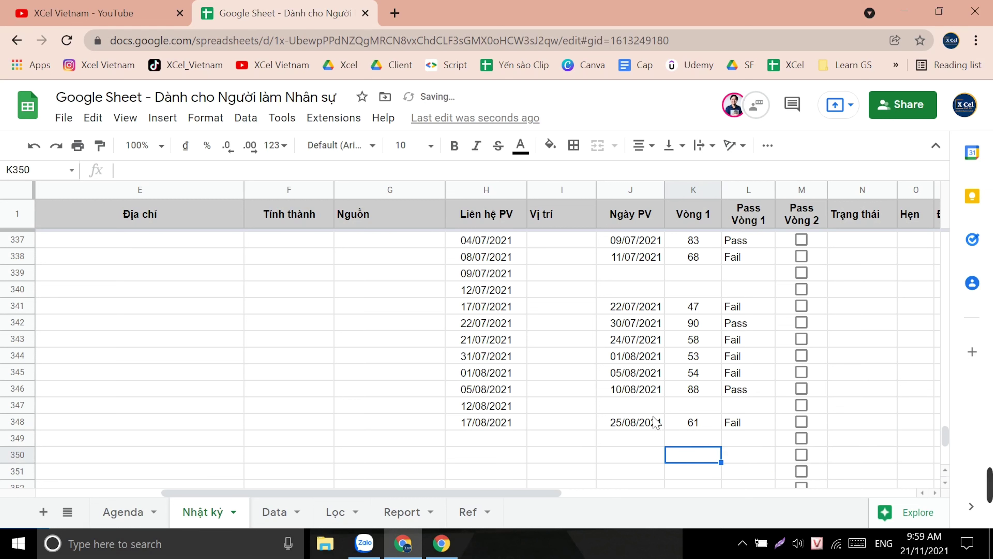
scroll(629, 408, up, 4)
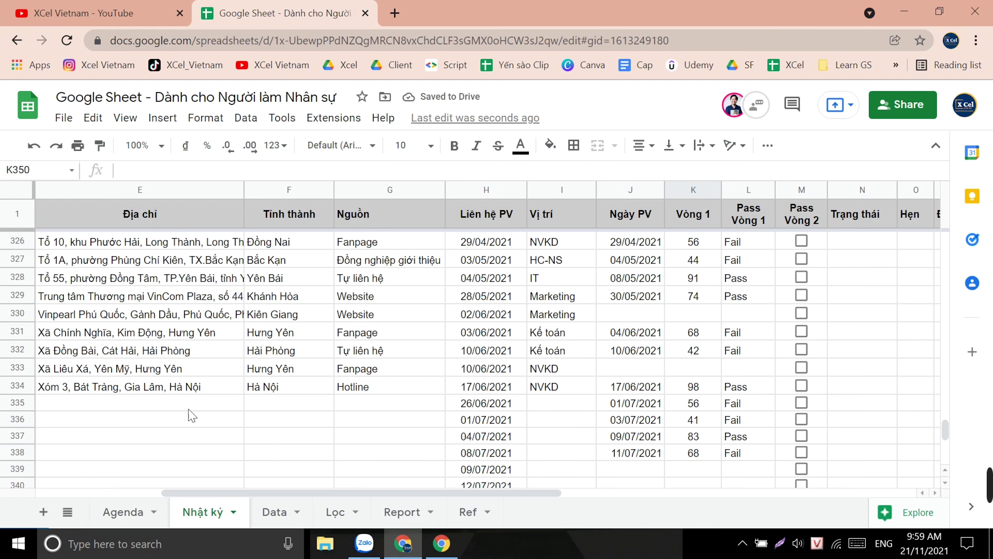
Step: Delete rows 335 through 381 below the last candidate
click(19, 407)
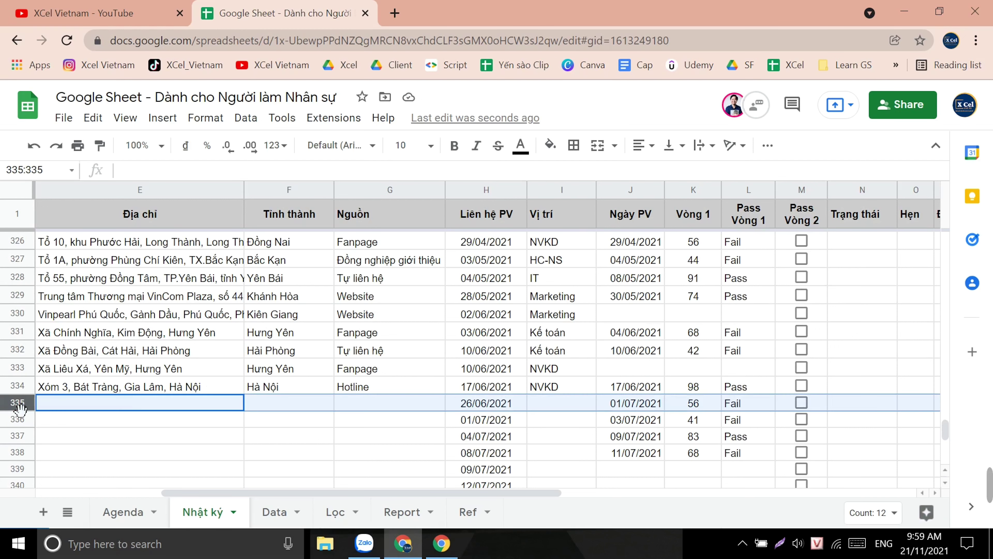
key(ctrl+shift+Down)
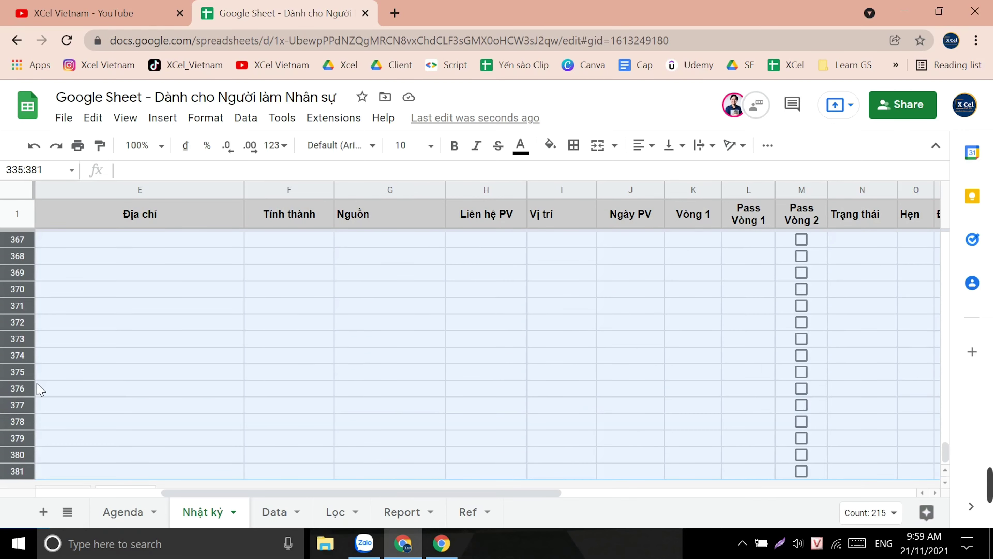
right_click(35, 387)
click(135, 335)
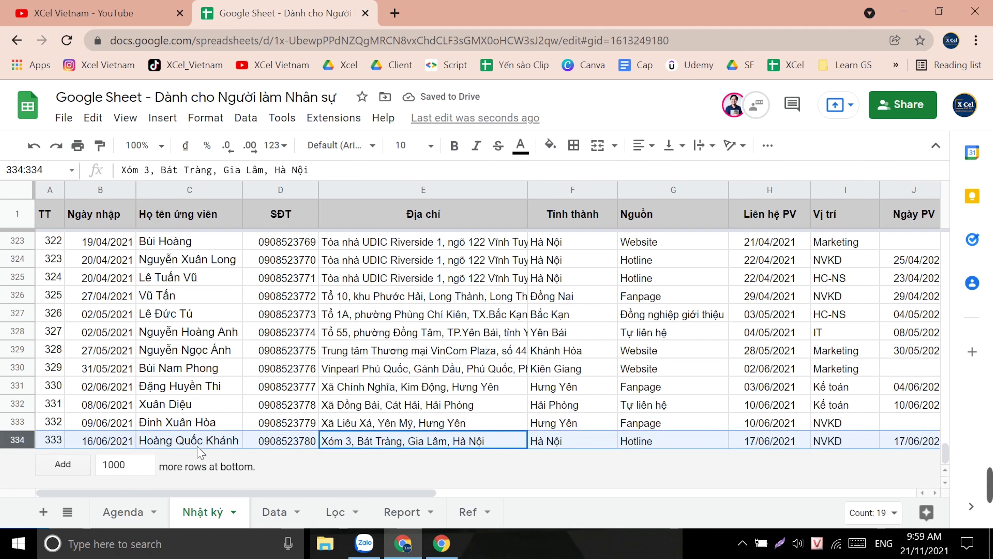
Step: Append 100 blank rows to the bottom of the Nhật ký sheet
click(126, 464)
key(BackSpace)
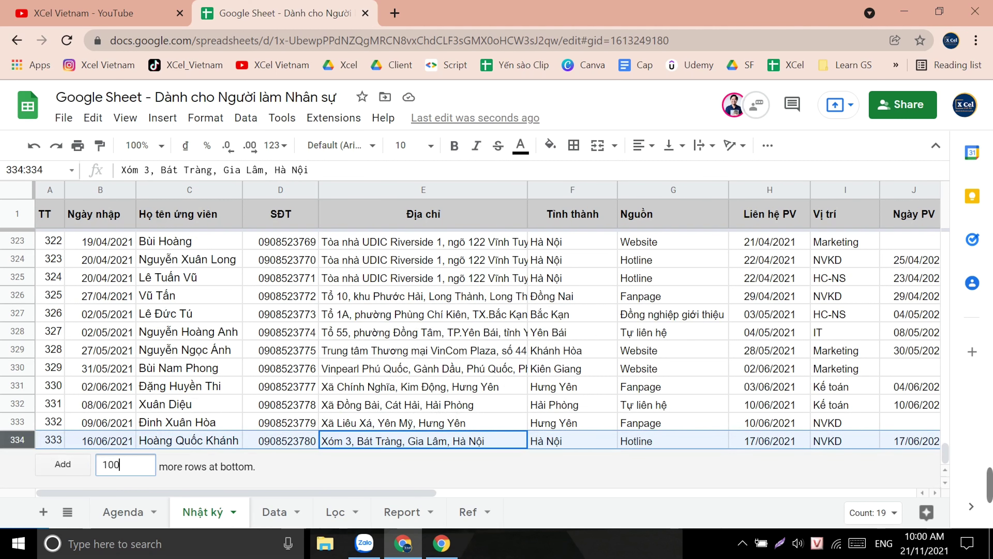
key(Return)
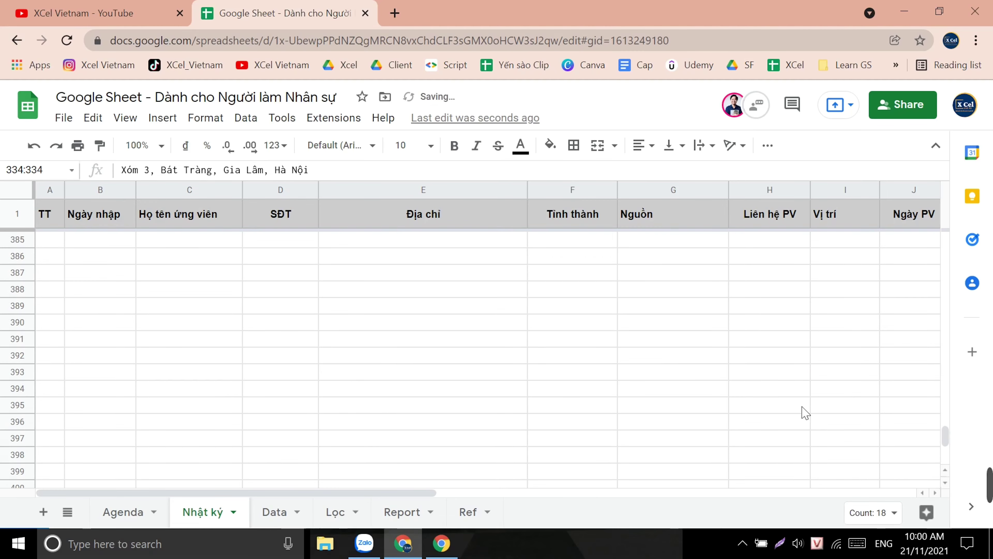
Step: Return to the top of the sheet and reselect L2's array formula
mouse_move(945, 435)
mouse_down()
mouse_move(957, 349)
mouse_move(945, 418)
mouse_up()
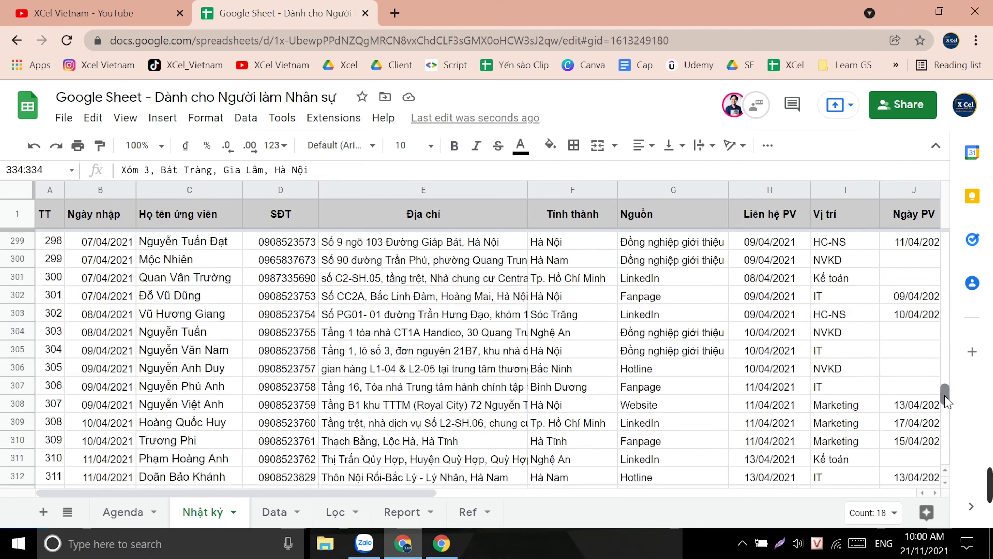
drag(946, 418, 946, 239)
click(872, 244)
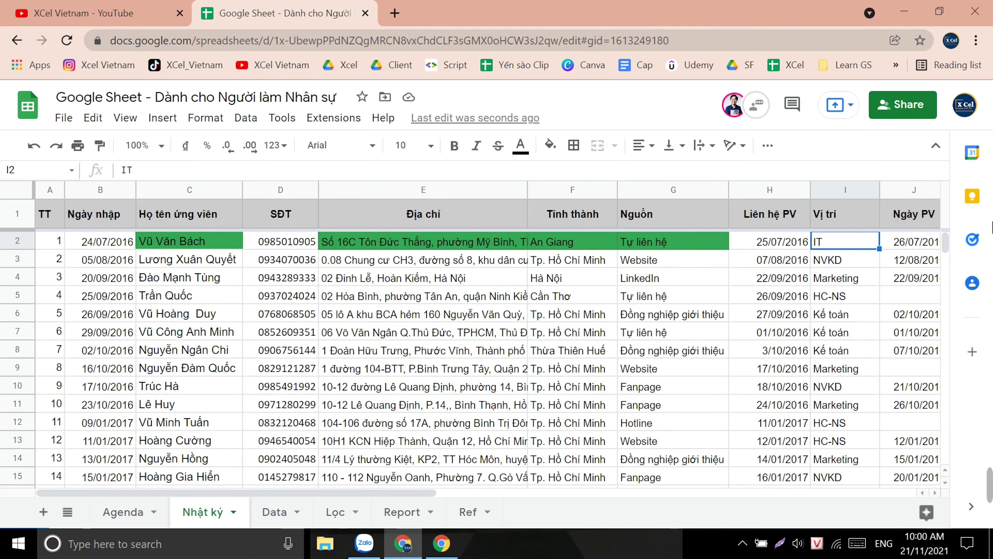
key(Right)
key(Right)
key(Right)
key(Right)
key(Right)
key(Left)
key(Left)
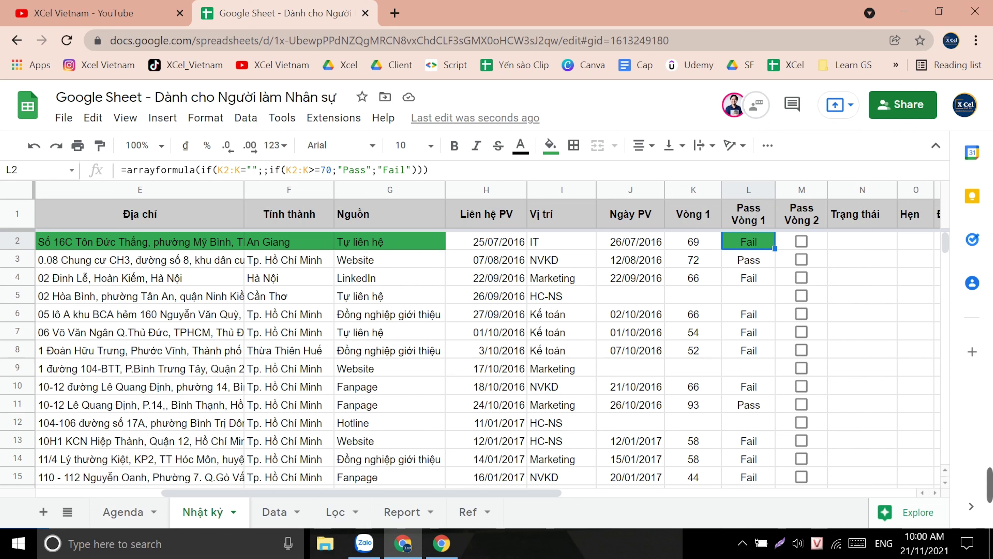
drag(486, 493, 657, 506)
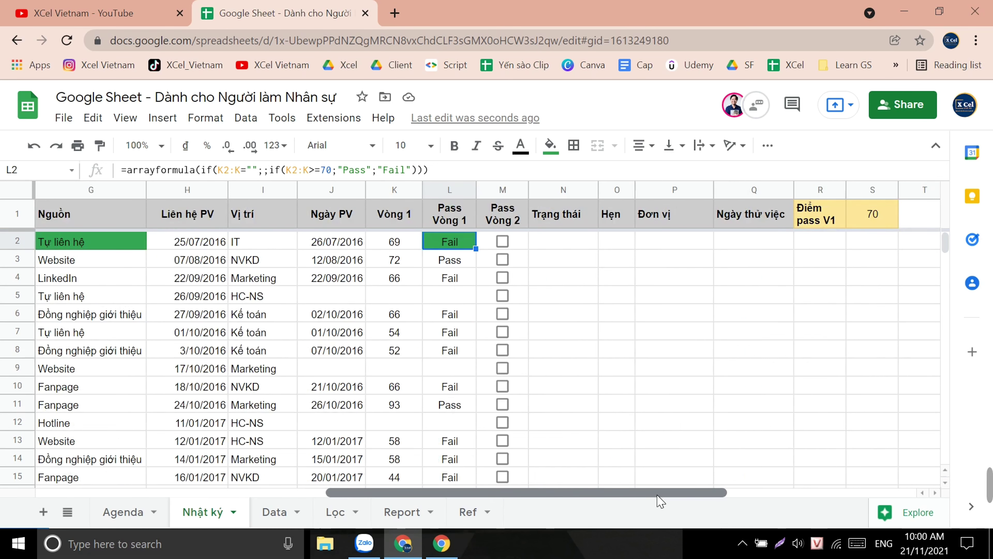
Step: Replace the fixed 70 in L2's array formula with the absolute pass-mark reference $S$1
click(871, 215)
click(456, 245)
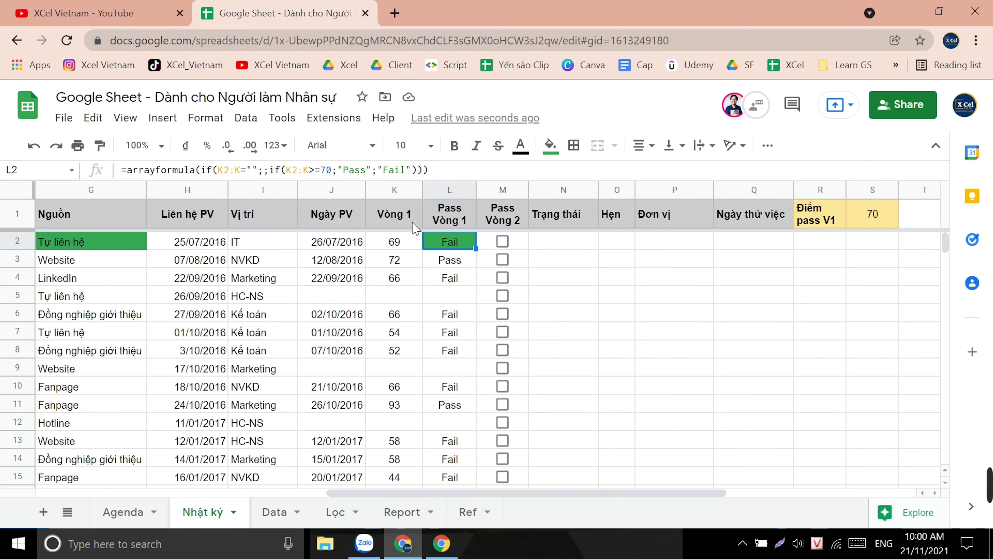
double_click(326, 170)
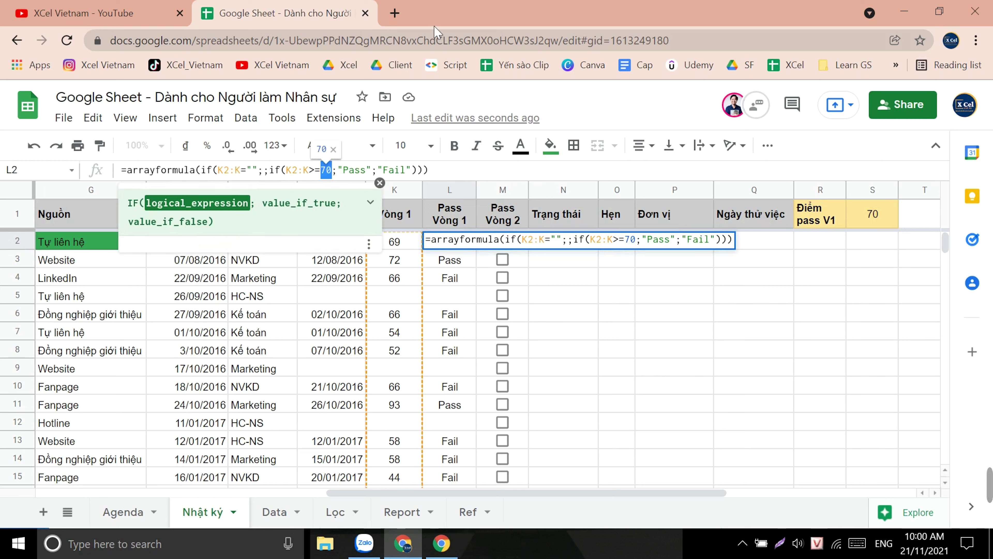
text(s1)
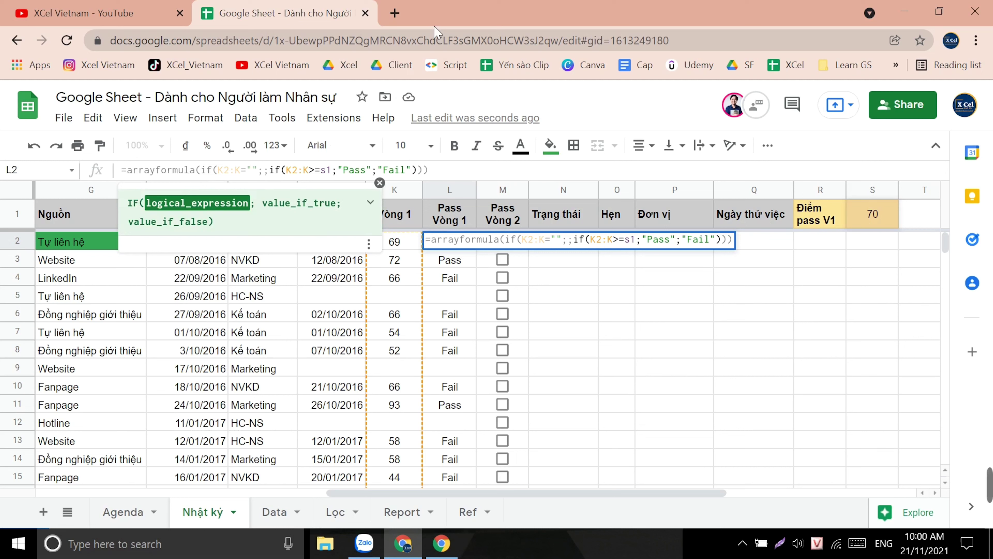
key(F4)
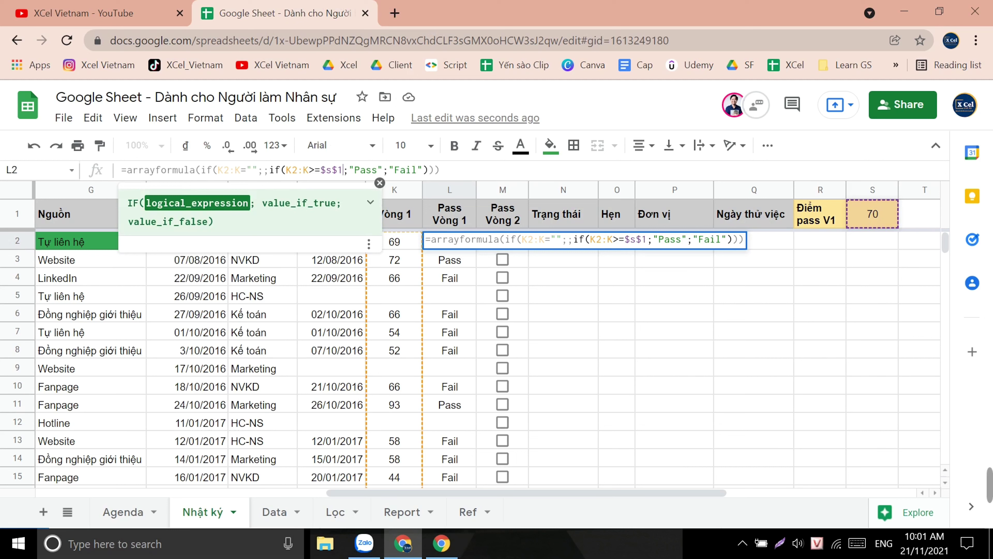
key(Left)
key(Left)
key(Left)
key(shift+Left)
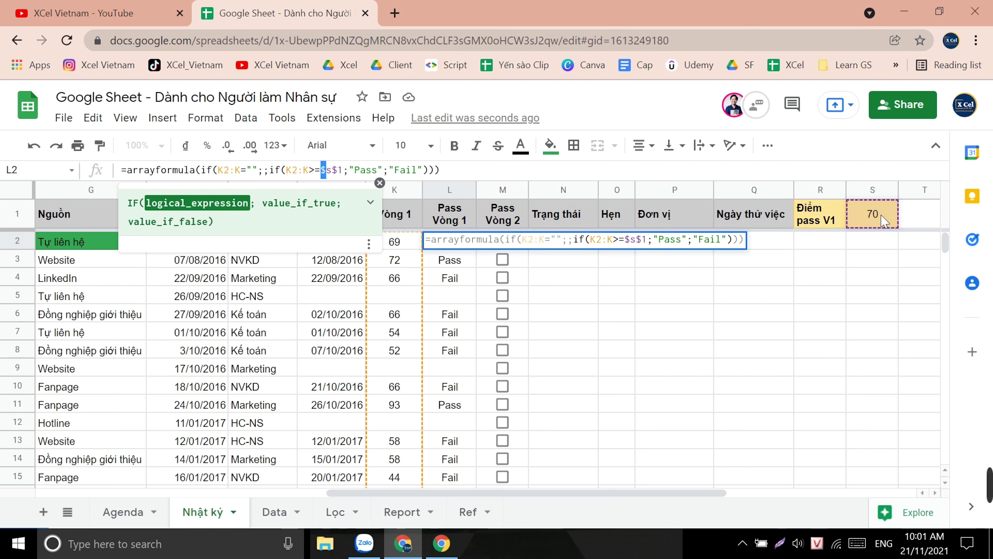
key(Return)
key(Up)
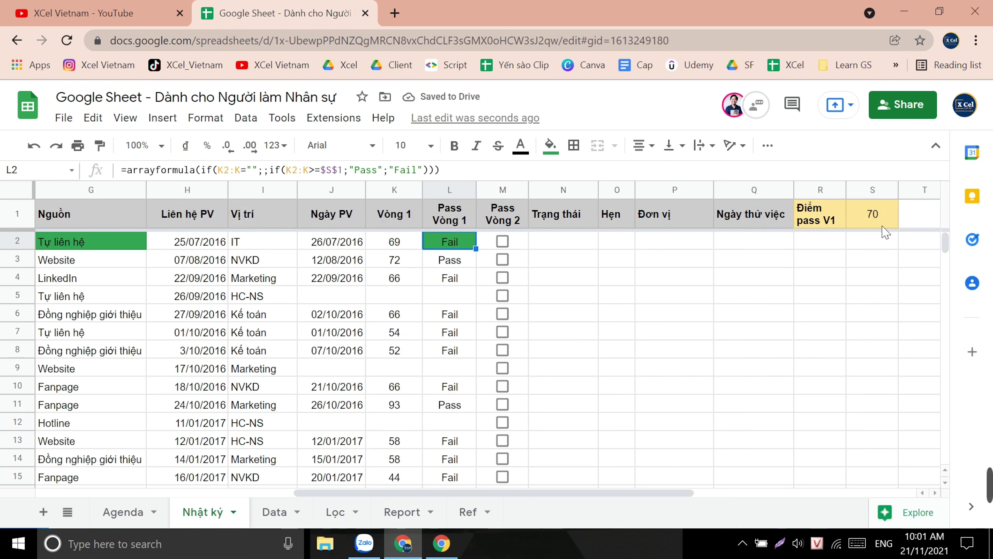
click(875, 222)
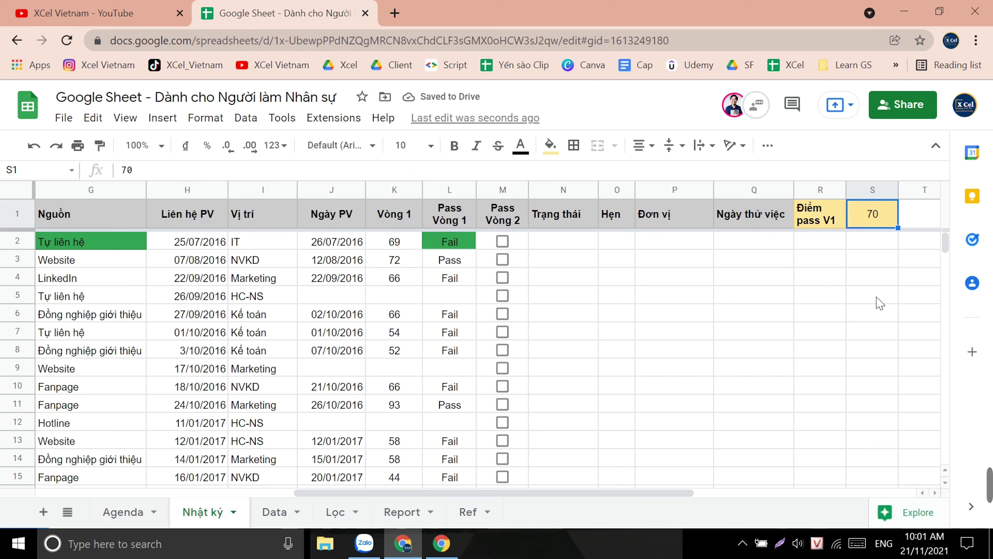
Step: Enter 75 as the Vòng 1 pass mark in S1 and confirm that row 3 now reads Fail
text(75)
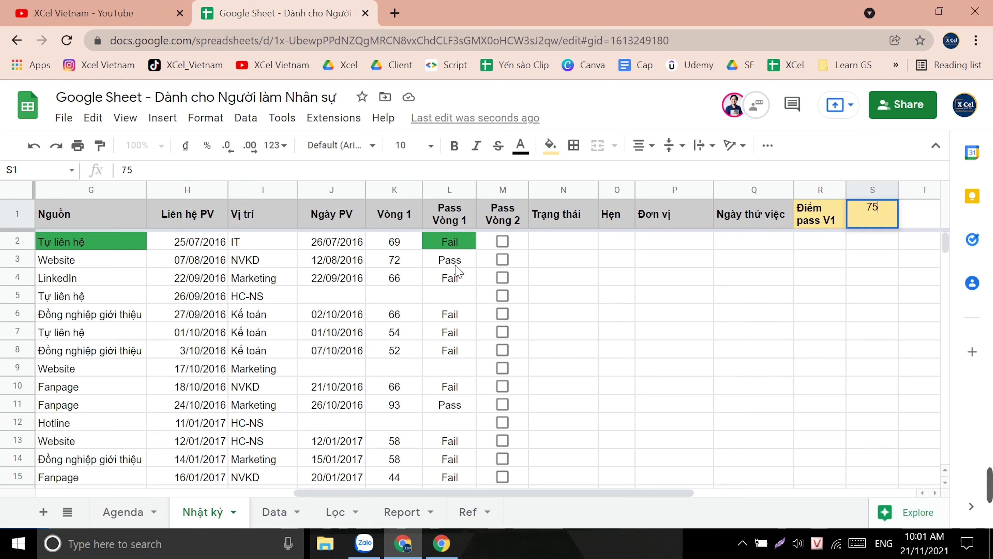
key(Return)
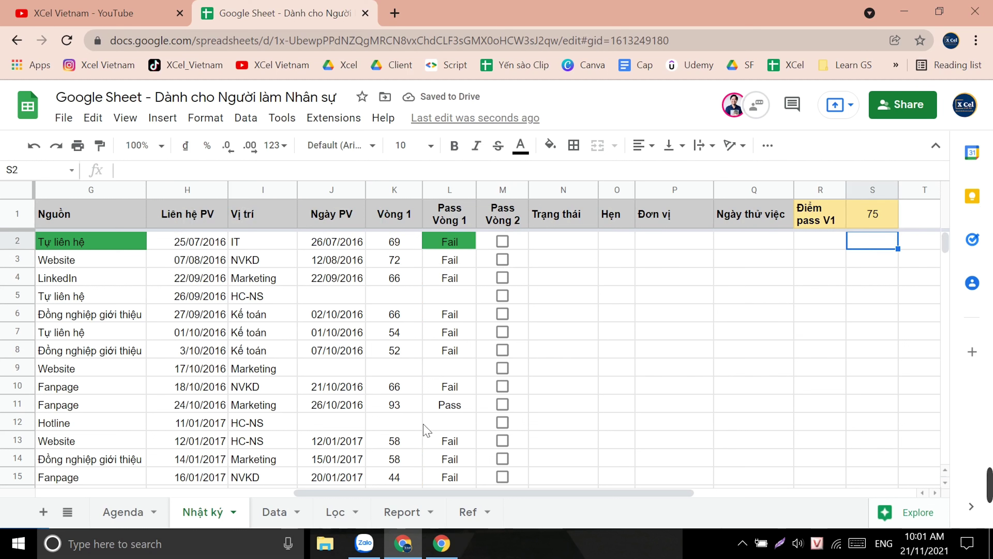
scroll(427, 446, down, 3)
scroll(422, 465, down, 2)
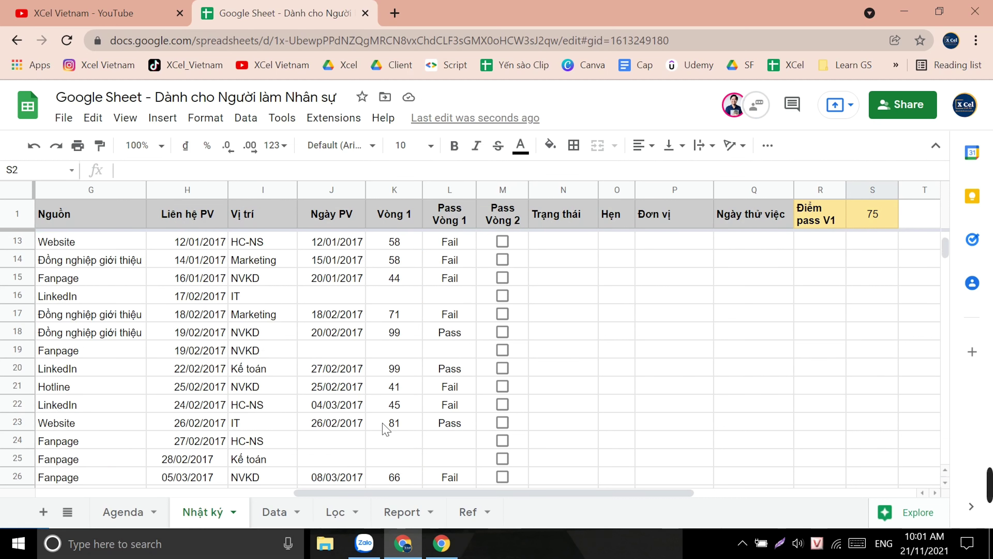
scroll(422, 473, down, 2)
scroll(421, 470, down, 2)
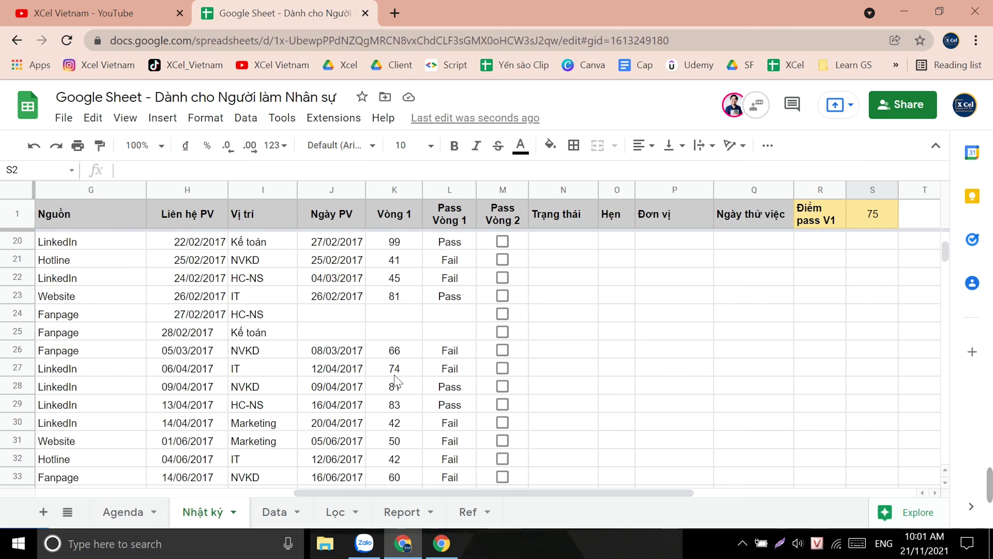
scroll(501, 385, up, 4)
scroll(541, 352, up, 1)
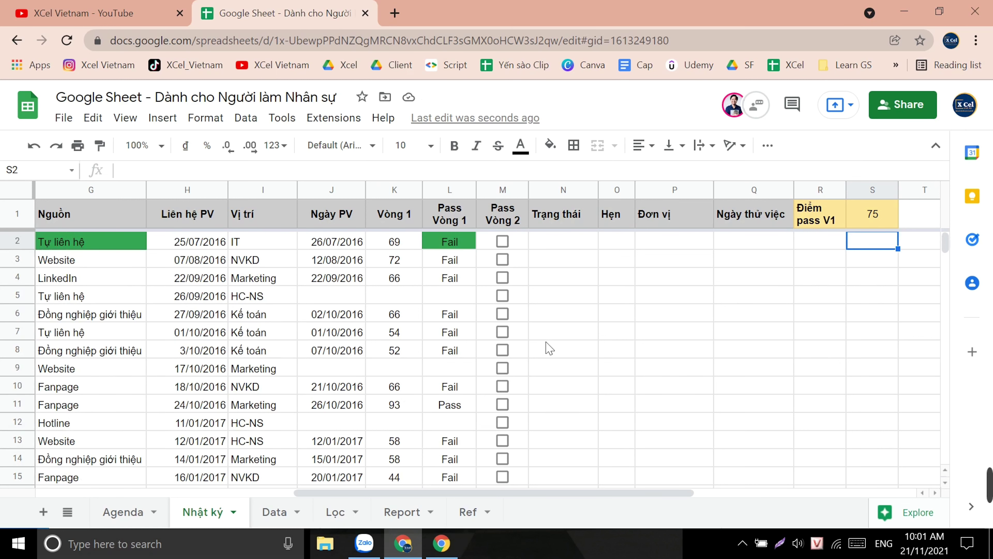
click(464, 244)
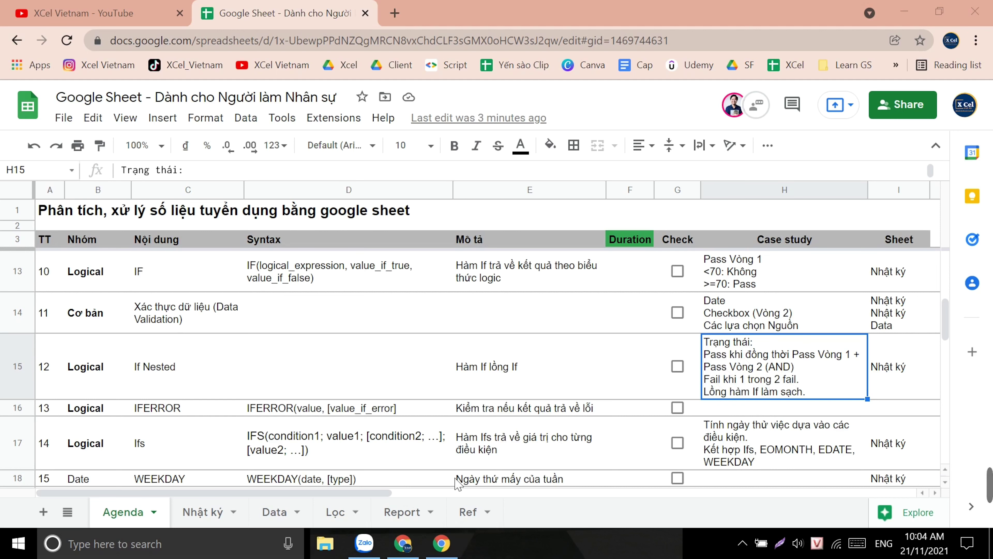
click(211, 512)
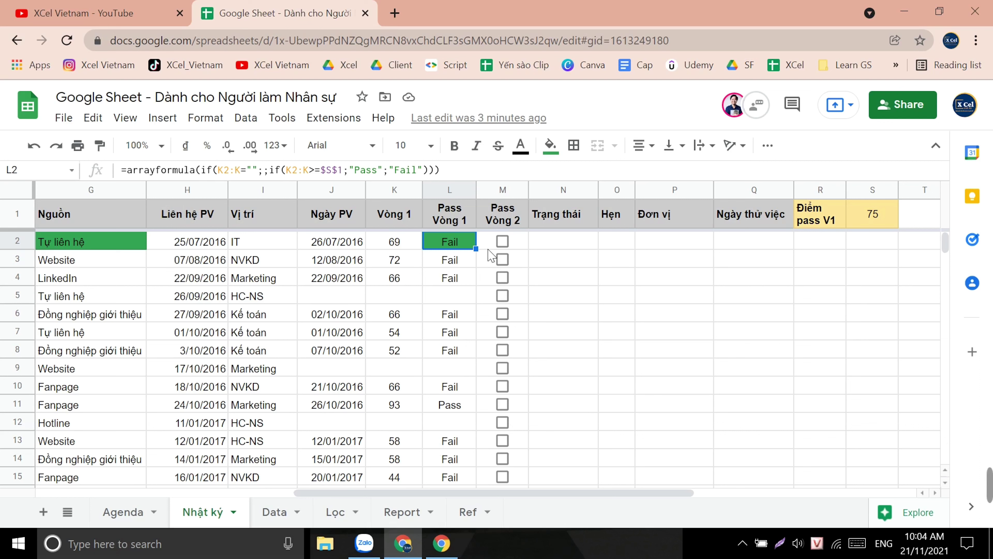
Step: Tick the Vòng 2 pass checkboxes in column M for rows 4, 7, 10 and 13
click(502, 241)
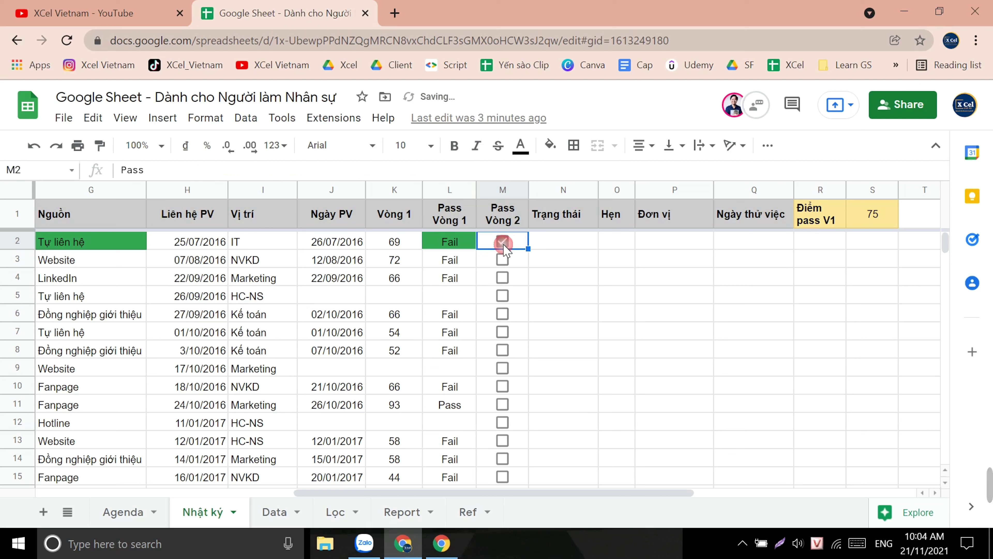
click(503, 277)
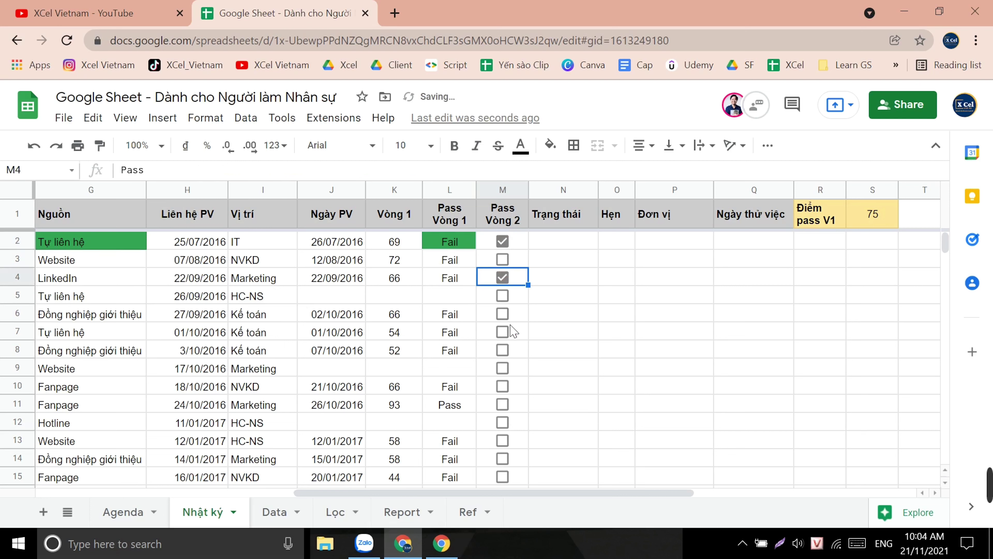
click(504, 332)
click(504, 389)
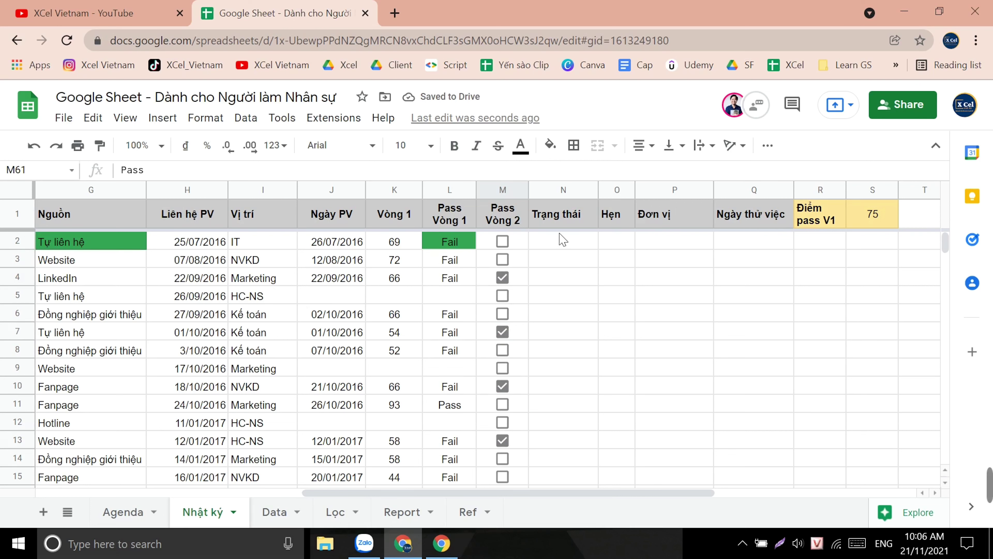
click(555, 248)
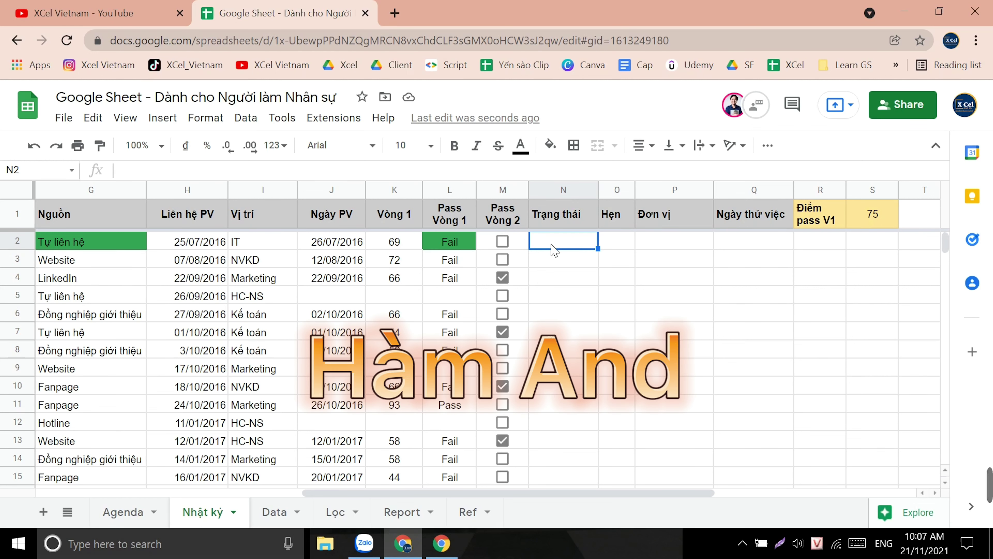
Step: Enter =and(L2="Pass";M2="Pass") in N2, which returns FALSE for row 2
text(=and()
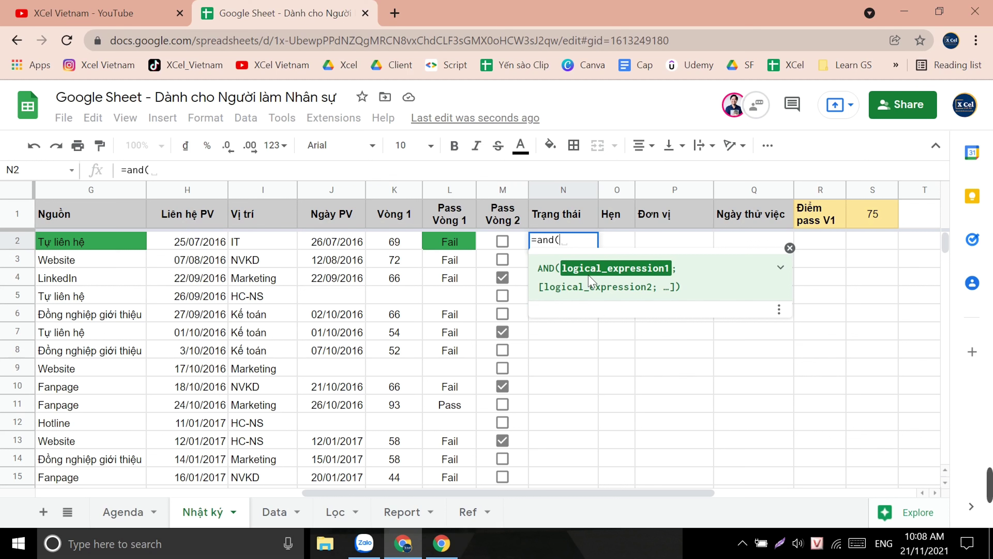
text(L2="Pass)
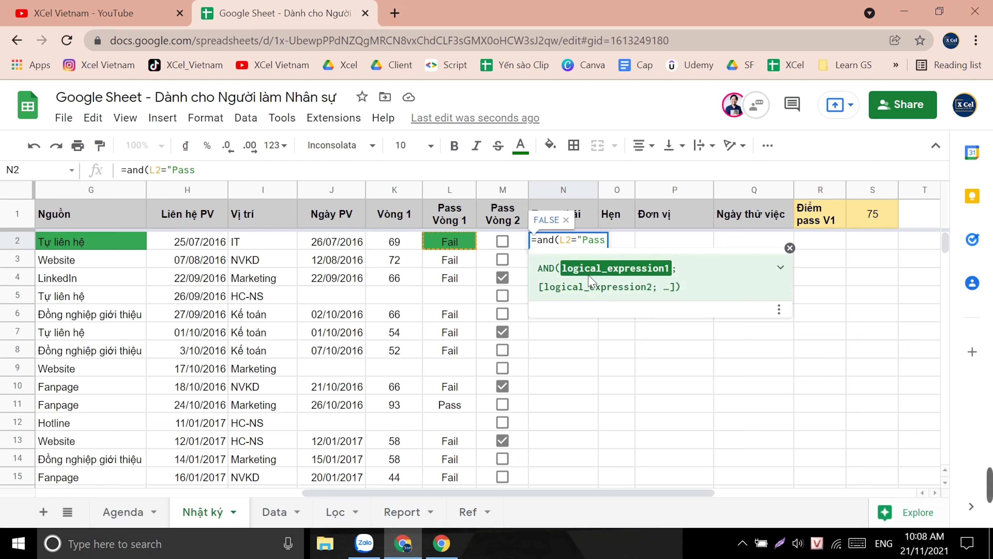
text(";"M2)
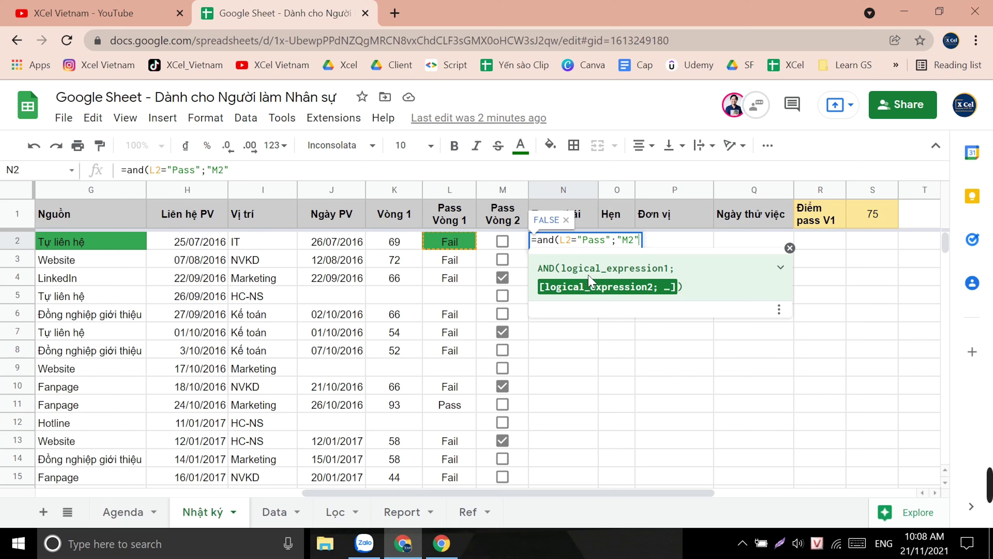
key(BackSpace)
key(BackSpace)
key(BackSpace)
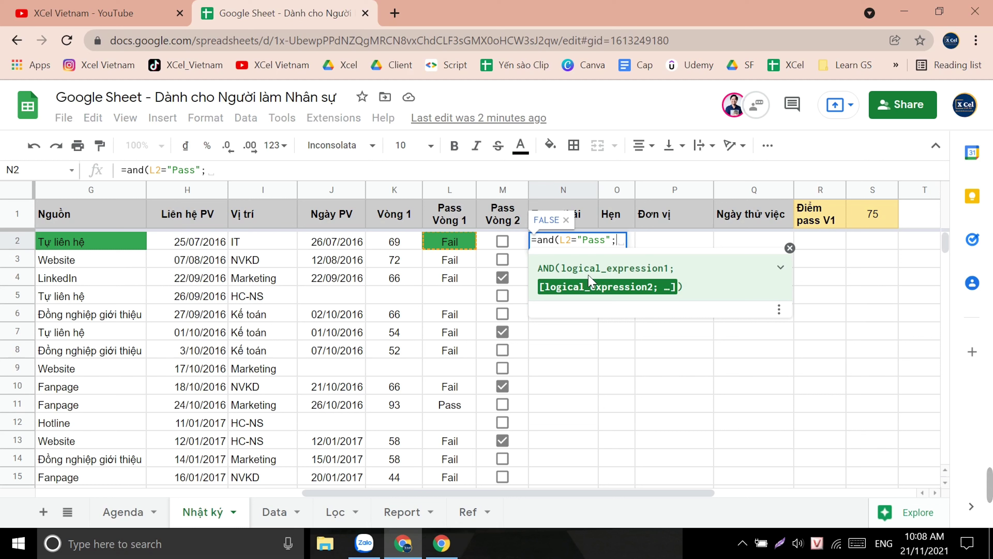
text(M2="Páss")
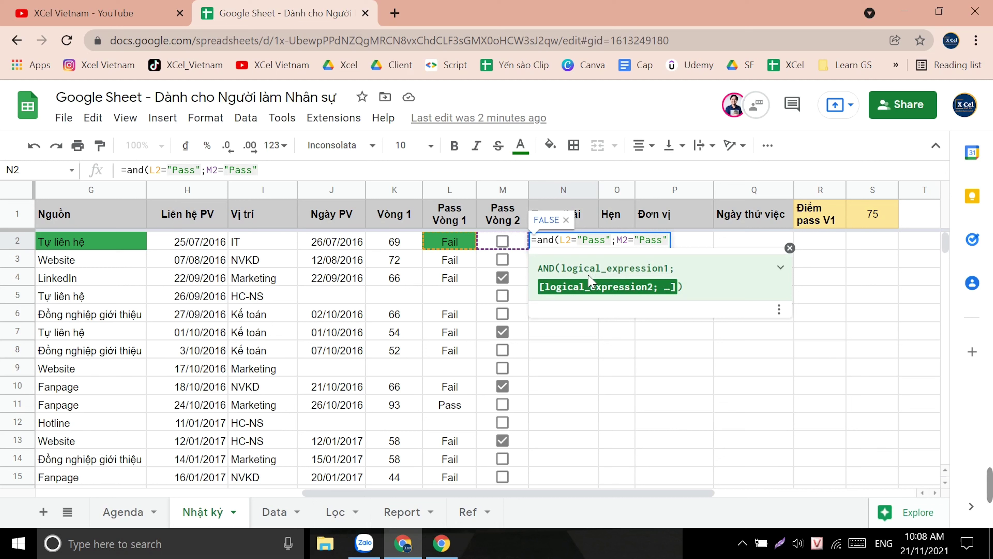
text())
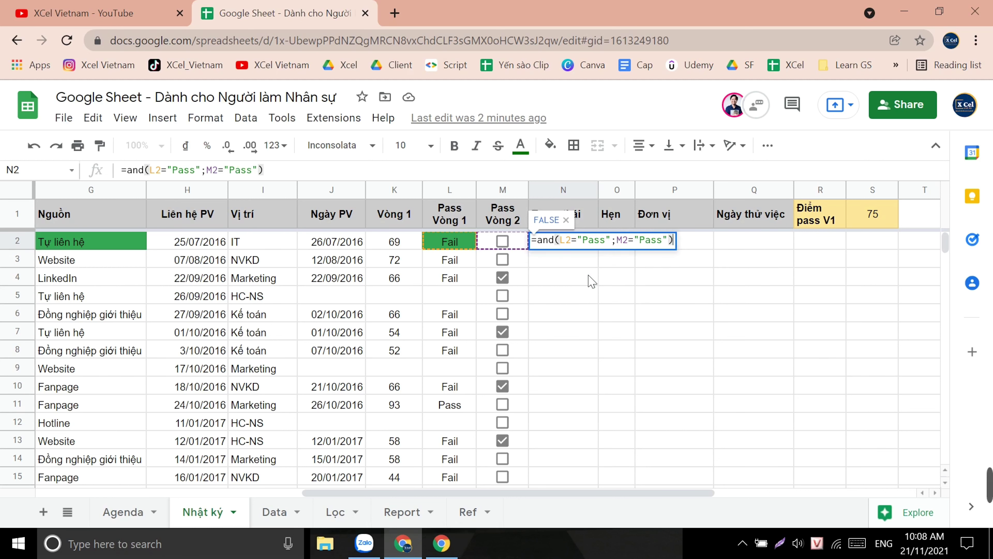
key(Return)
key(Up)
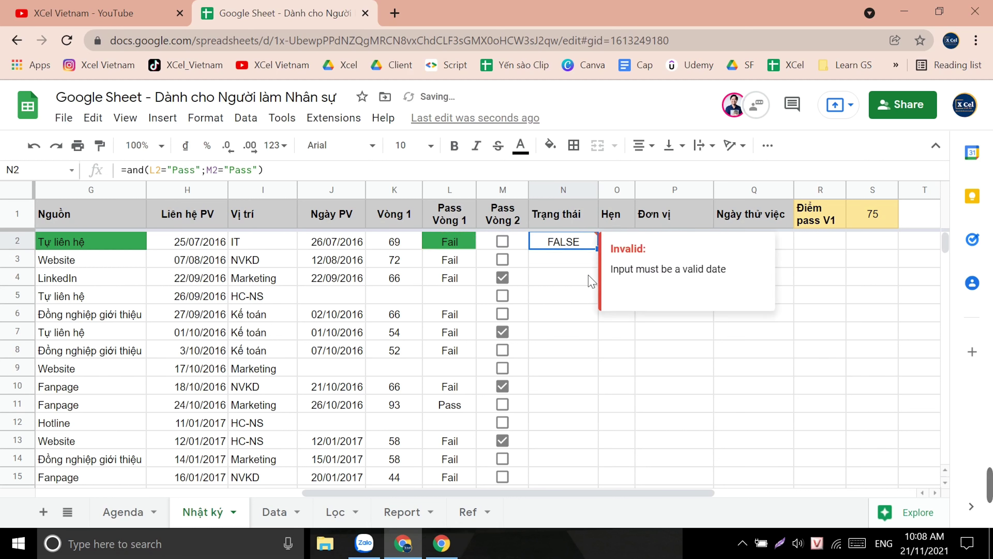
Step: Fill the AND formula down to N13 and tick row 11's Vòng 2 box so it shows TRUE
drag(597, 249, 589, 445)
click(503, 405)
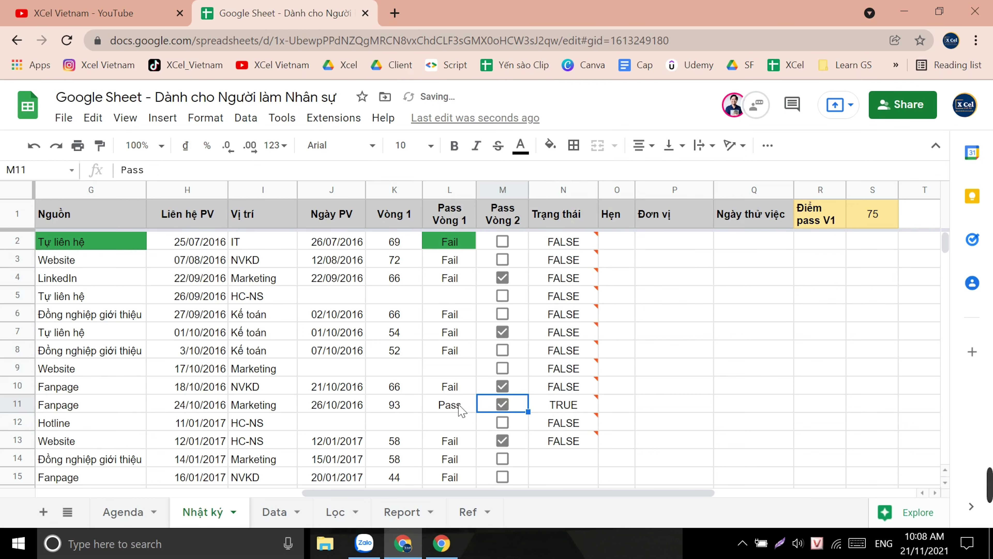
click(582, 409)
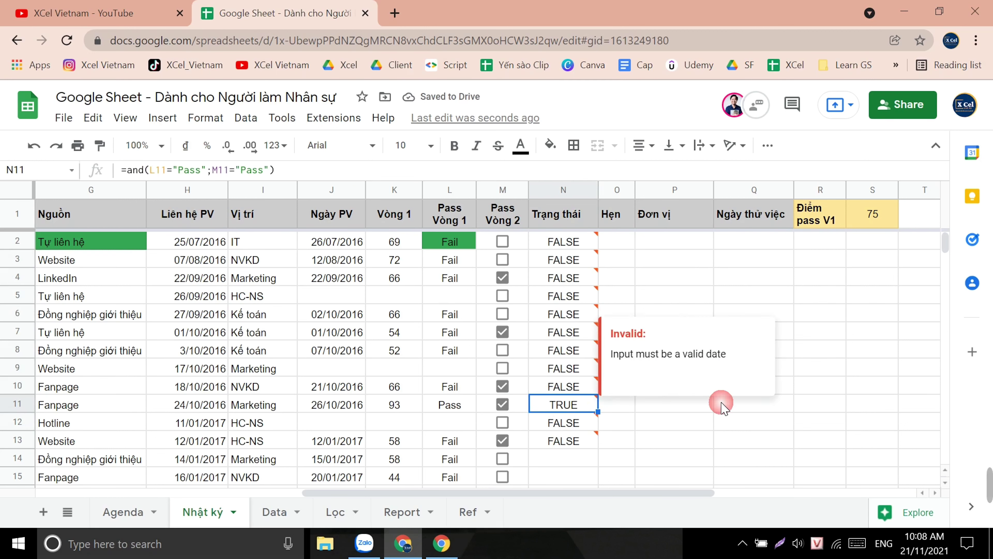
key(Left)
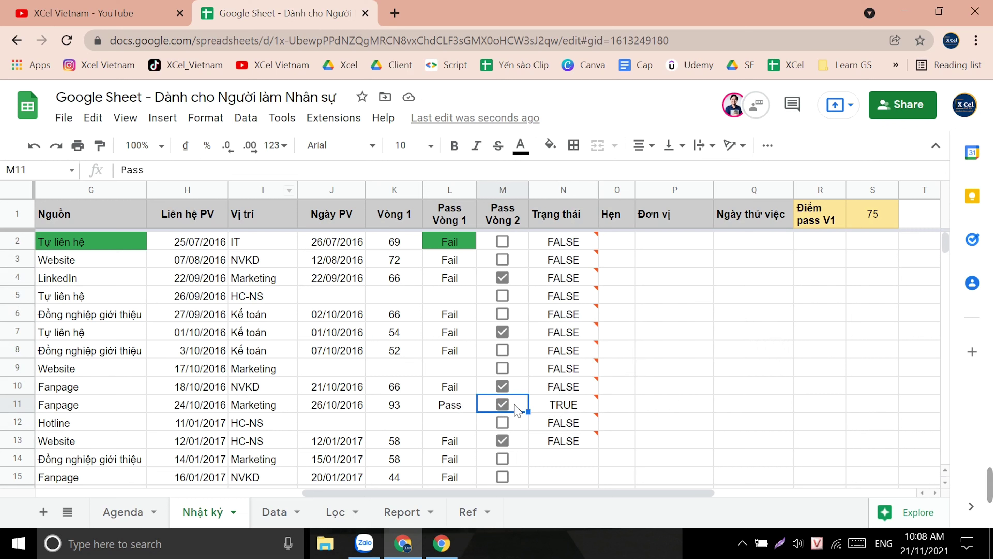
click(567, 407)
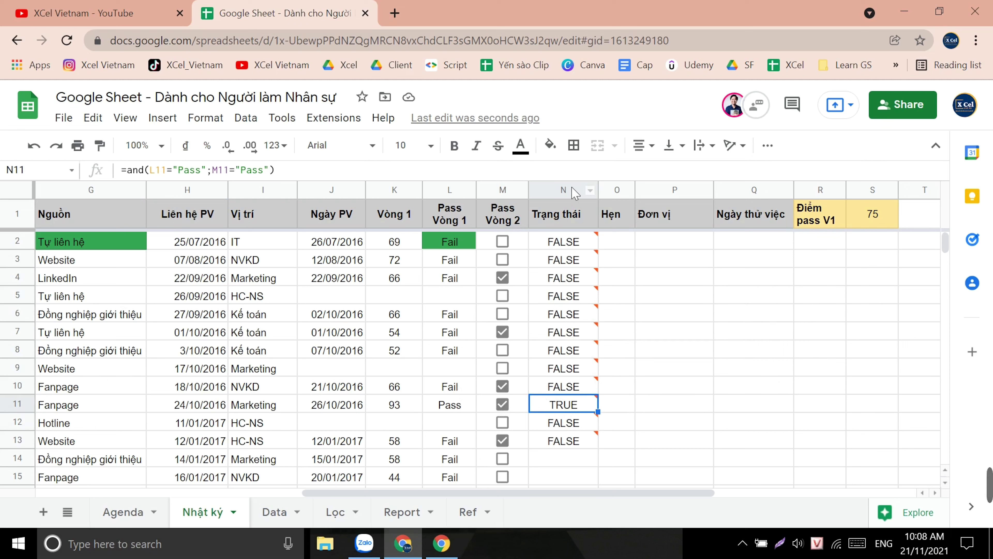
Step: Remove the date validation from column N and narrow the Trạng thái column slightly
click(563, 190)
click(246, 118)
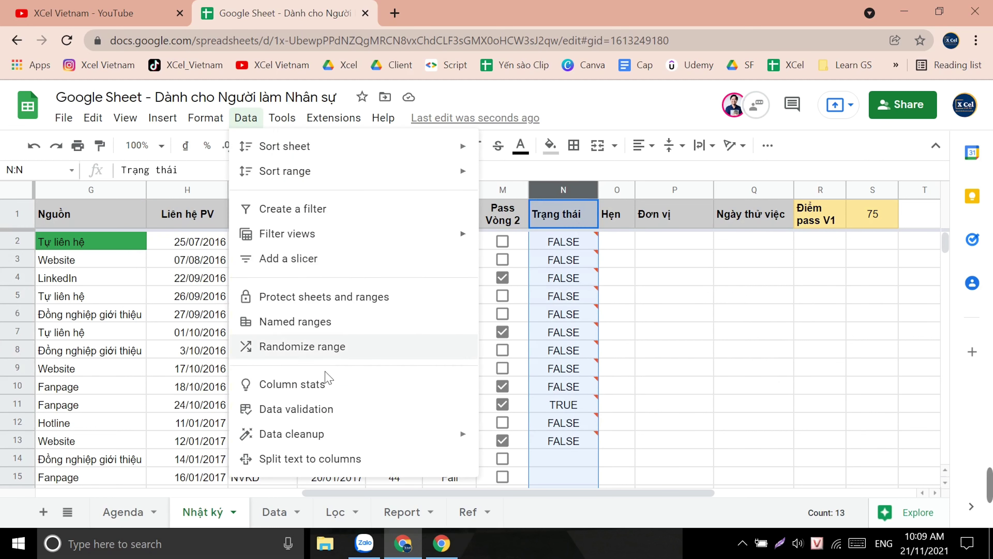
click(313, 410)
click(589, 426)
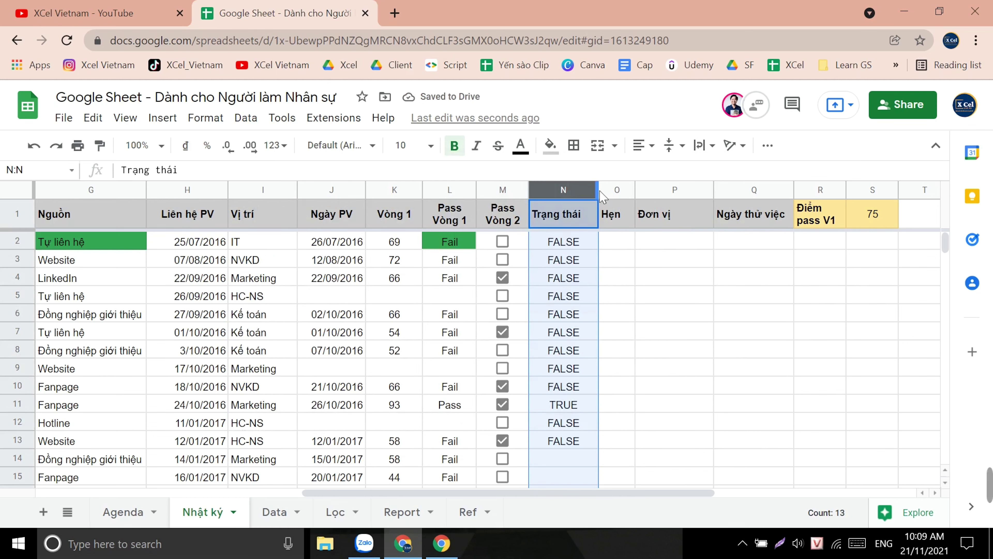
drag(599, 190, 589, 192)
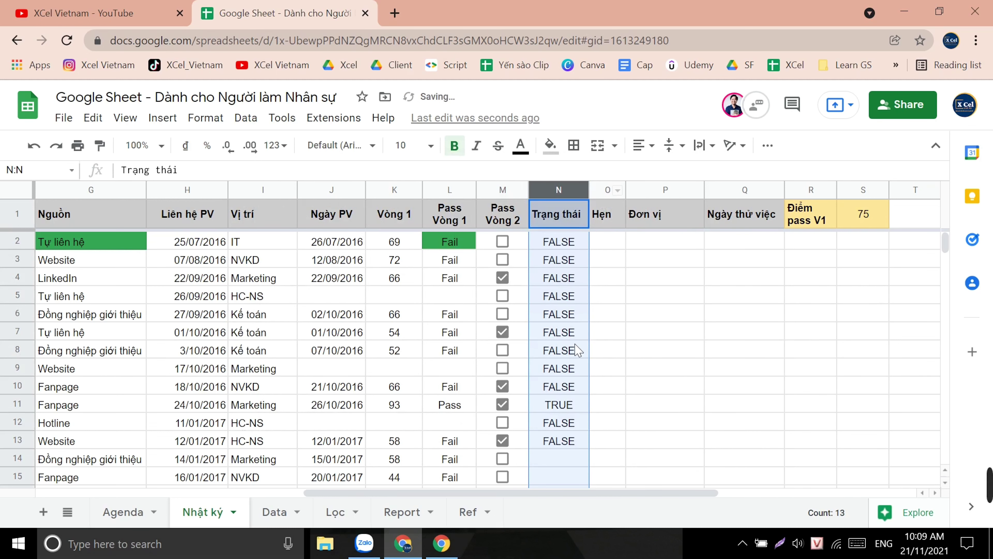
click(573, 243)
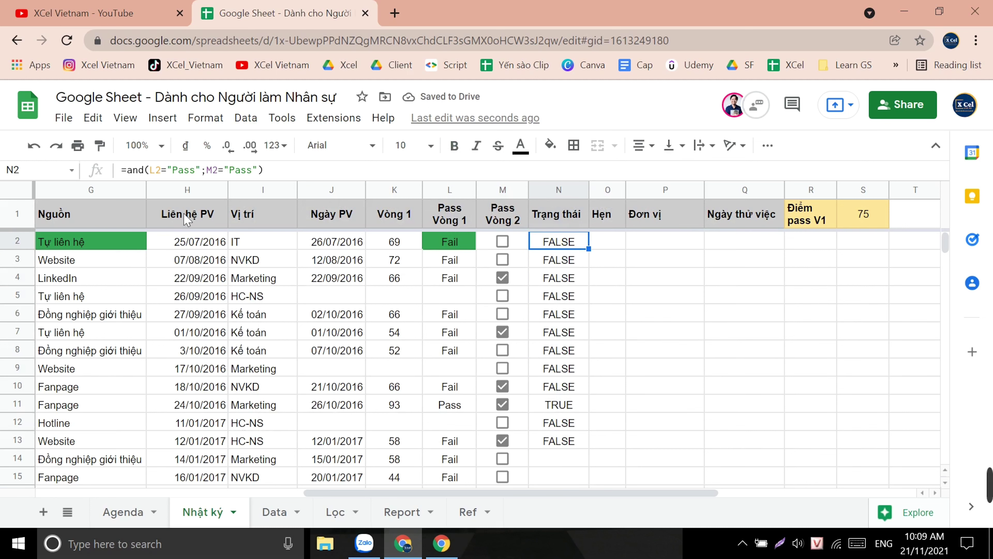
Step: Wrap N2's AND check in IF(...=TRUE;"Pass";"Fail") and refill it down to N15
key(F2)
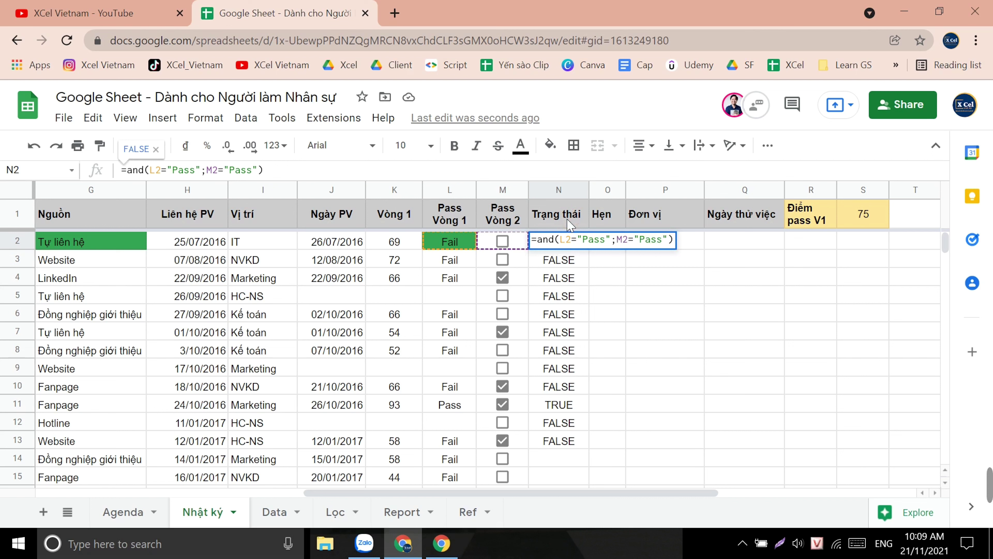
text(if()
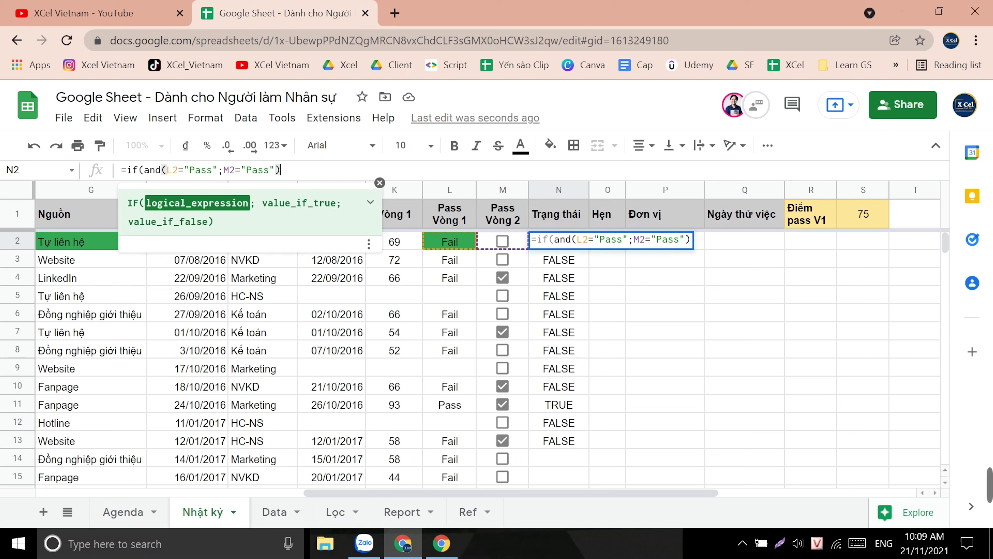
text(=TRUE)
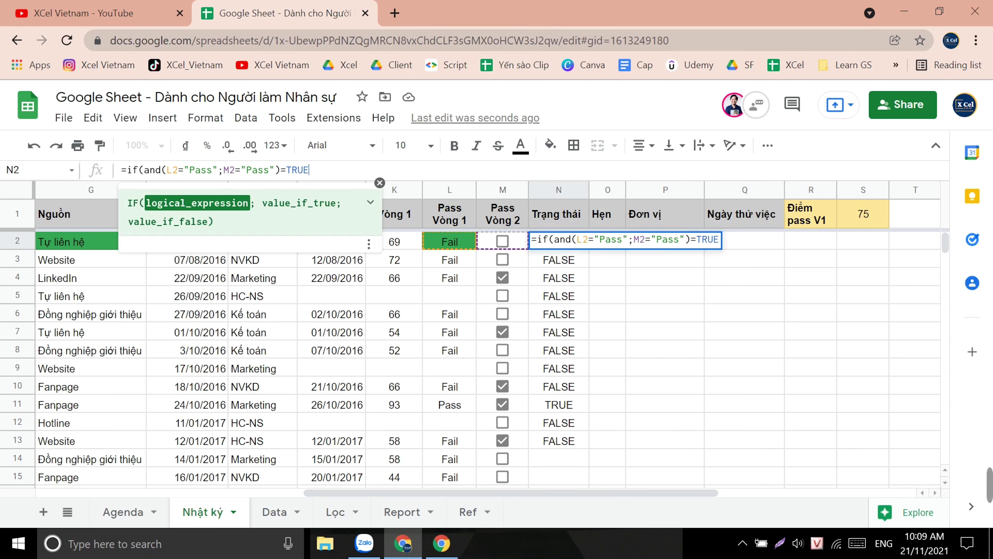
text(;"Pass";)
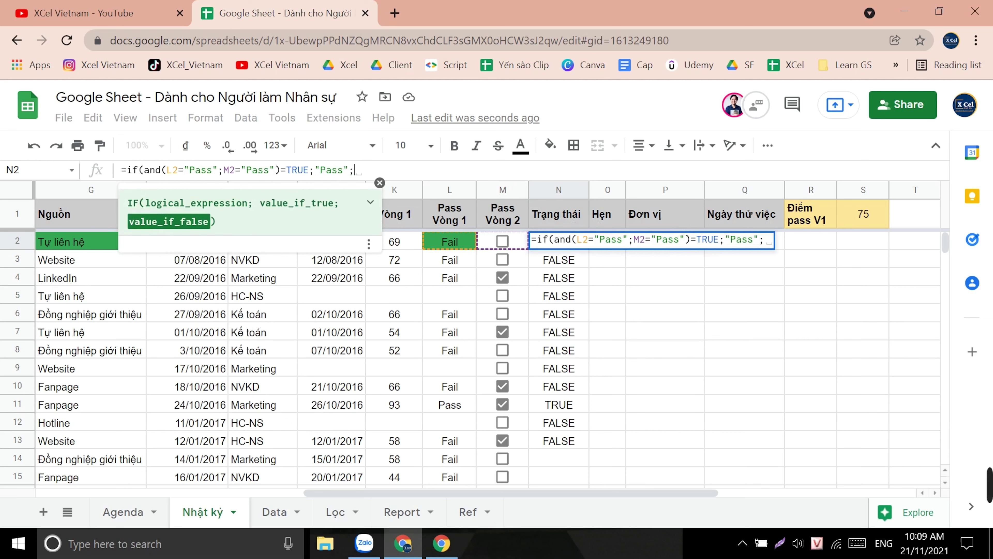
text("Fail"))
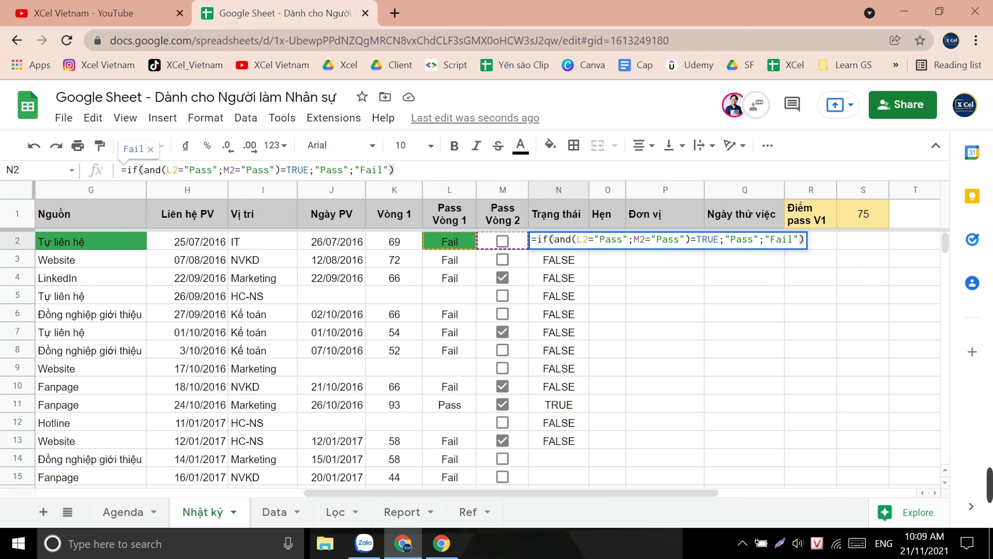
key(Return)
key(ctrl+shift+Down)
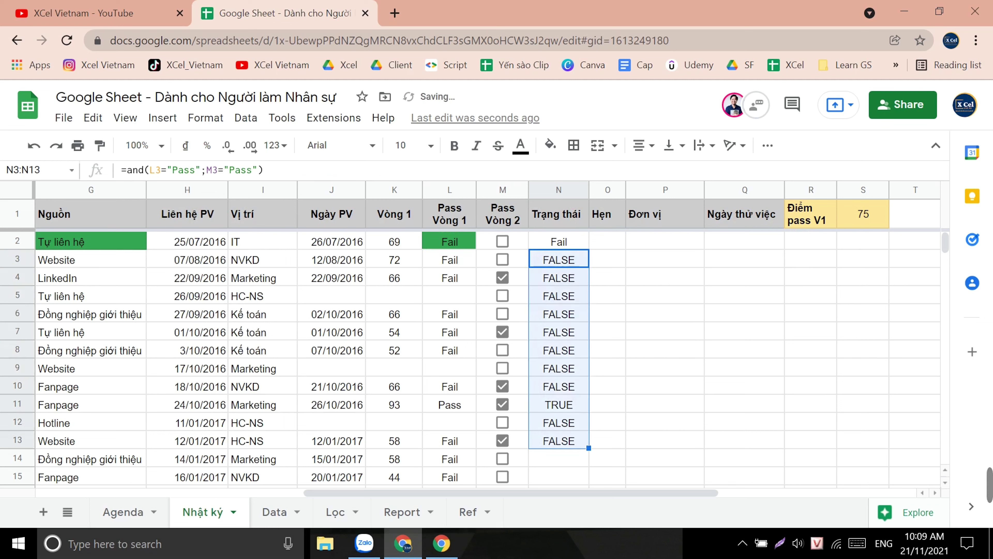
key(Delete)
key(Up)
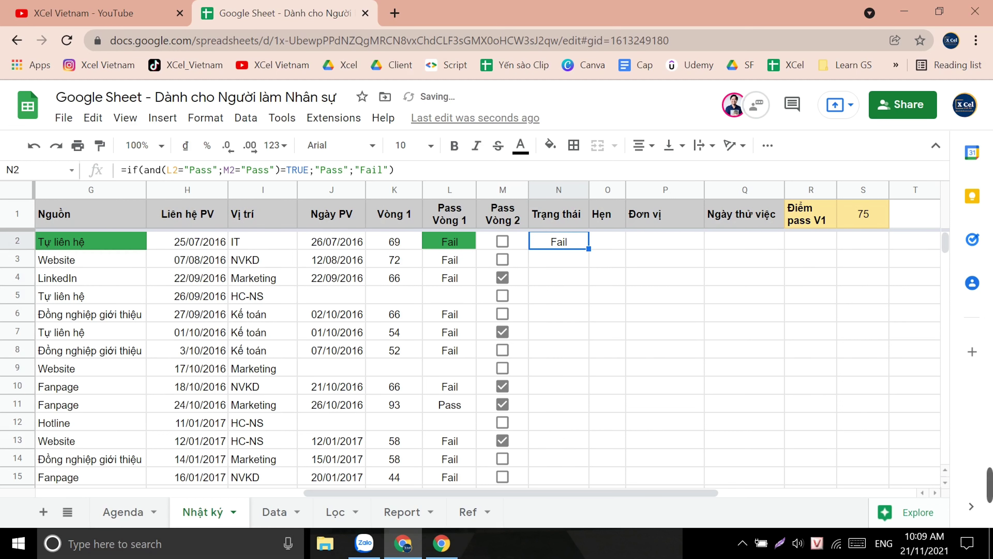
drag(589, 249, 591, 474)
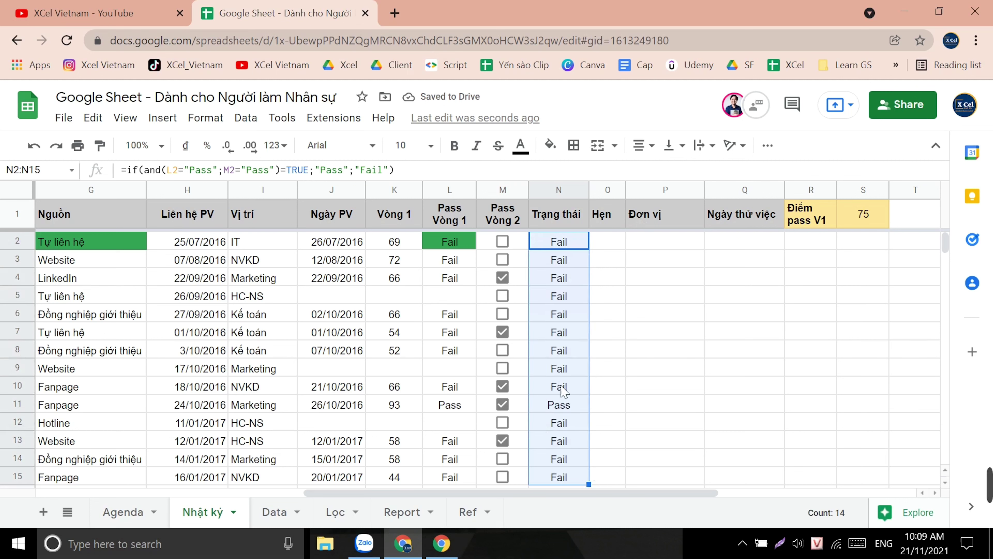
click(560, 242)
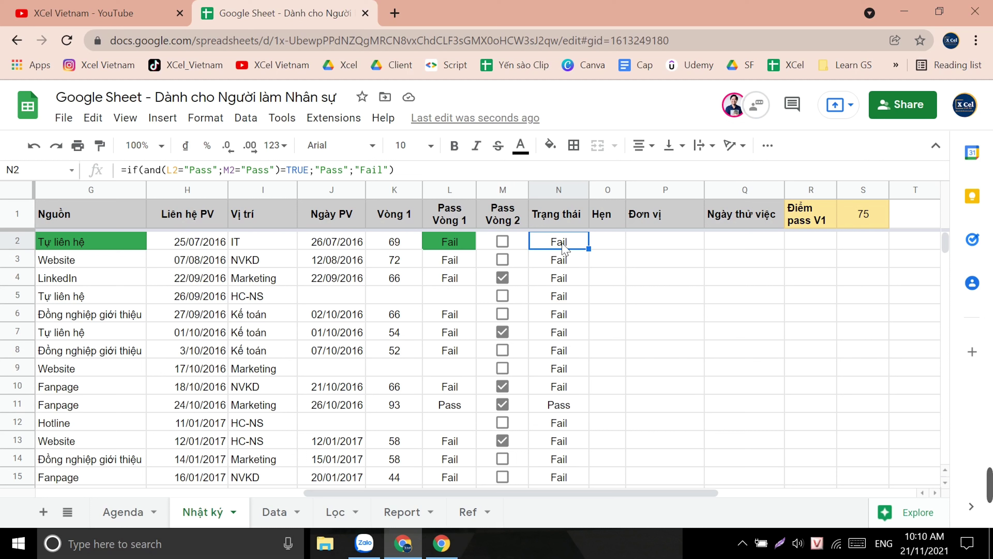
Step: Insert if(J2="";; at the start of N2's formula as an outer blank-date check
double_click(586, 239)
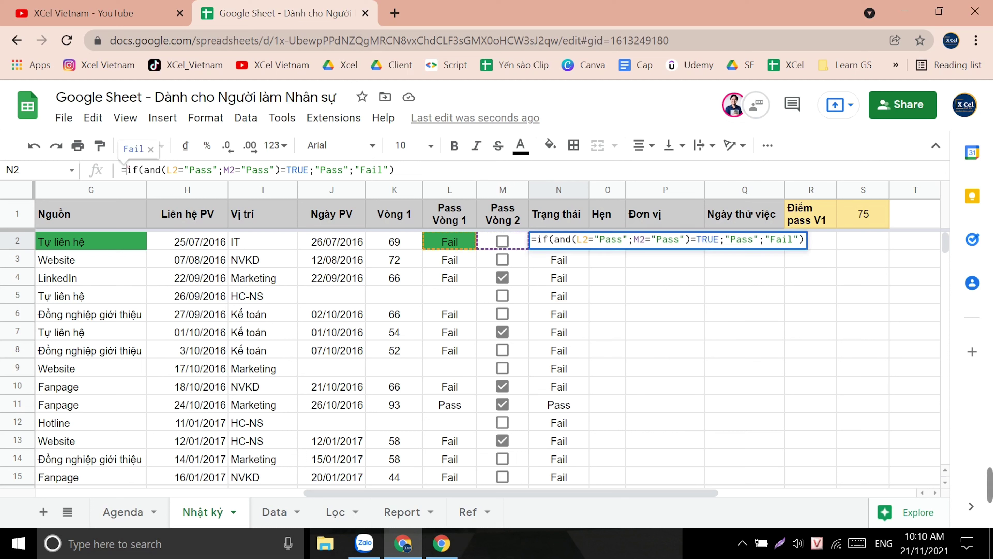
text(if(j)
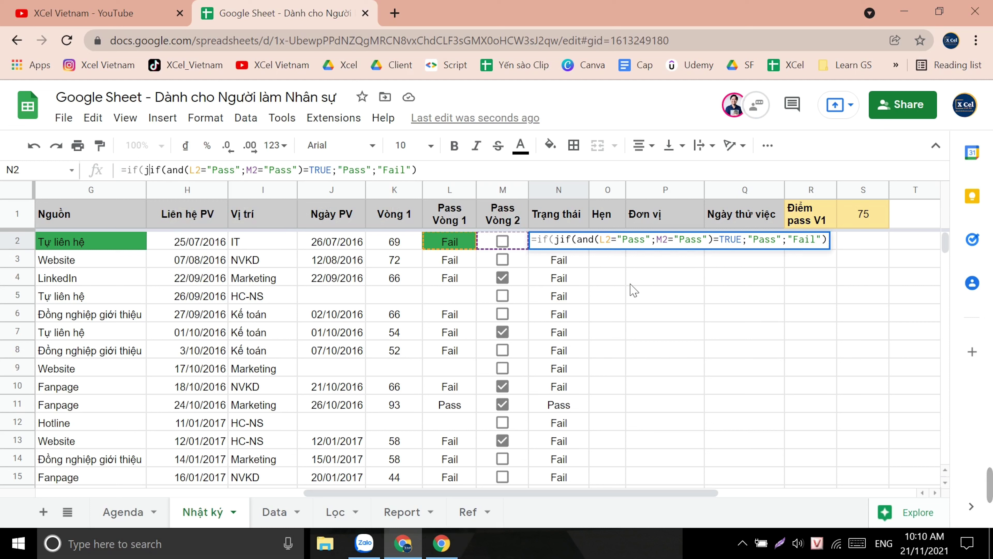
text(="")
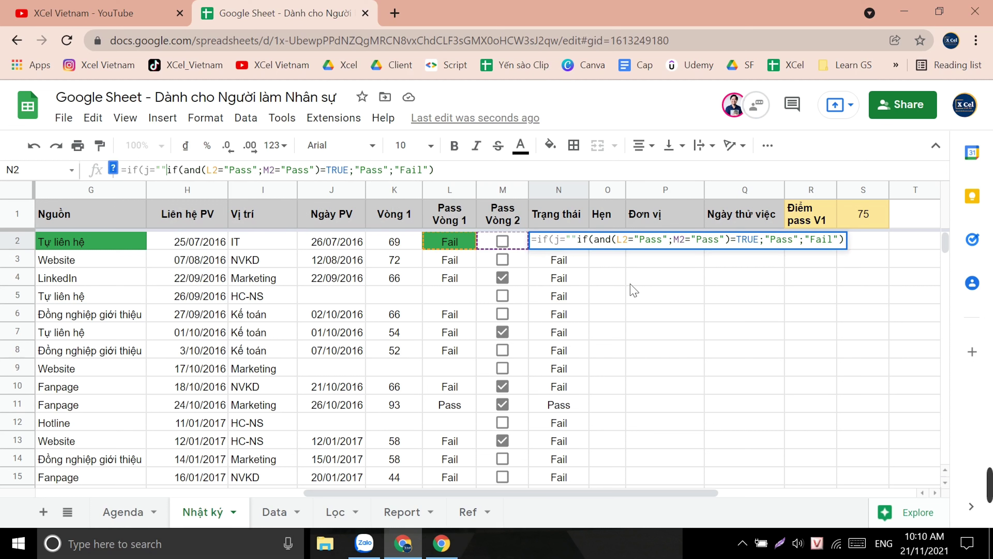
text(;;)
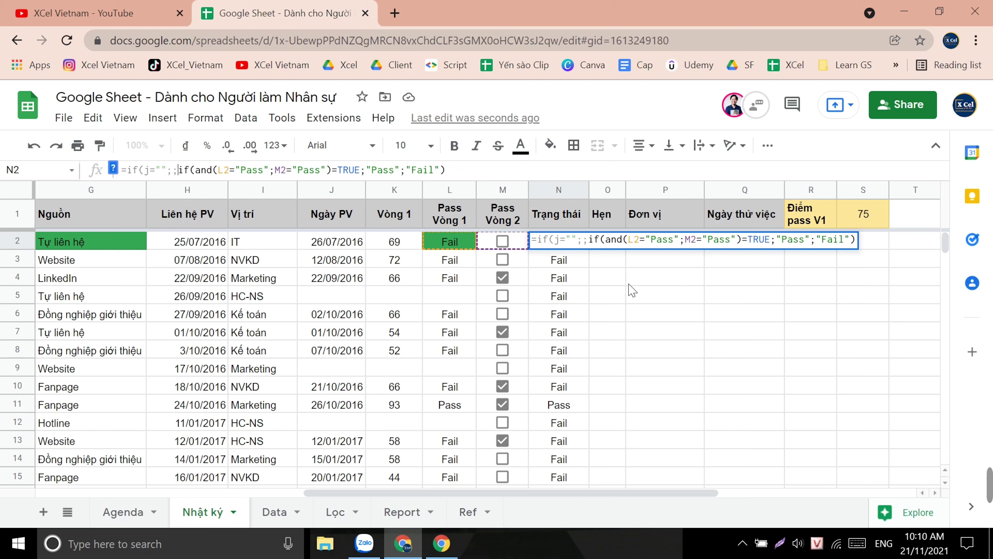
click(150, 170)
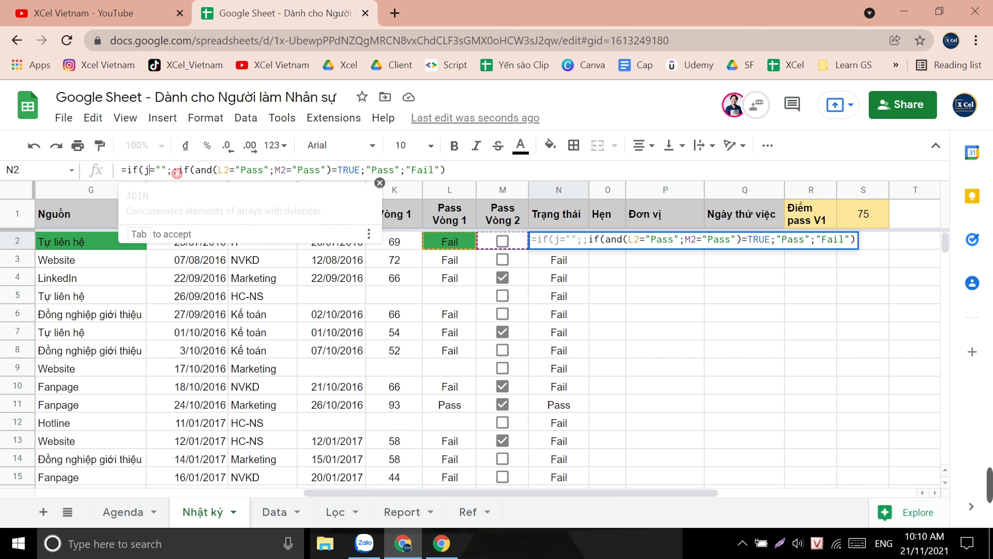
text(2)
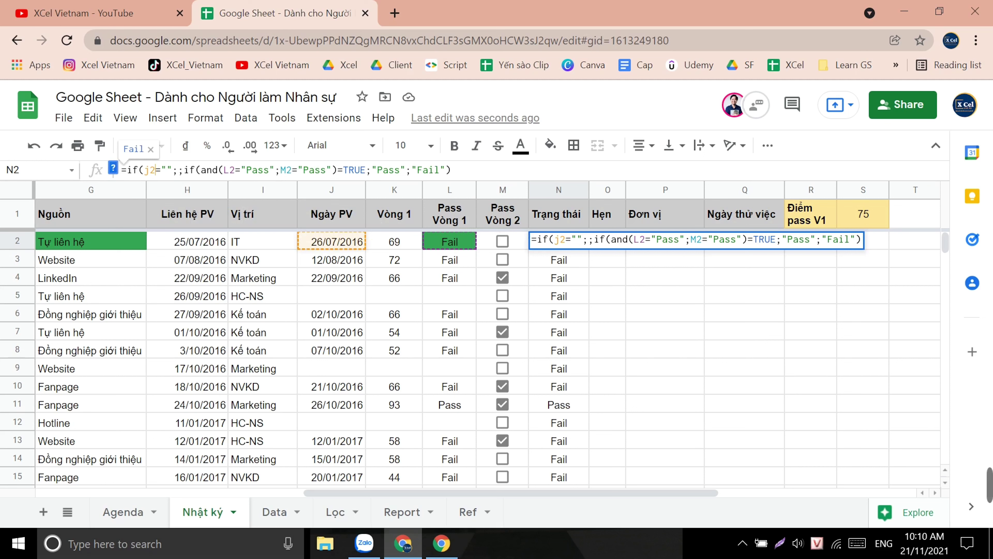
Step: Add the closing parenthesis to N2's formula, clear N3:N15, and refill it down to N13
click(485, 166)
text())
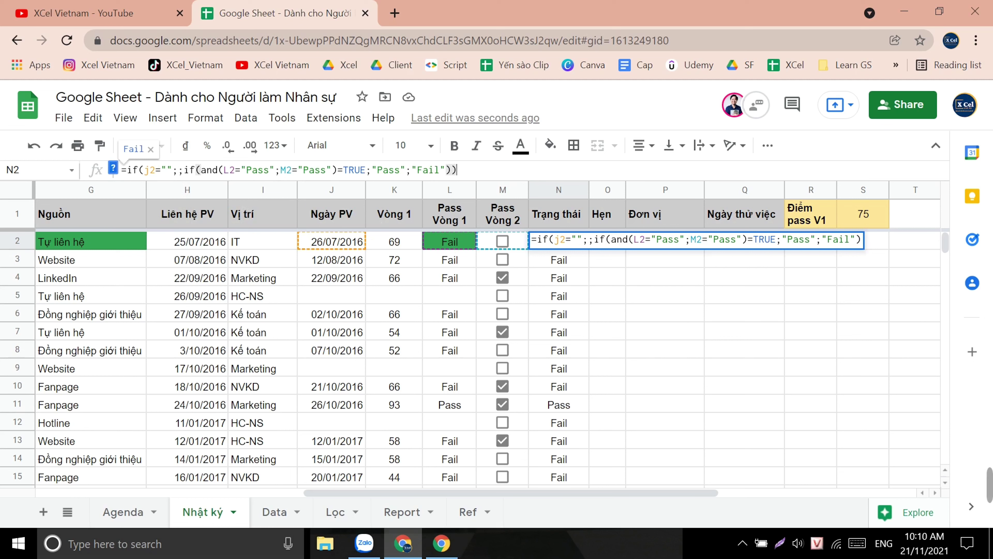
key(Return)
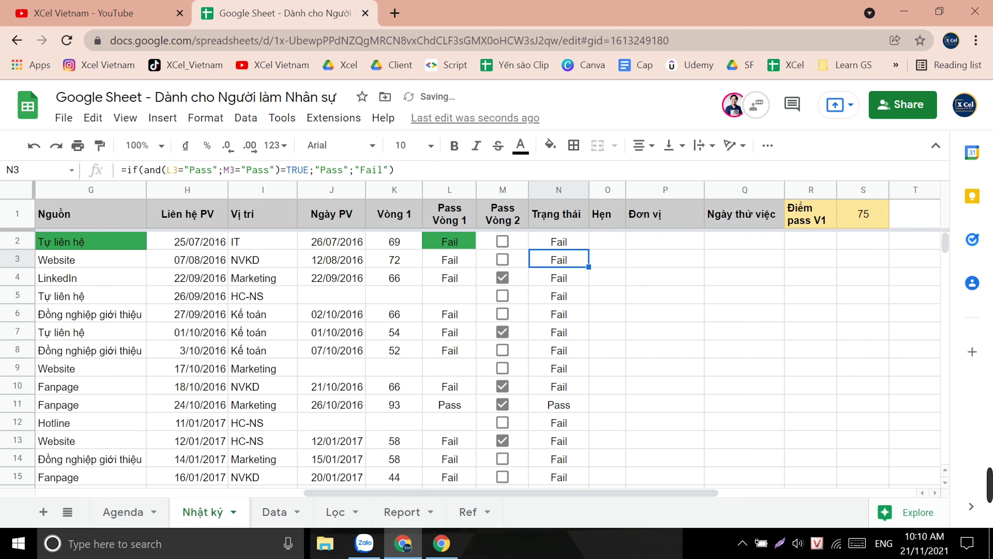
key(ctrl+shift+Down)
key(Delete)
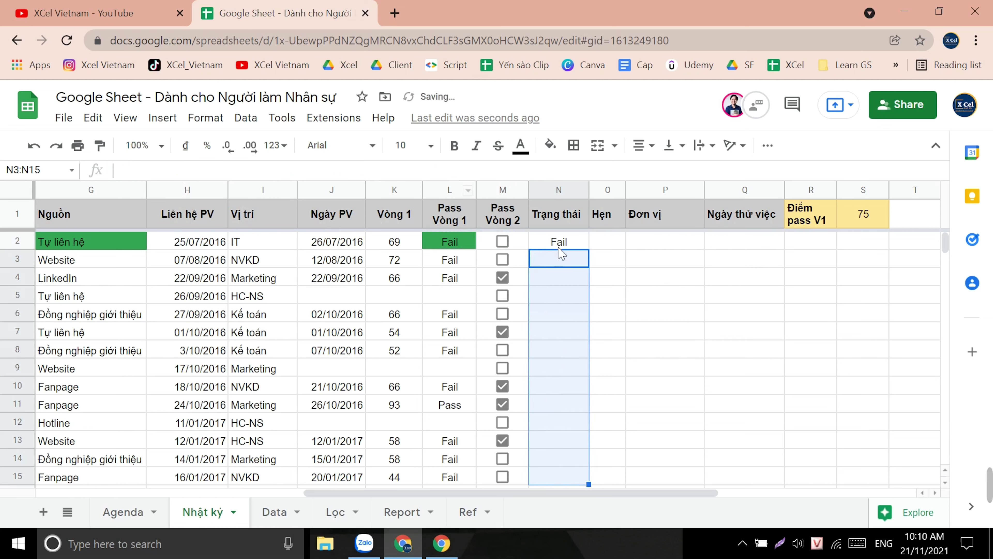
click(559, 242)
drag(589, 249, 603, 446)
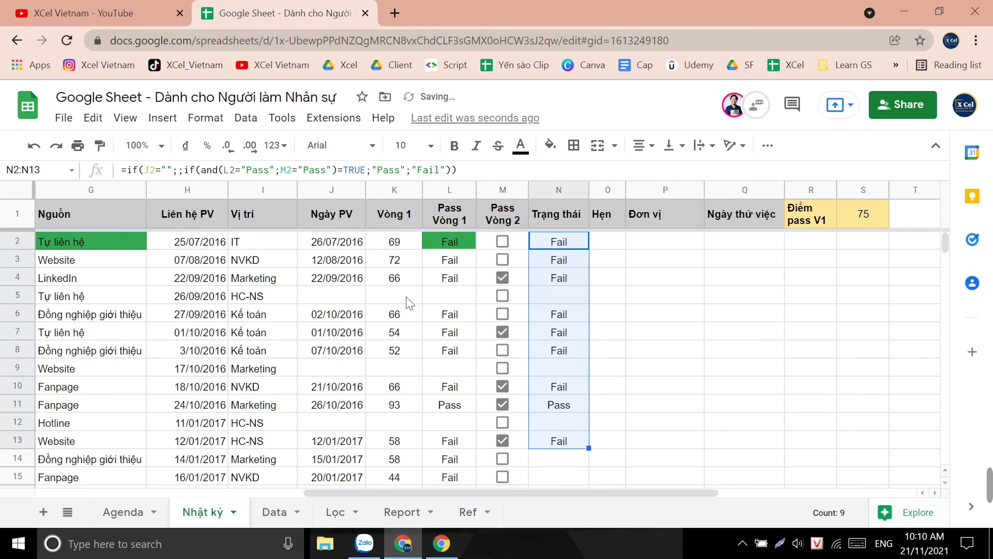
Step: Verify that row 5, which has no Ngày PV date, shows a blank status, and check row 11
click(356, 300)
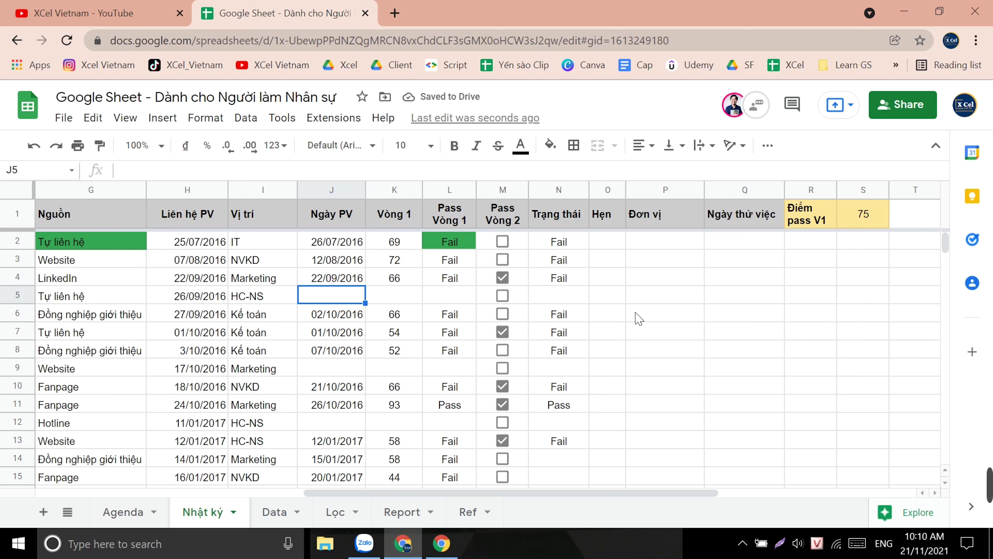
key(Right)
key(Right)
key(Right)
key(Right)
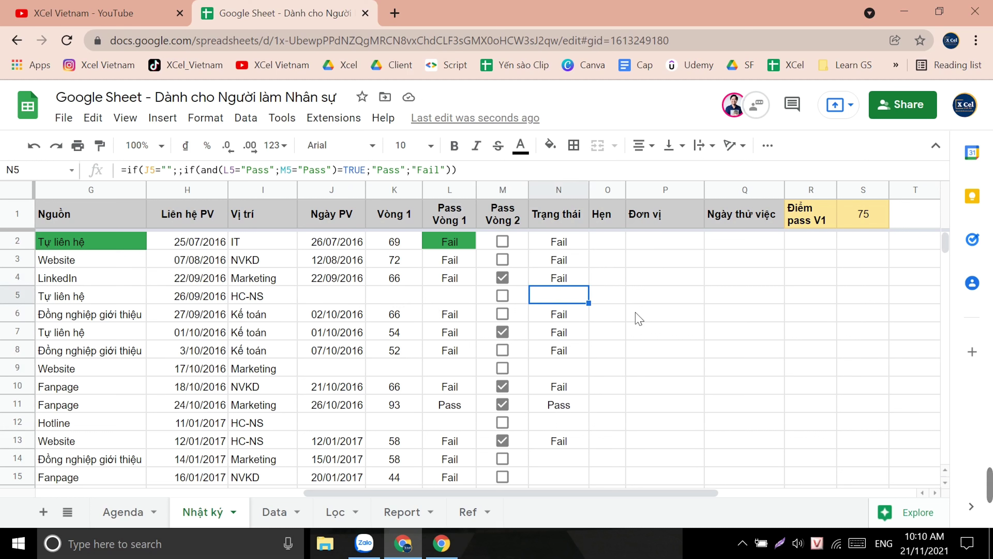
key(Down)
key(Down)
key(Down)
key(Down)
key(Down)
key(Down)
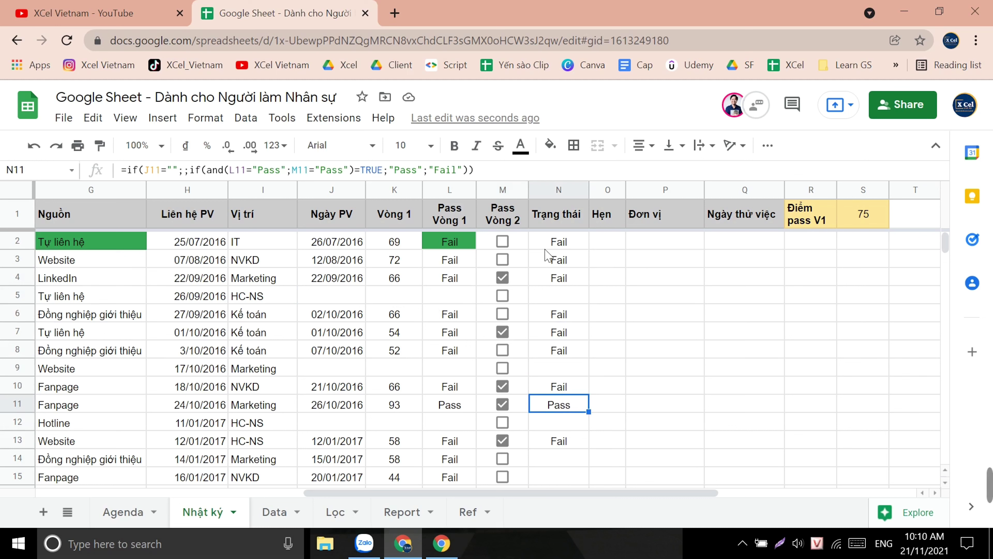
click(563, 242)
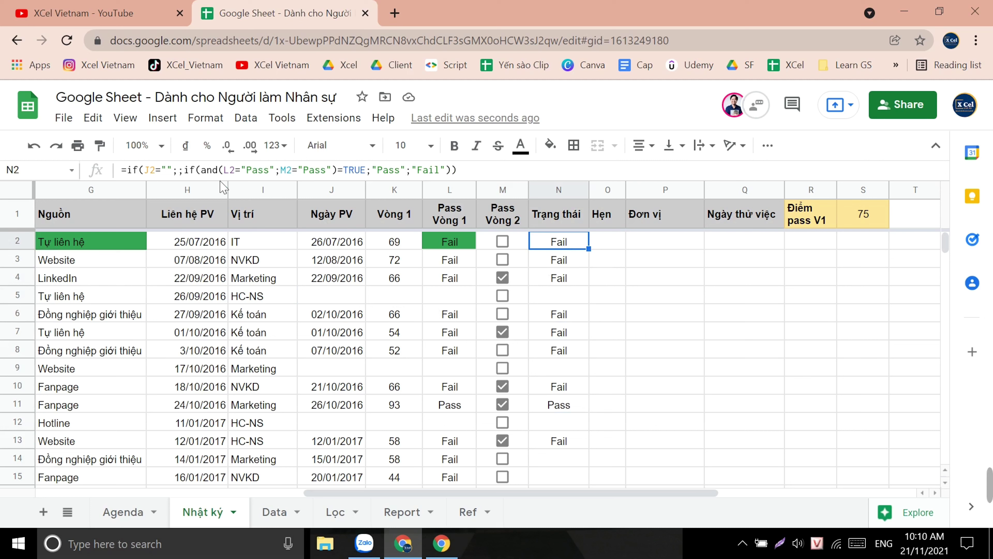
Step: Turn N2's formula into an ARRAYFORMULA over the ranges J2:J, L2:L and M2:M
text(arrayformula()
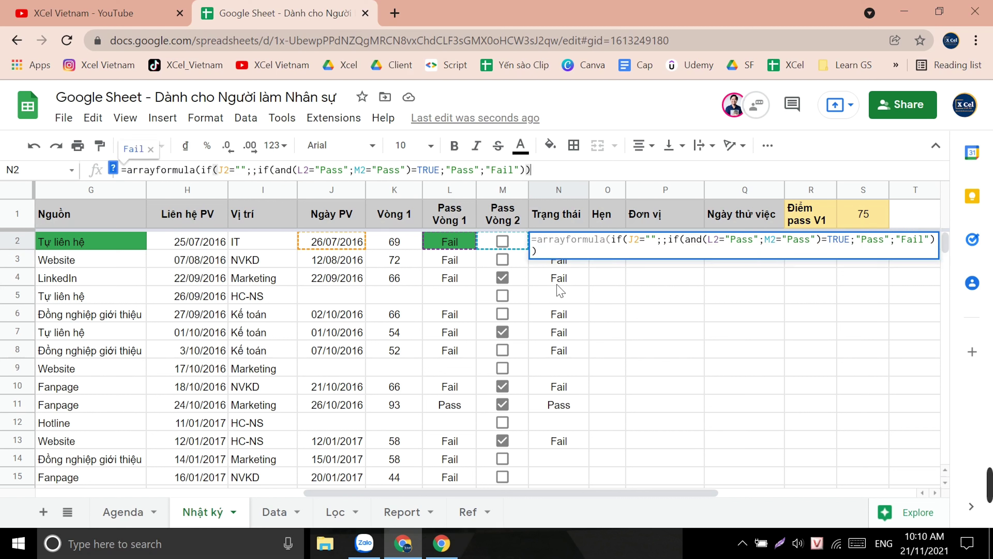
key(End)
text())
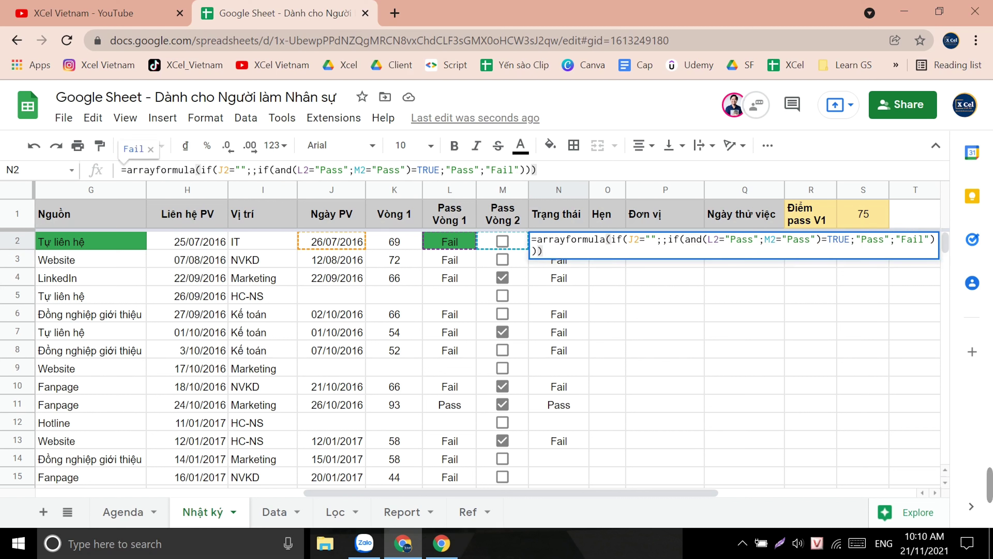
click(228, 170)
text(:J)
key(Right)
key(Right)
key(Right)
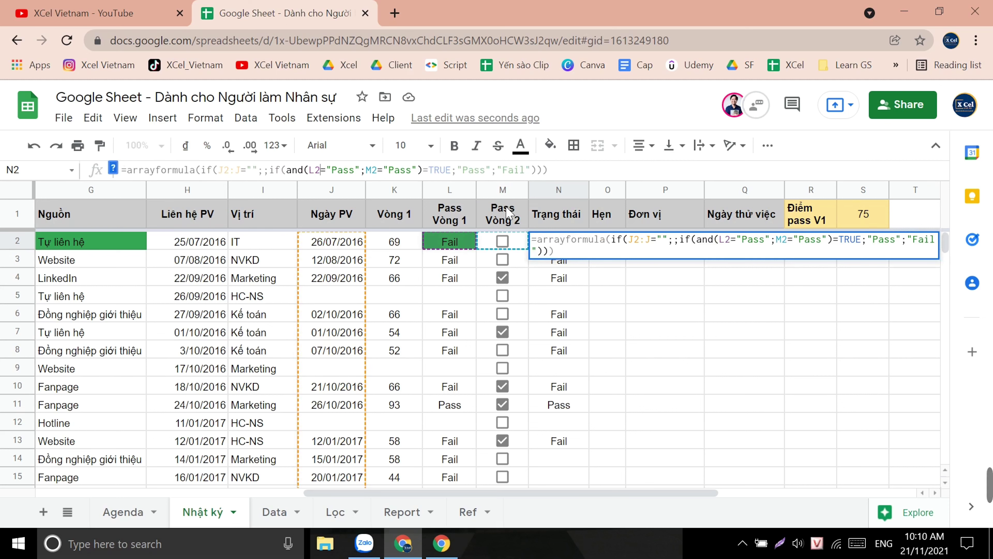
text(:L)
key(Right)
key(Right)
key(Right)
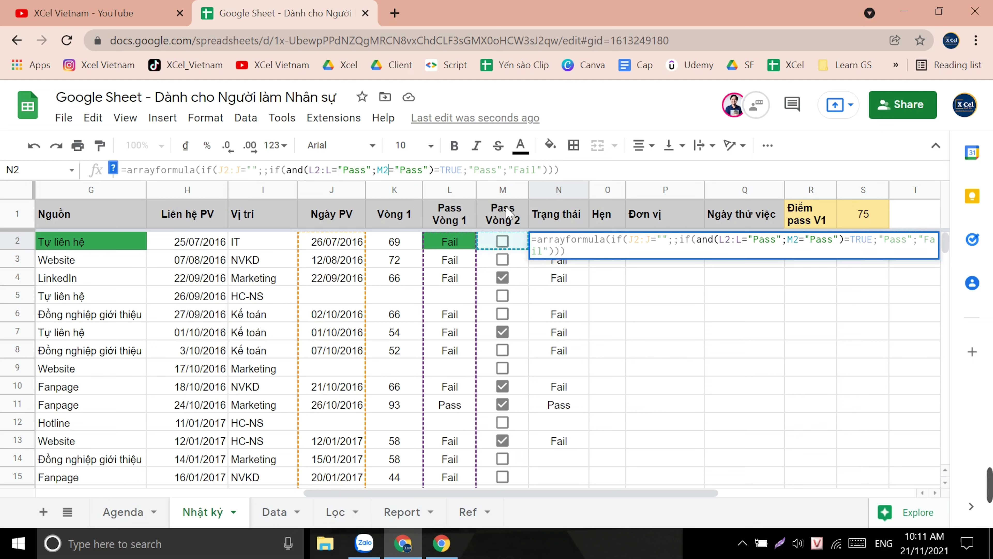
text(:M)
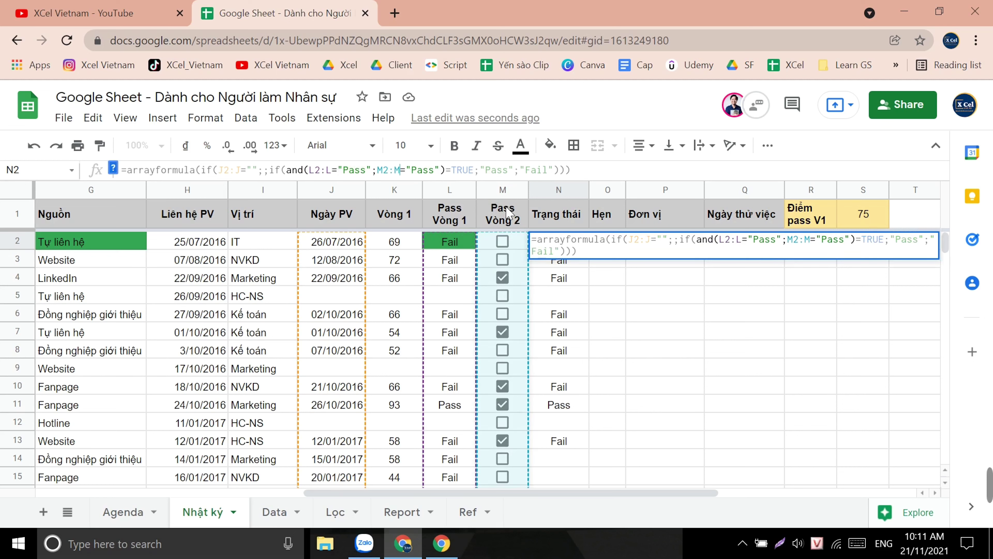
key(End)
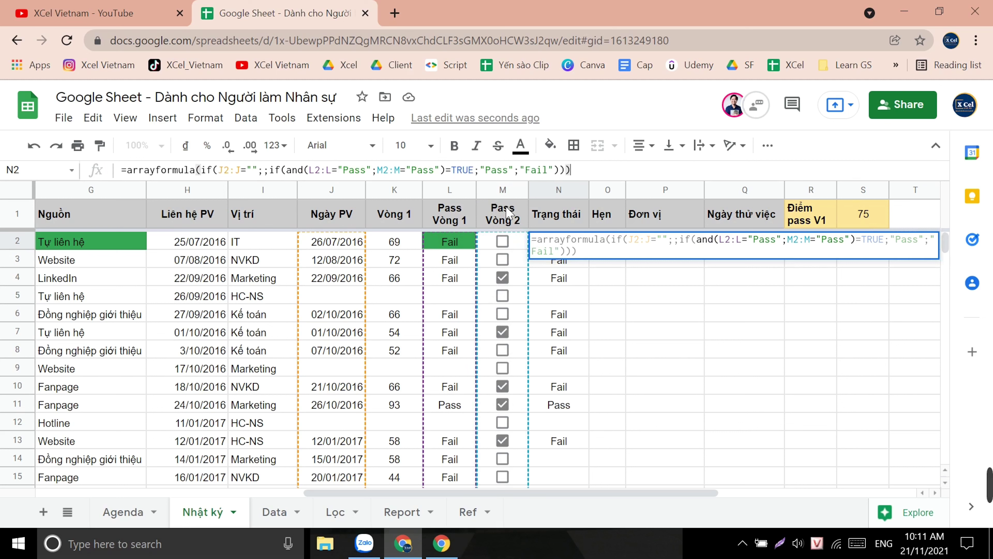
key(Return)
Step: Clear N3:N13 so the array formula spills down the Trạng thái column
key(ctrl+shift+Down)
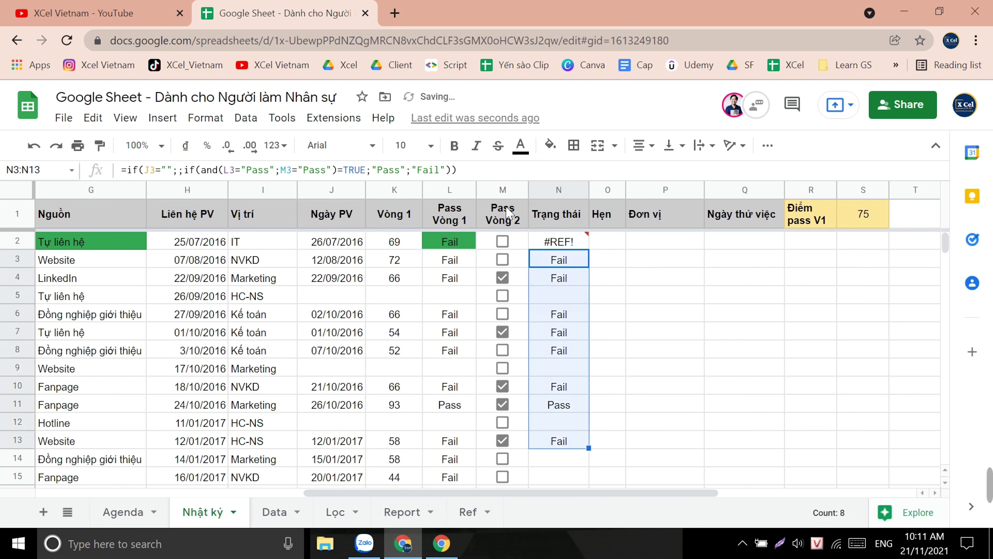
key(Delete)
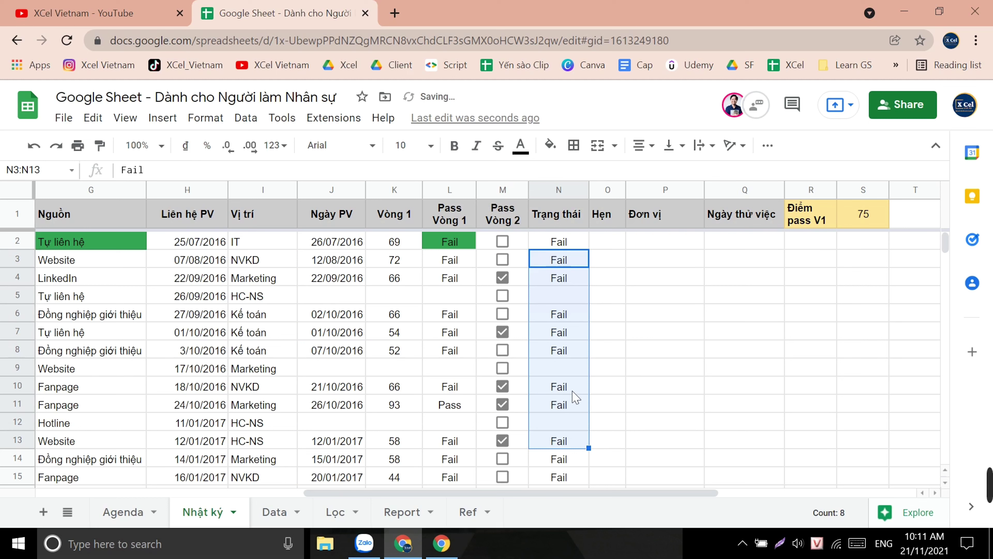
scroll(562, 421, down, 3)
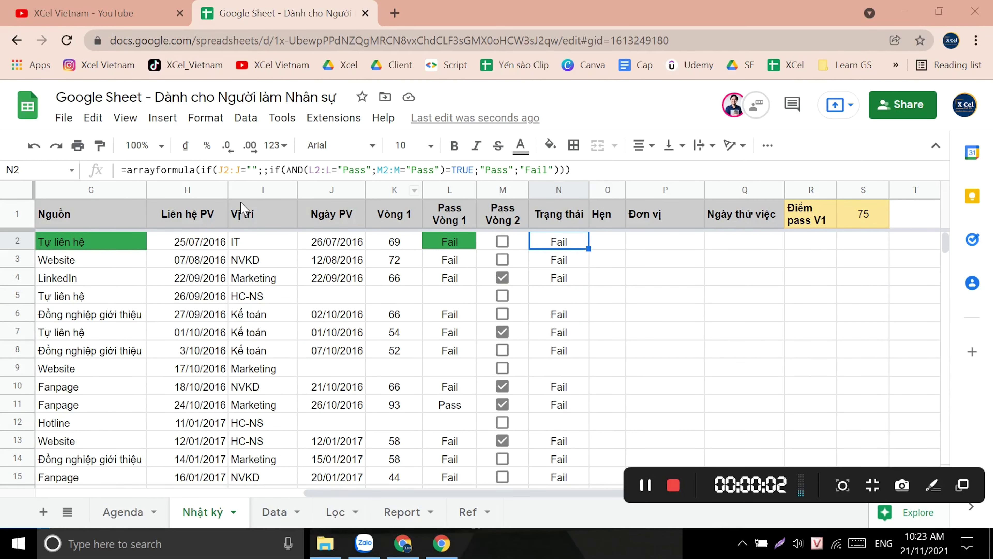
Step: Review the Fail results, then select the 'ND' of AND in N2's formula for editing
scroll(474, 377, down, 1)
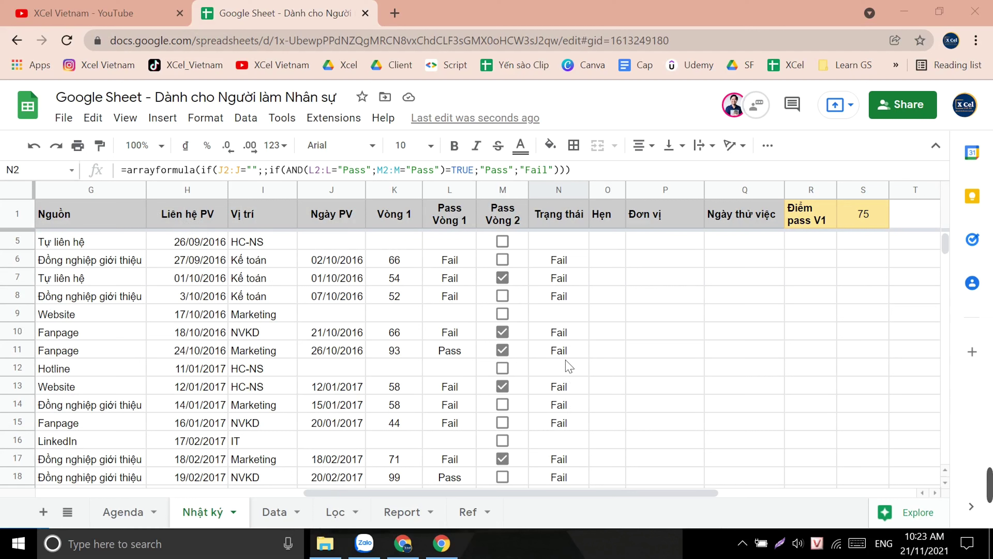
scroll(557, 381, up, 1)
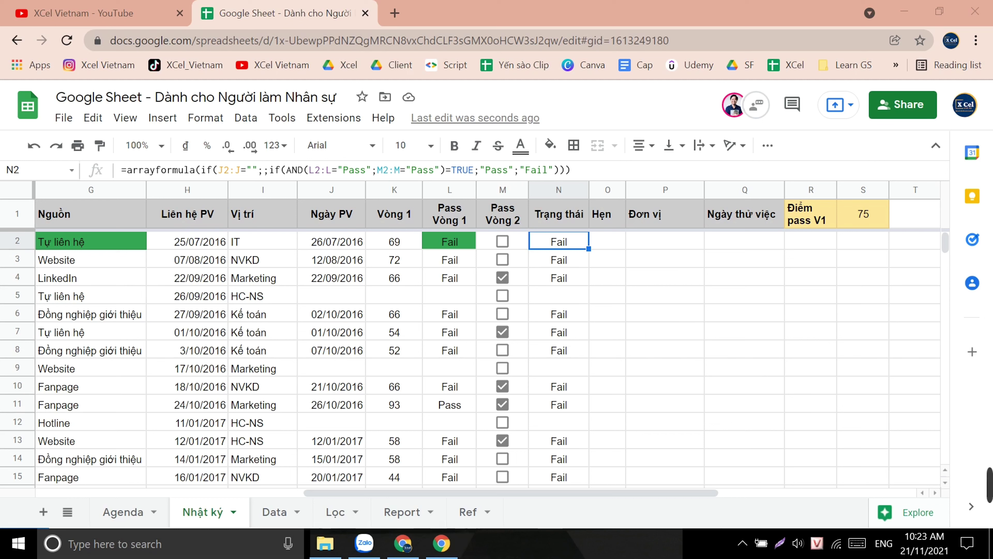
drag(304, 170, 292, 169)
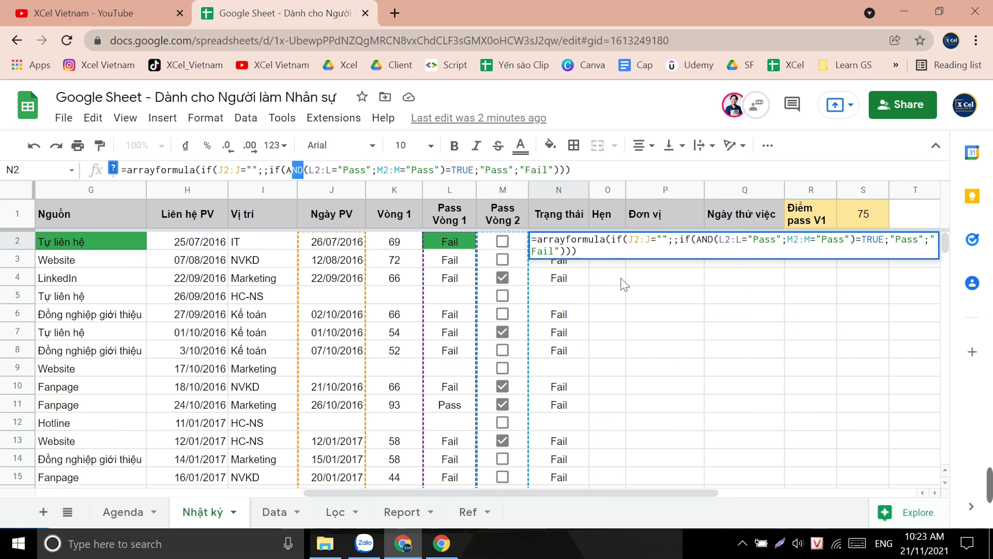
Step: Replace AND with (L2:L="Pass")*(M2:M="Pass") and drop =TRUE, so row 11 shows Pass
key(BackSpace)
key(BackSpace)
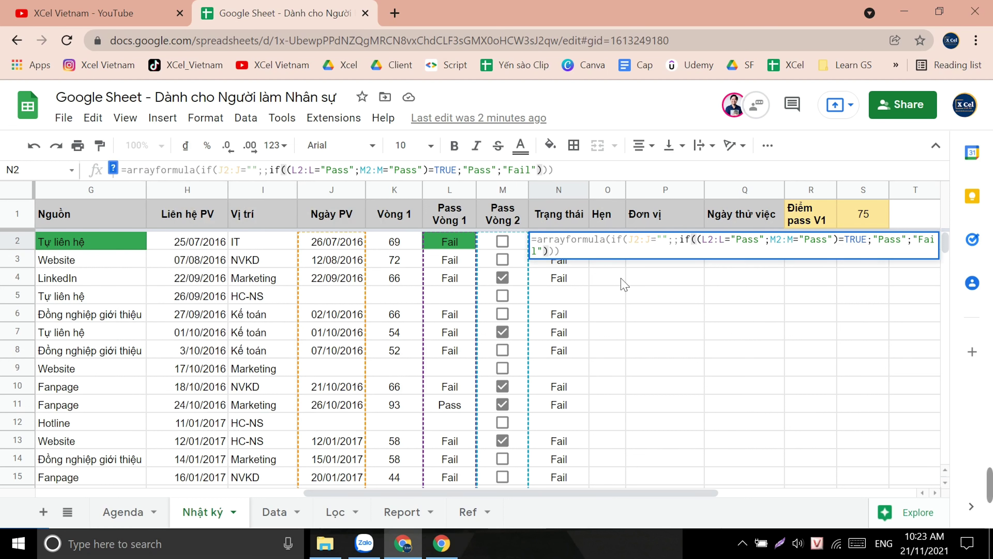
key(Right)
key(Right)
key(Right)
key(Right)
key(Right)
key(Right)
key(Right)
key(Right)
key(Right)
key(Right)
key(Right)
key(Right)
text())
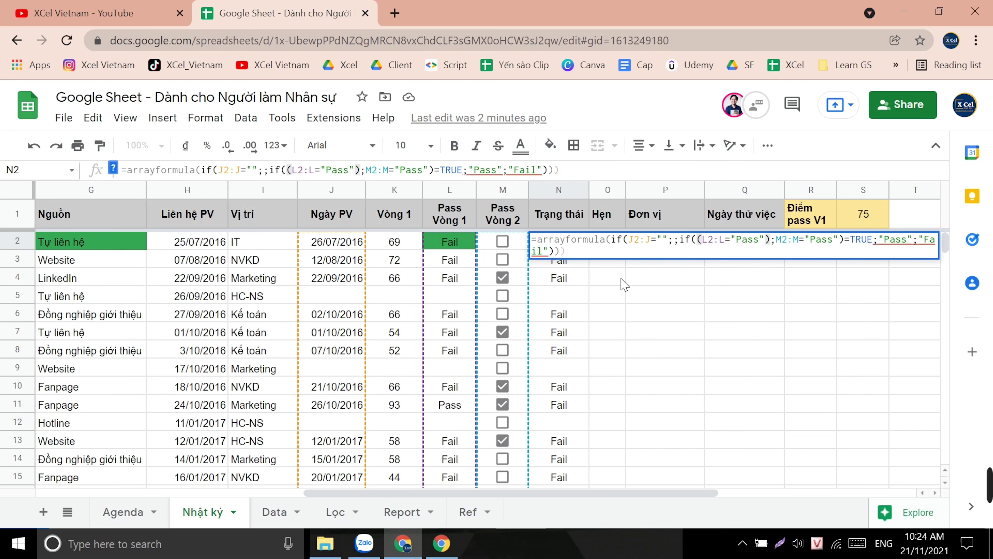
text(*)
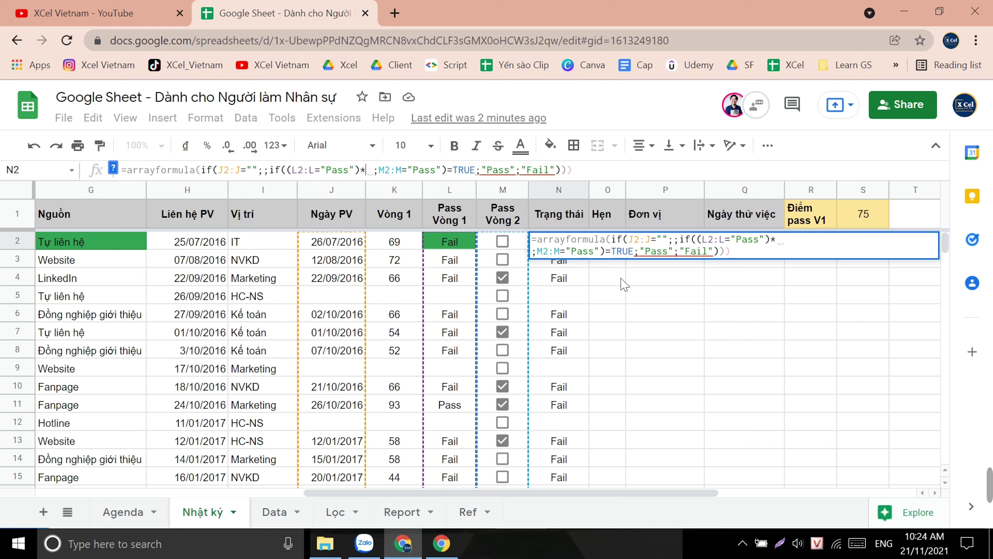
text(()
key(Right)
key(Right)
key(Right)
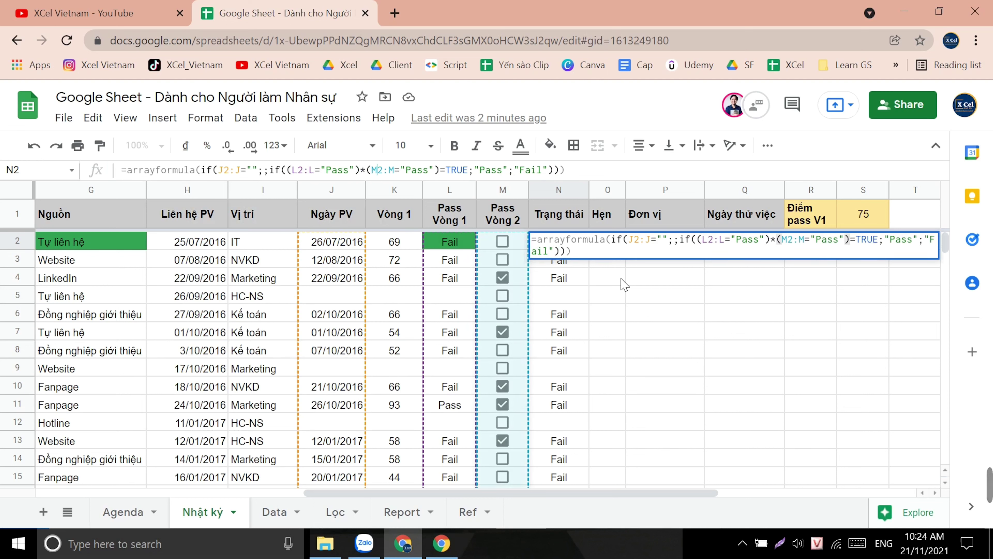
key(Left)
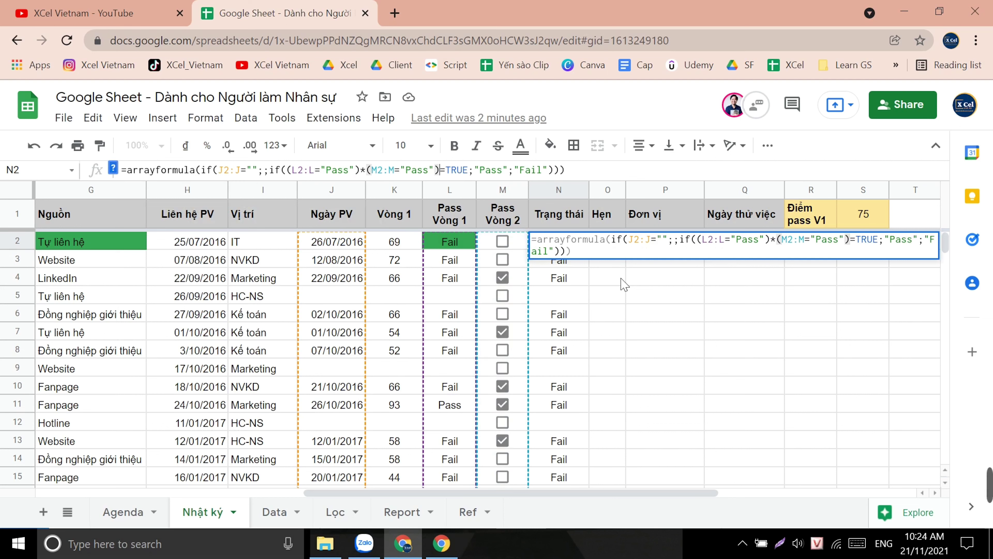
key(shift+Right)
key(shift+Right)
key(shift+Right)
key(shift+Right)
key(shift+Right)
key(BackSpace)
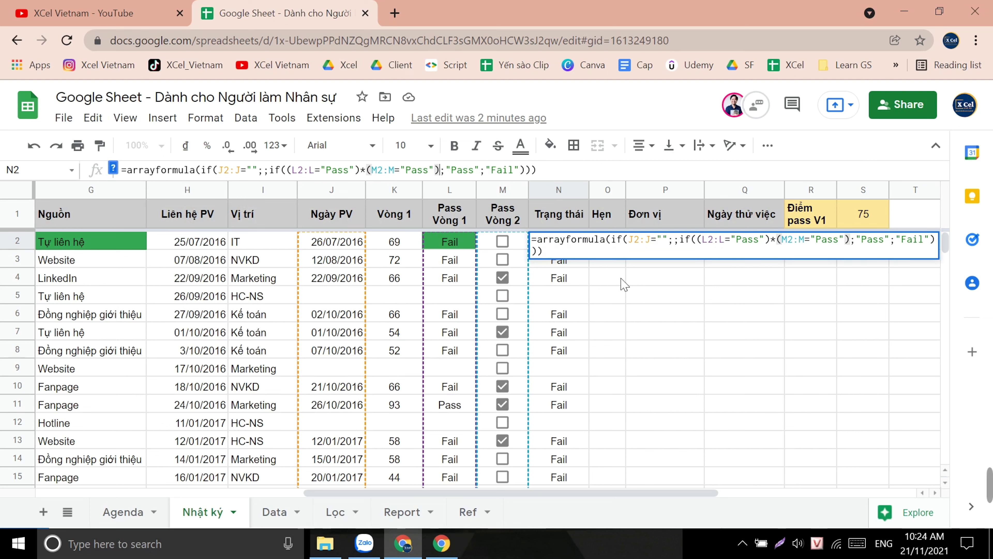
key(Return)
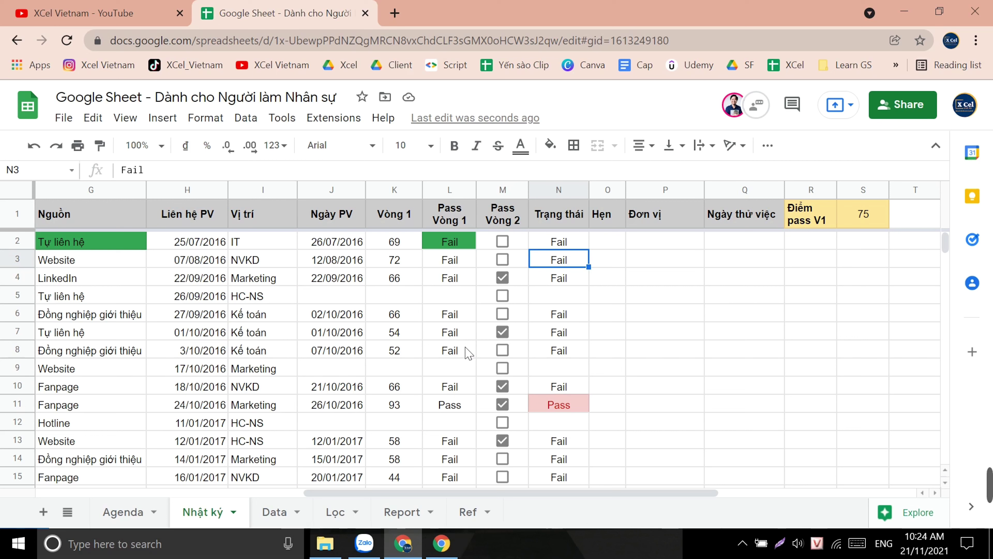
Step: Tick the Pass Vòng 2 checkboxes for rows 91, 93, 96, 103, 104, 107, 109 and 110
scroll(546, 406, down, 3)
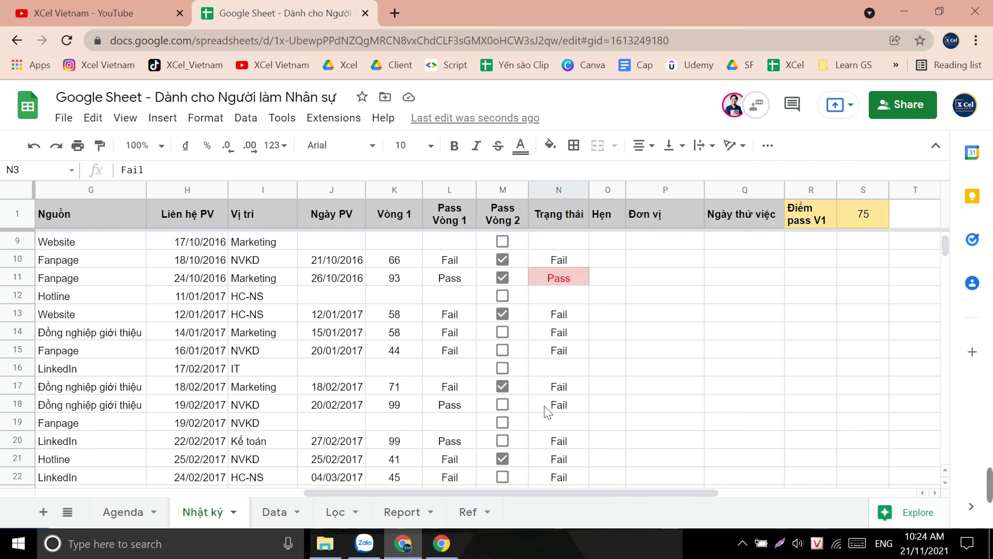
scroll(546, 407, down, 4)
scroll(547, 409, down, 5)
scroll(548, 411, down, 1)
scroll(547, 412, down, 2)
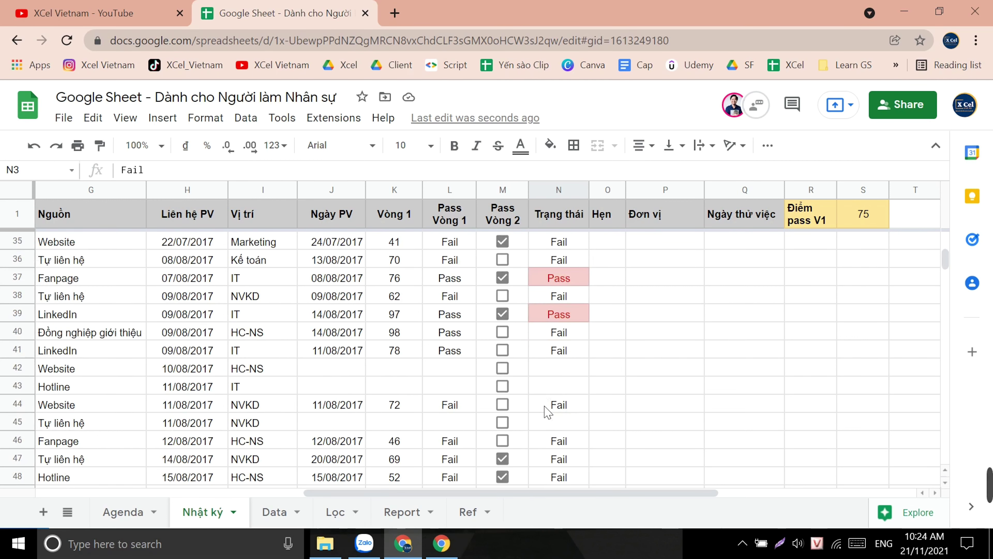
scroll(547, 411, down, 4)
scroll(547, 412, down, 2)
scroll(547, 411, down, 3)
scroll(547, 411, down, 1)
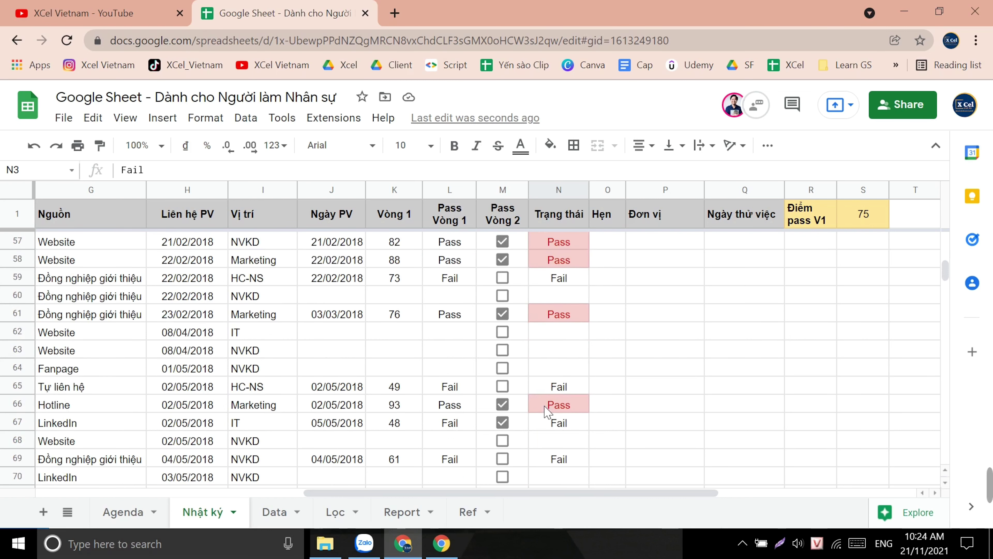
scroll(547, 412, down, 3)
scroll(545, 403, down, 2)
scroll(504, 376, down, 3)
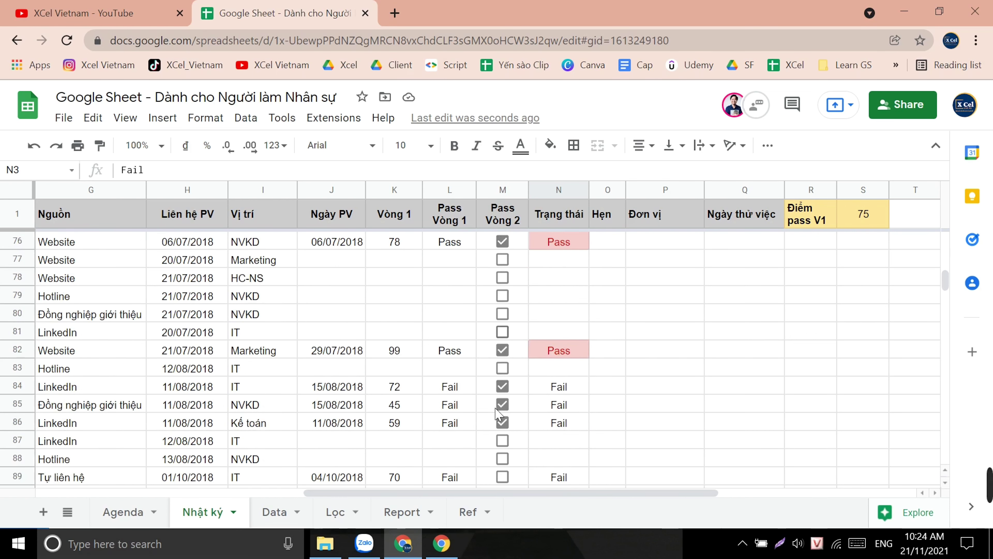
scroll(504, 376, down, 2)
scroll(503, 375, down, 1)
click(503, 386)
click(504, 423)
scroll(503, 423, down, 1)
scroll(501, 417, down, 1)
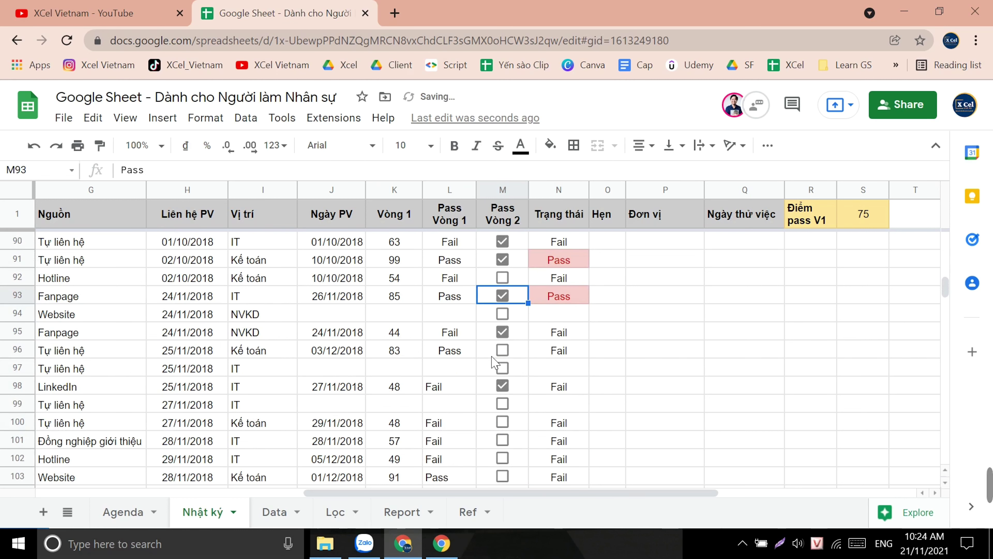
click(503, 350)
scroll(501, 430, down, 3)
click(502, 351)
click(503, 368)
click(503, 423)
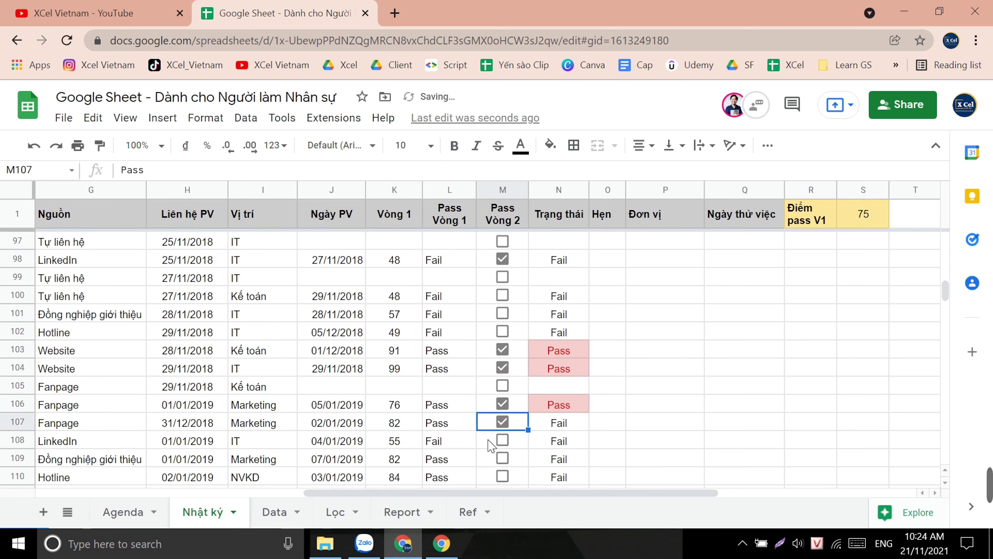
click(503, 459)
click(501, 476)
scroll(494, 466, down, 3)
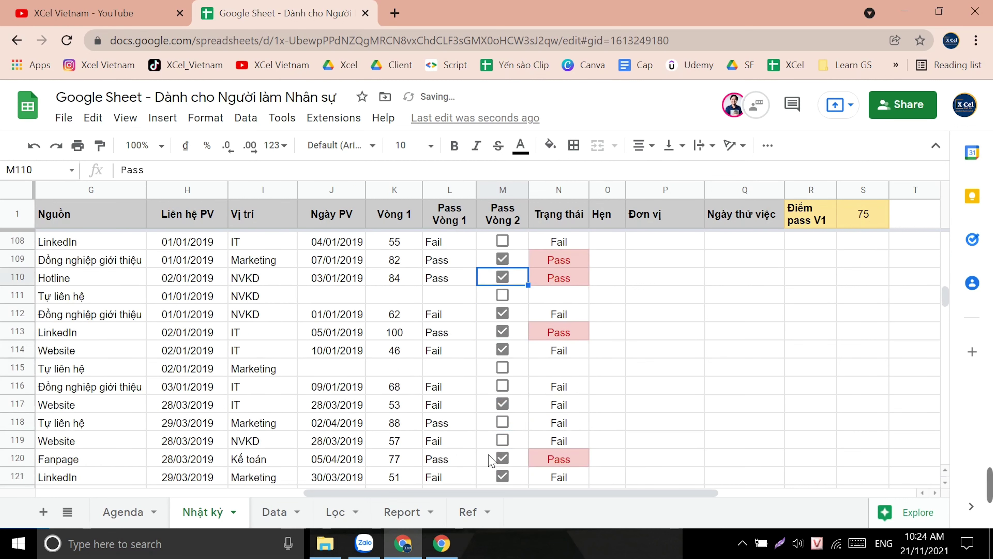
Step: Return to the top and select N2 to review the Trạng thái ARRAYFORMULA
scroll(528, 411, up, 6)
scroll(548, 360, up, 10)
scroll(548, 361, up, 10)
scroll(555, 341, up, 8)
click(553, 244)
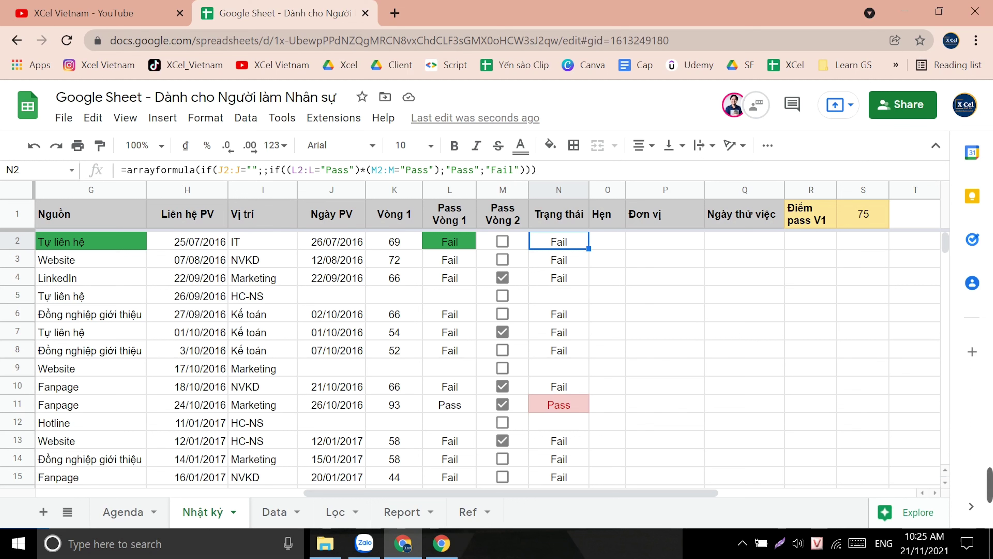
drag(286, 170, 360, 169)
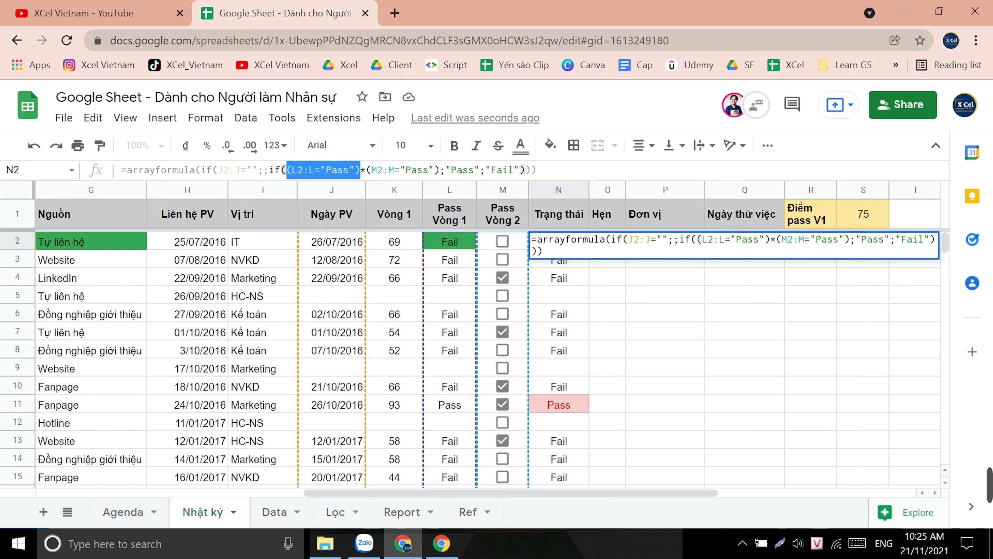
drag(361, 170, 365, 170)
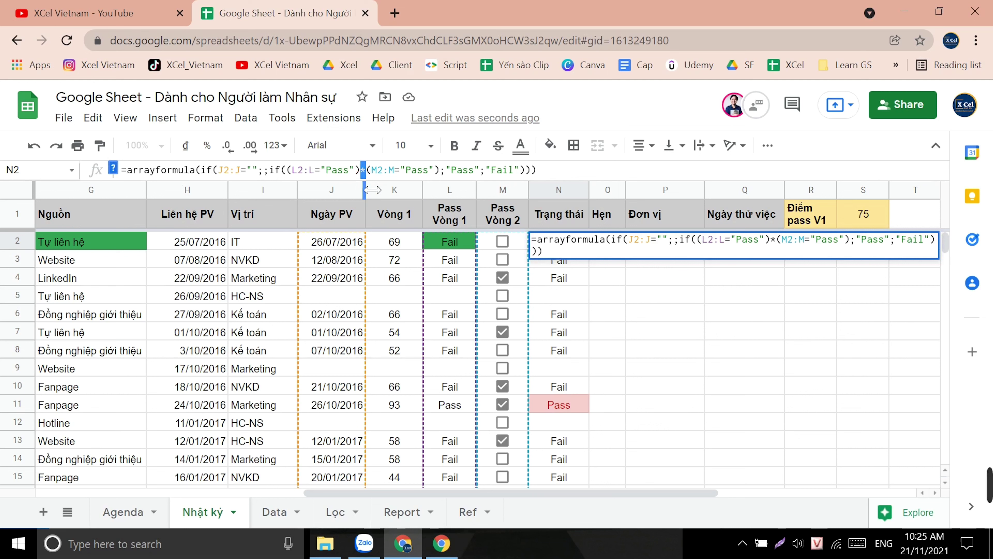
drag(367, 170, 439, 170)
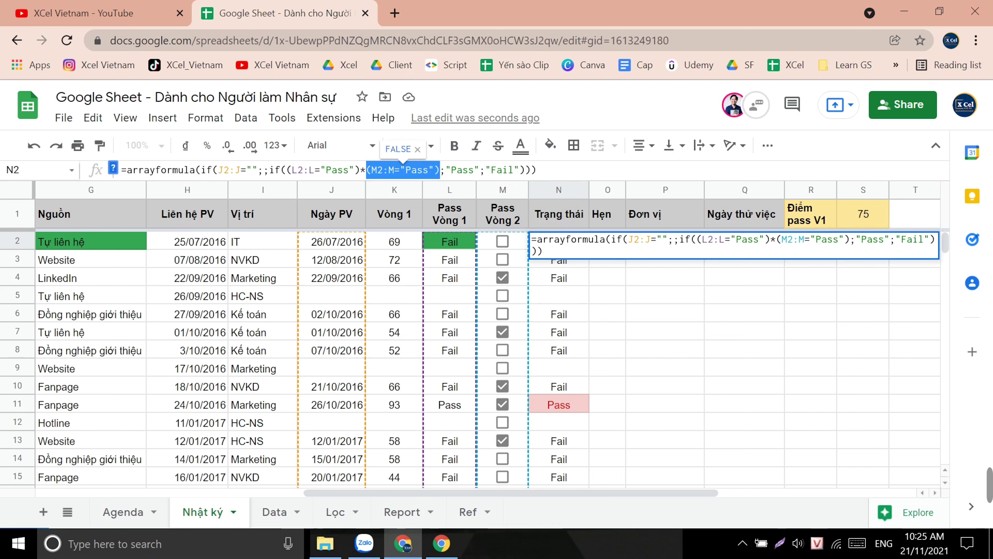
drag(480, 170, 446, 169)
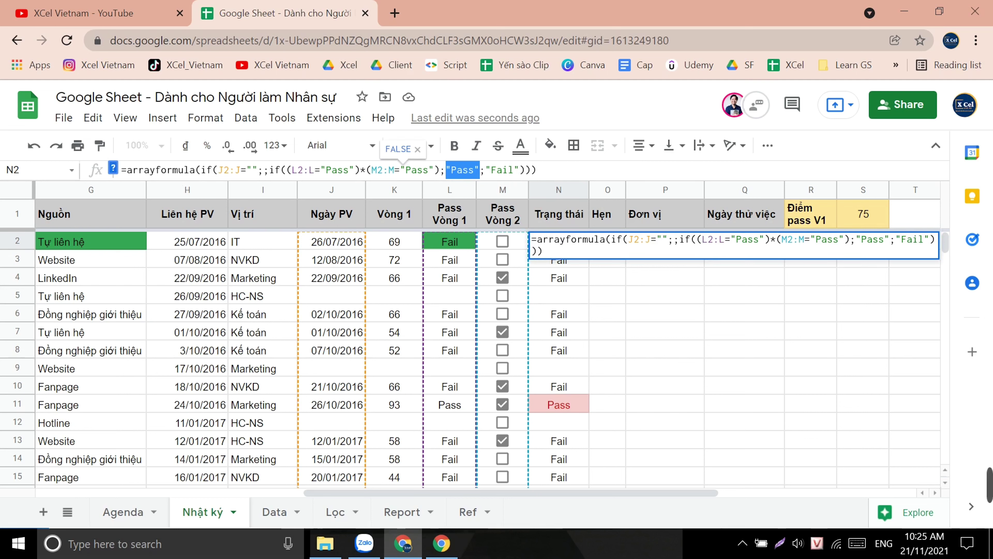
drag(286, 170, 360, 170)
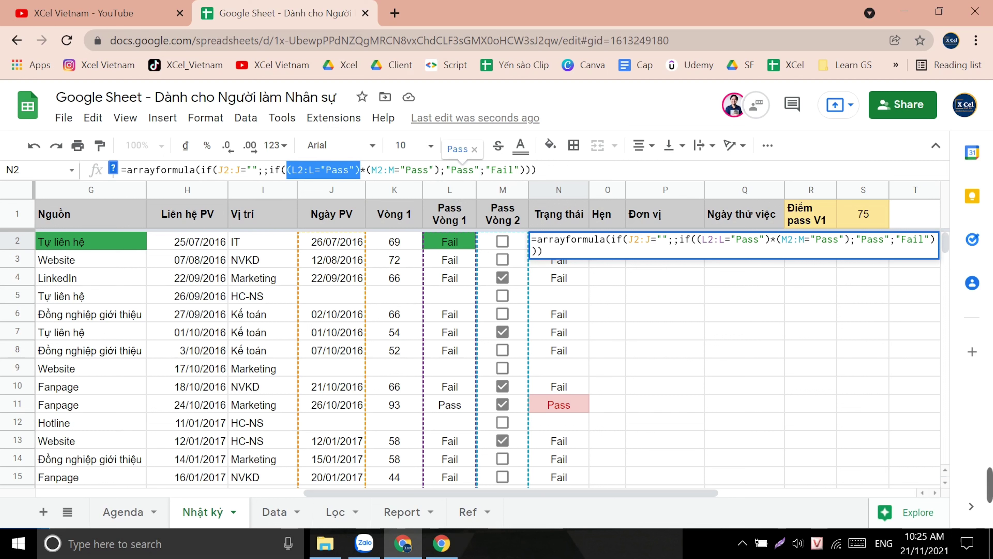
mouse_move(367, 169)
mouse_down()
mouse_move(456, 170)
mouse_move(287, 170)
mouse_up()
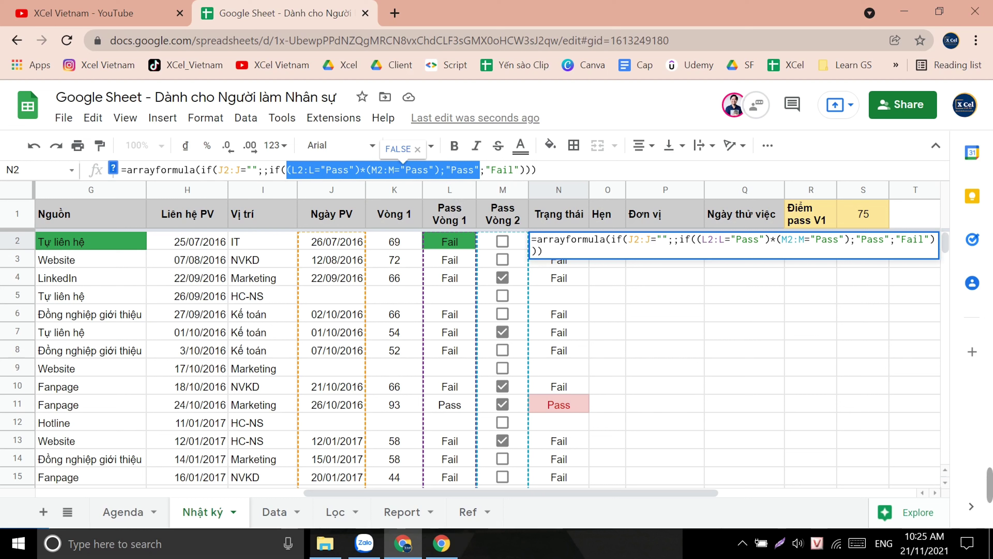
click(491, 169)
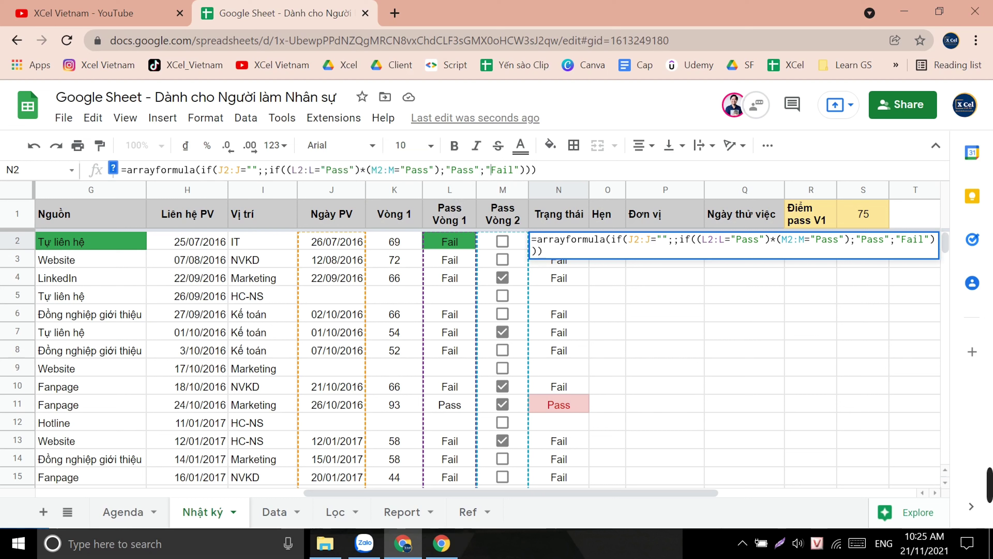
drag(492, 169, 519, 169)
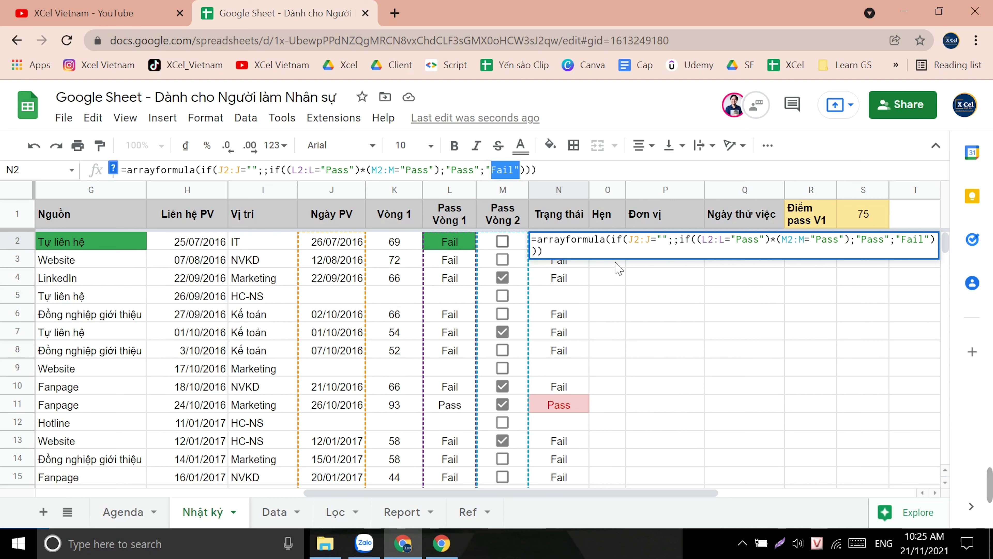
key(Return)
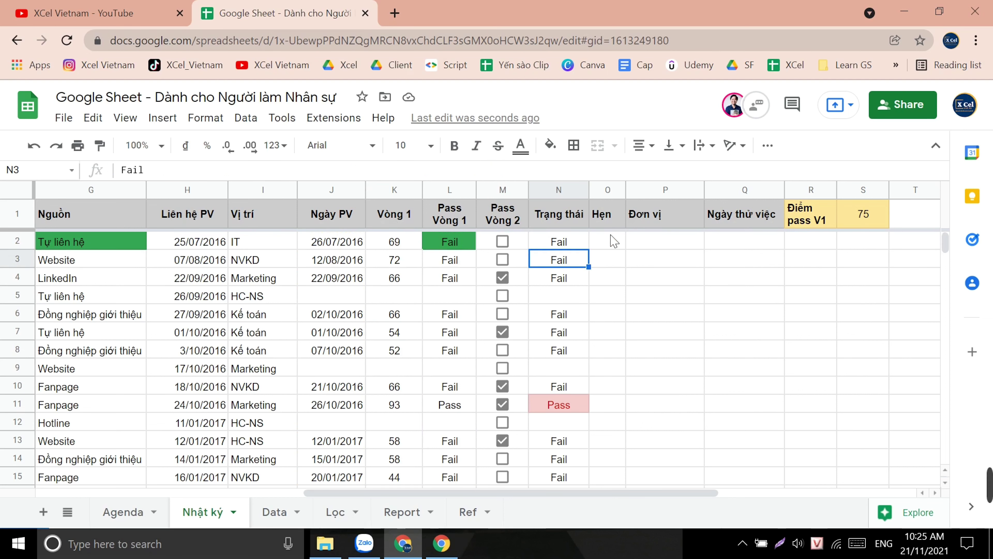